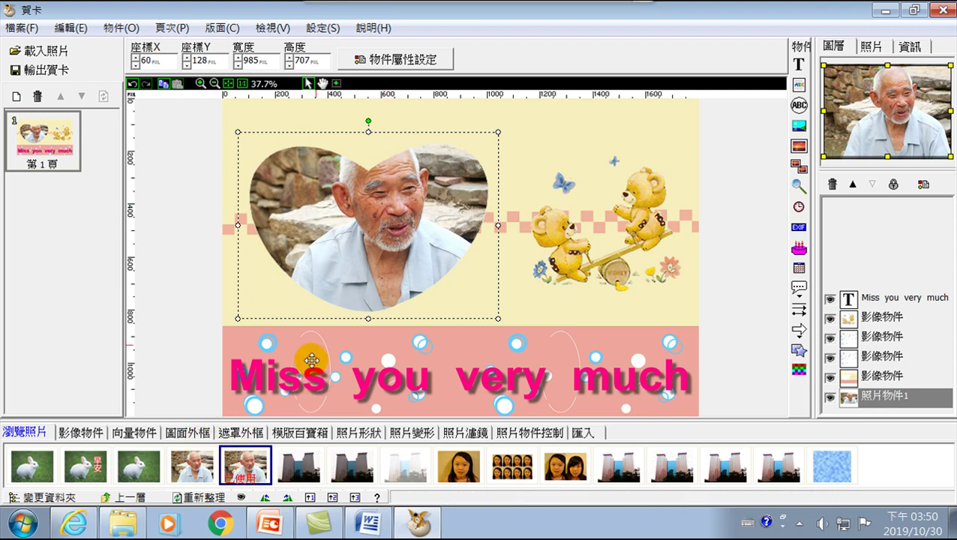
Replace the old man's photo in the heart frame with the single girl portrait, and view the photo object's properties without changing them.
drag(435, 469, 381, 217)
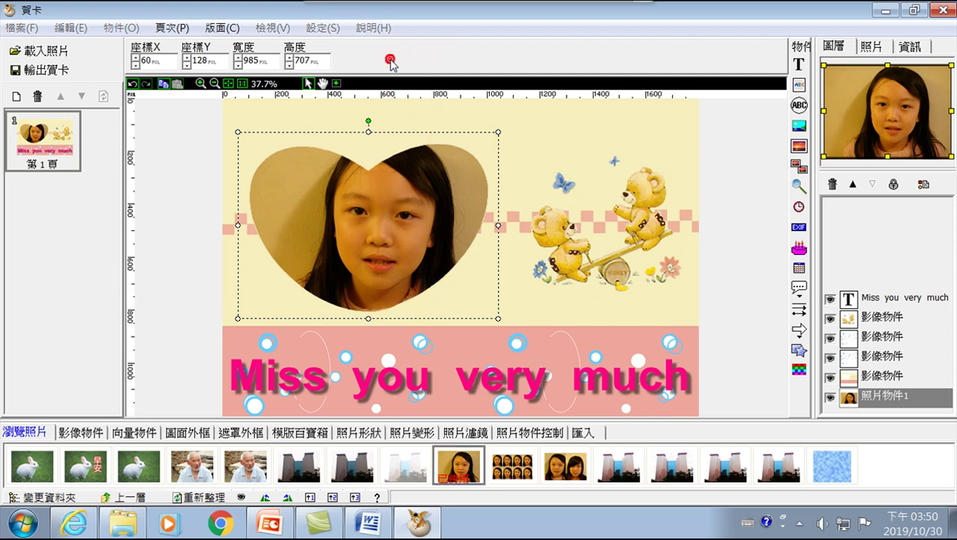
click(391, 61)
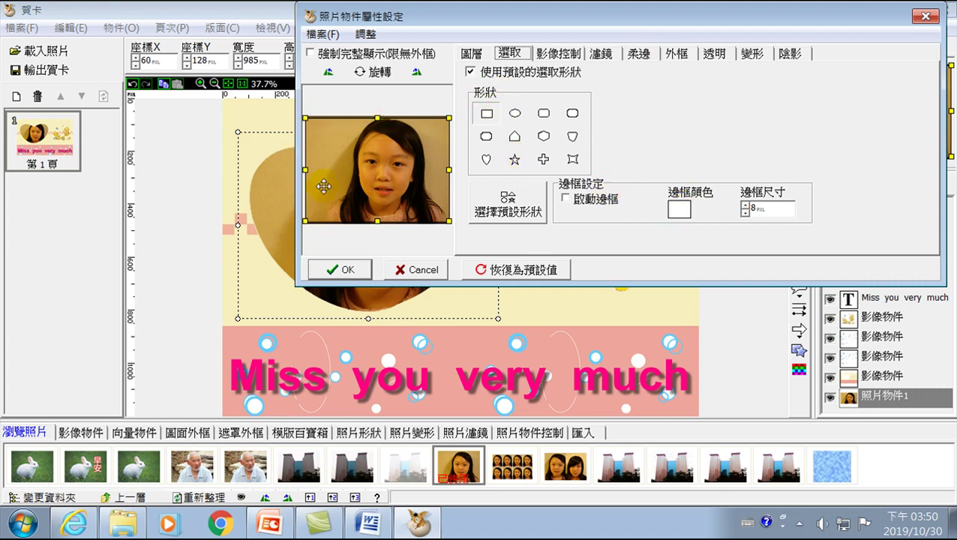
click(425, 270)
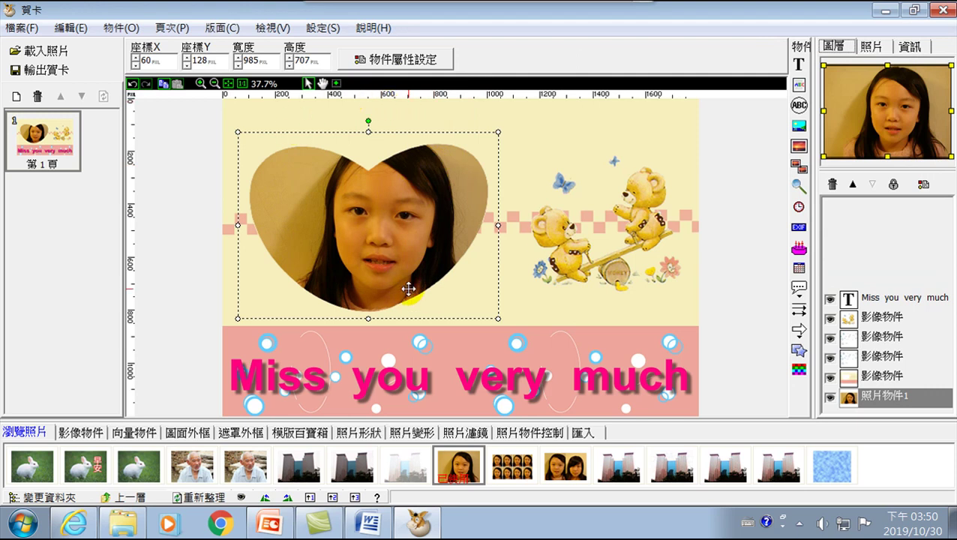
Export the greeting card page as a JPEG to c:\photos with name prefix P and start number 01, and close the export window.
click(47, 72)
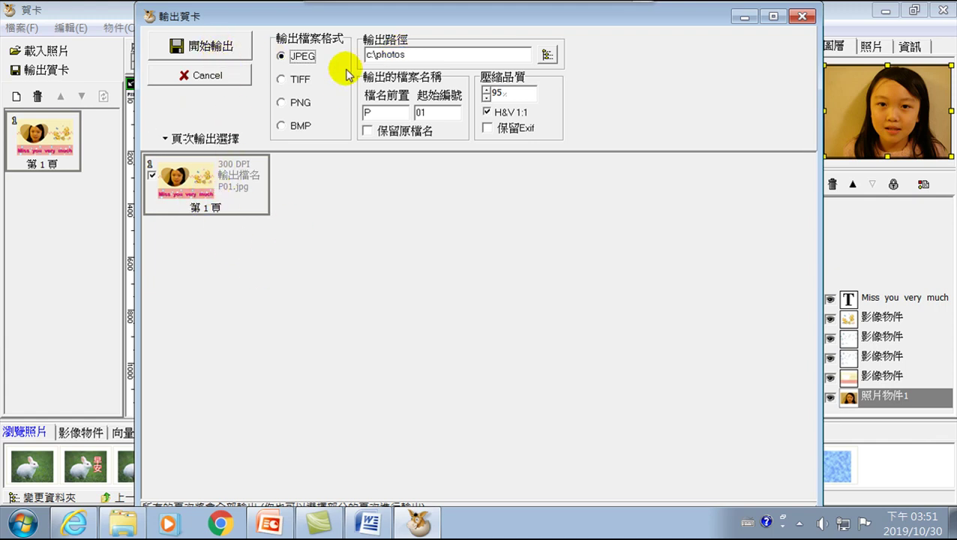
click(204, 45)
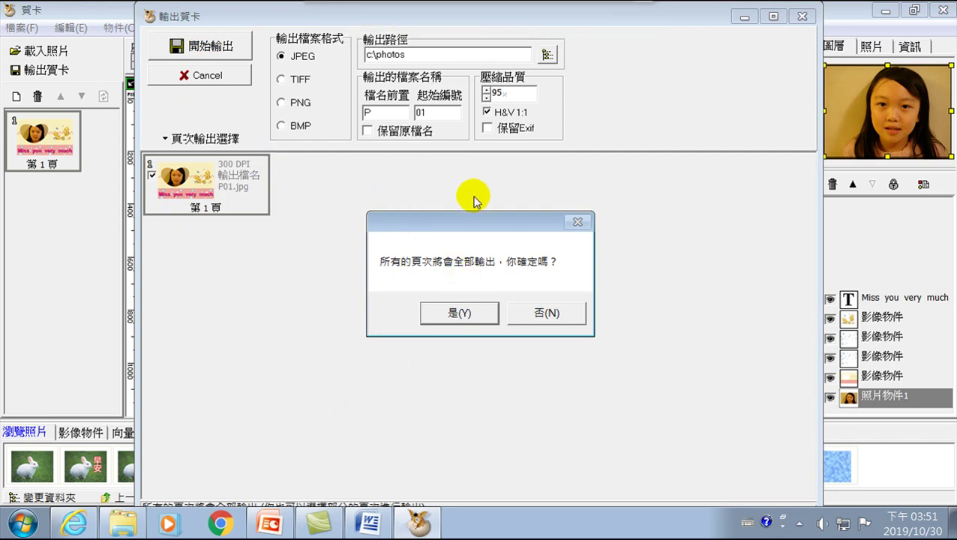
click(457, 314)
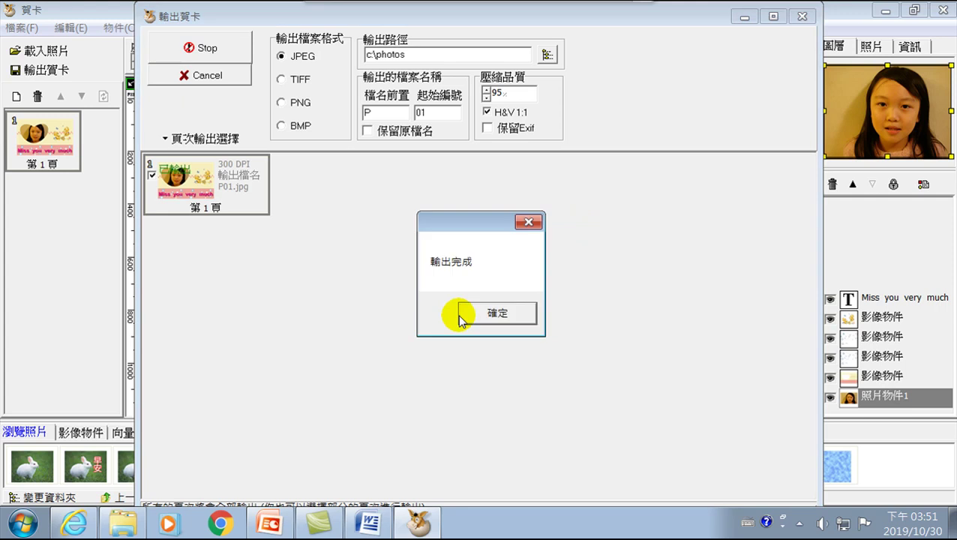
click(516, 310)
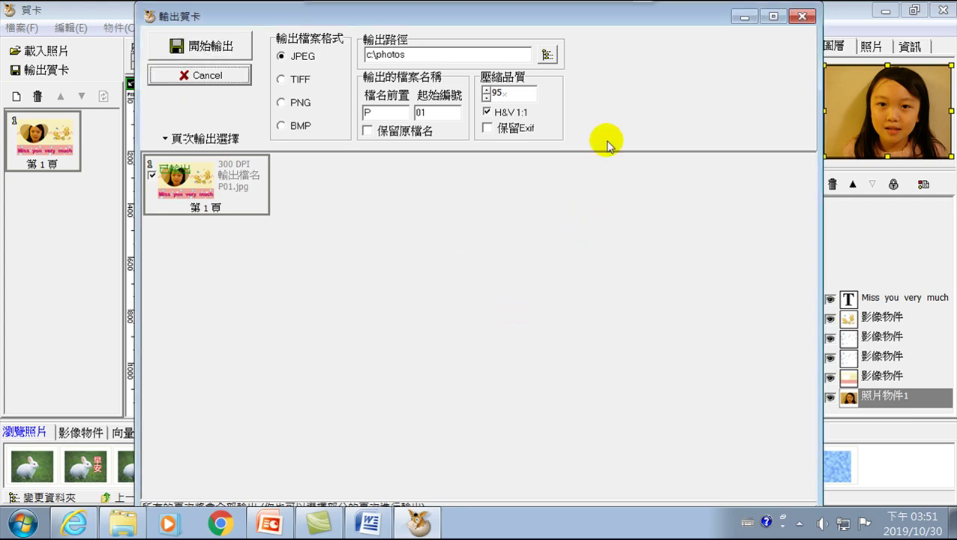
click(802, 17)
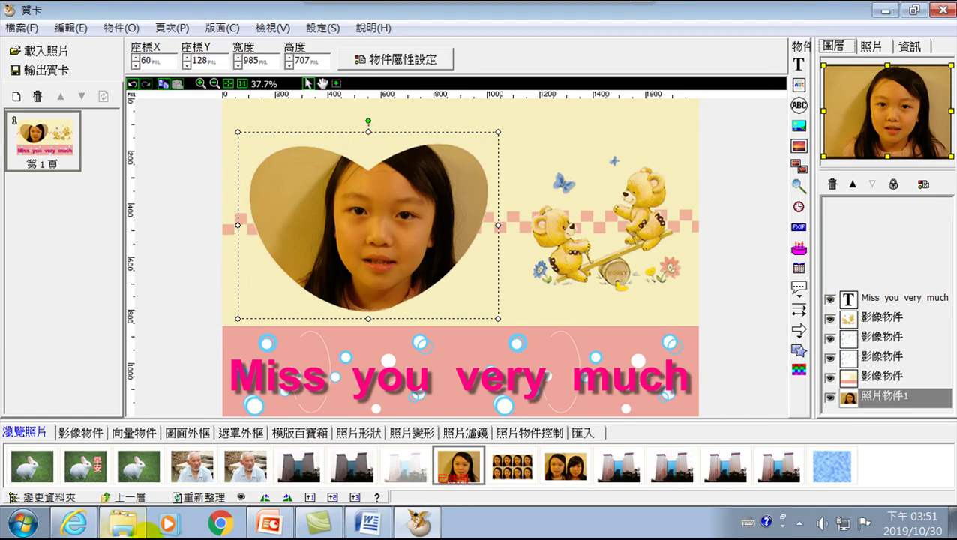
Switch to File Explorer, open the photos folder on drive C and inspect the file details of P01.jpg.
click(128, 525)
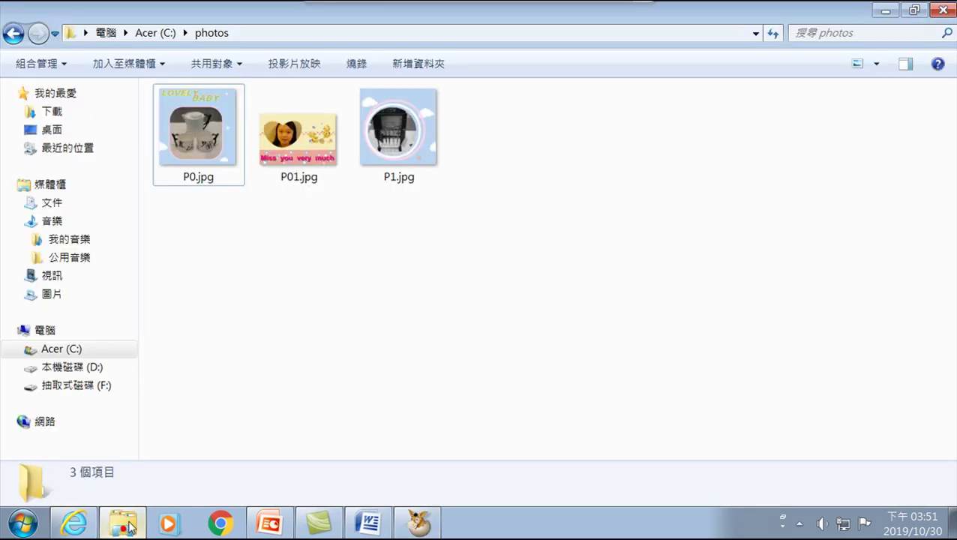
click(60, 351)
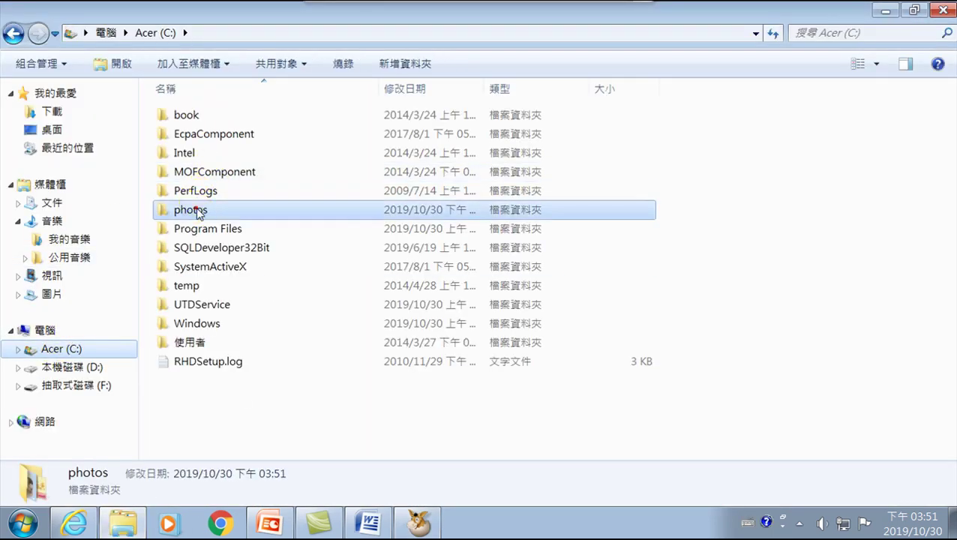
double_click(198, 209)
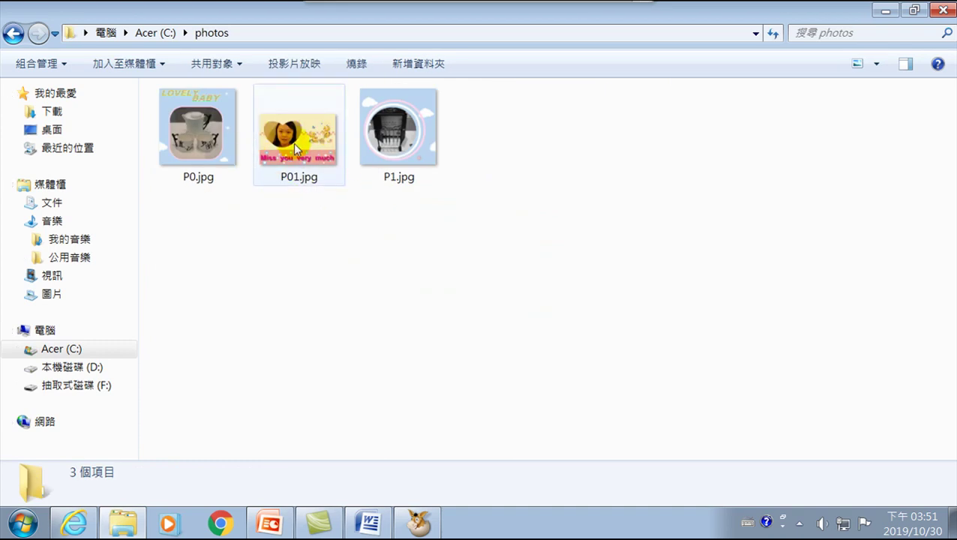
mouse_move(298, 139)
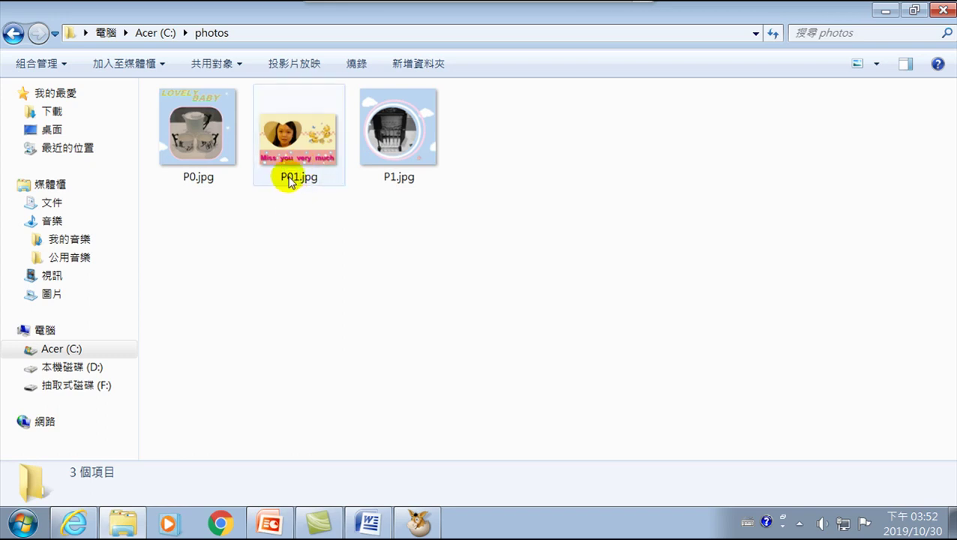
mouse_move(290, 183)
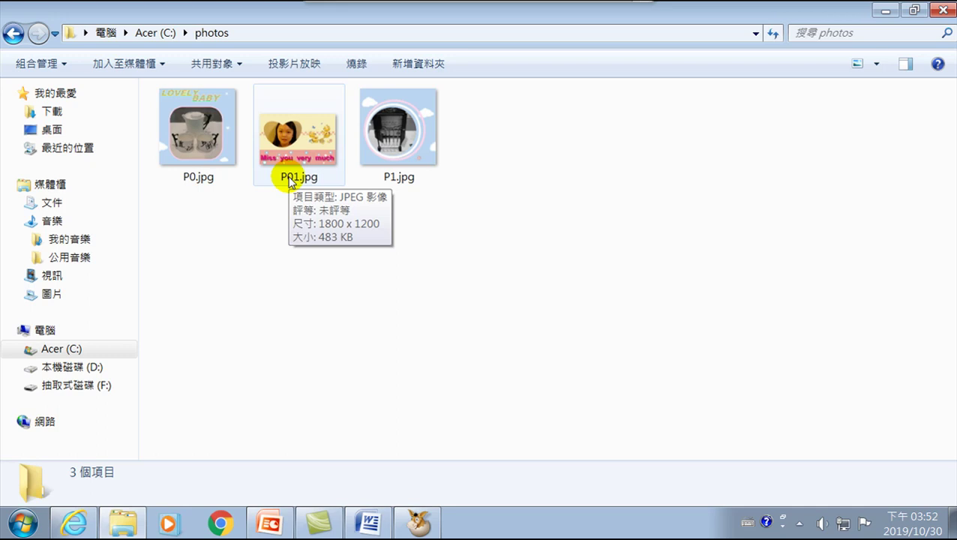
Return to the greeting card editor and exit it, saving the project under the name 賀卡 in the photos folder on drive C.
click(417, 523)
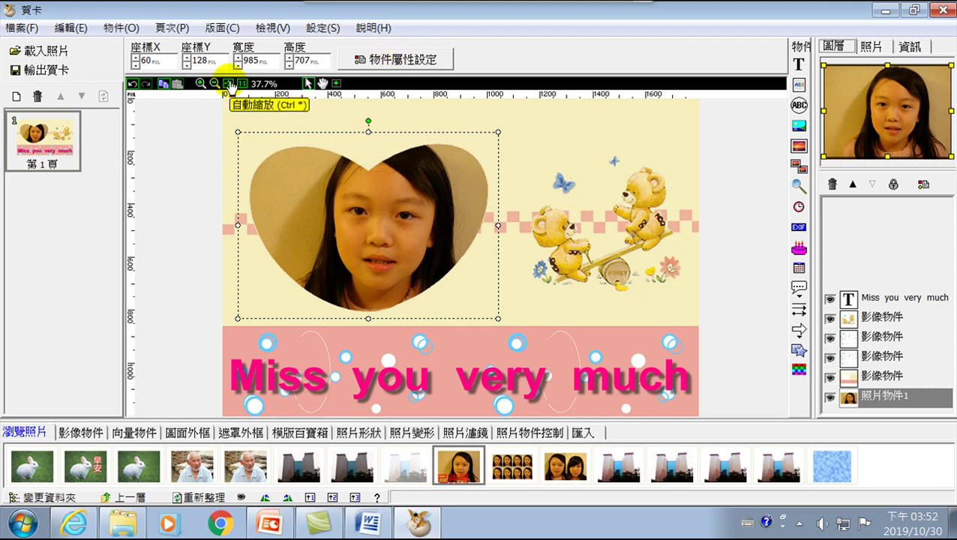
click(942, 11)
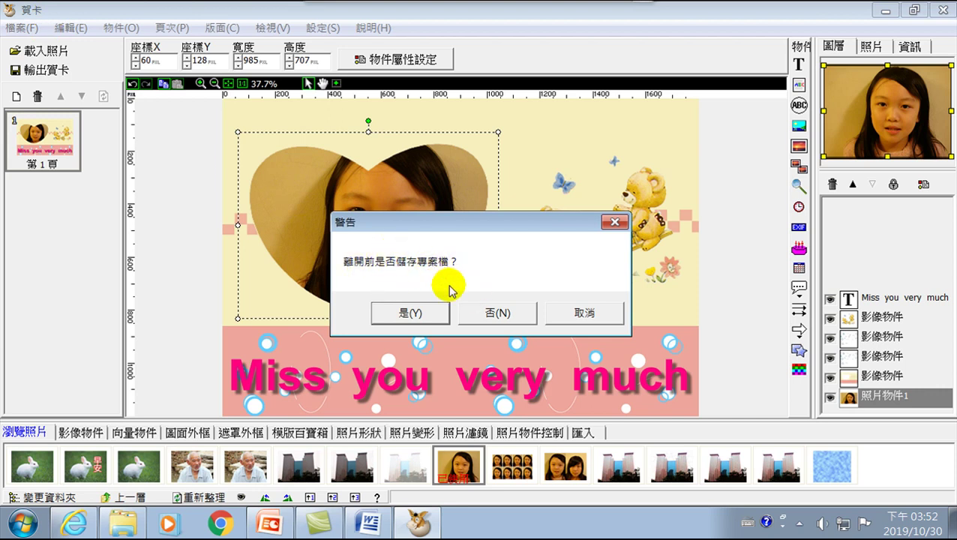
click(414, 314)
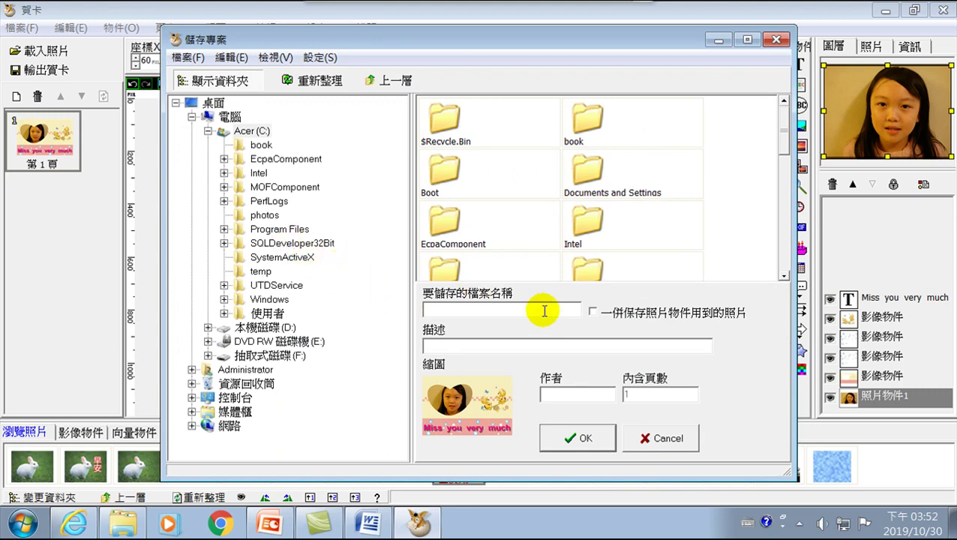
click(467, 307)
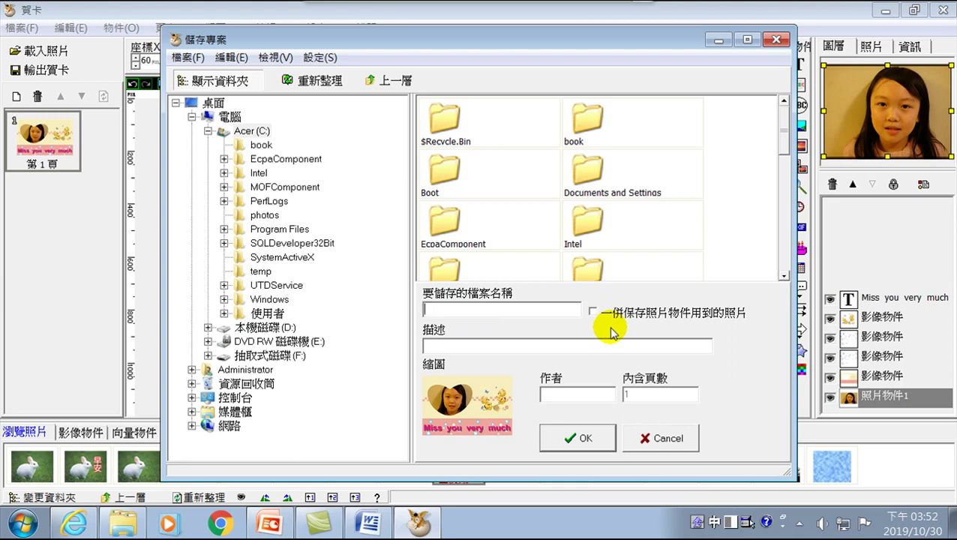
text(krbuc)
key(Page_Down)
key(shift+1)
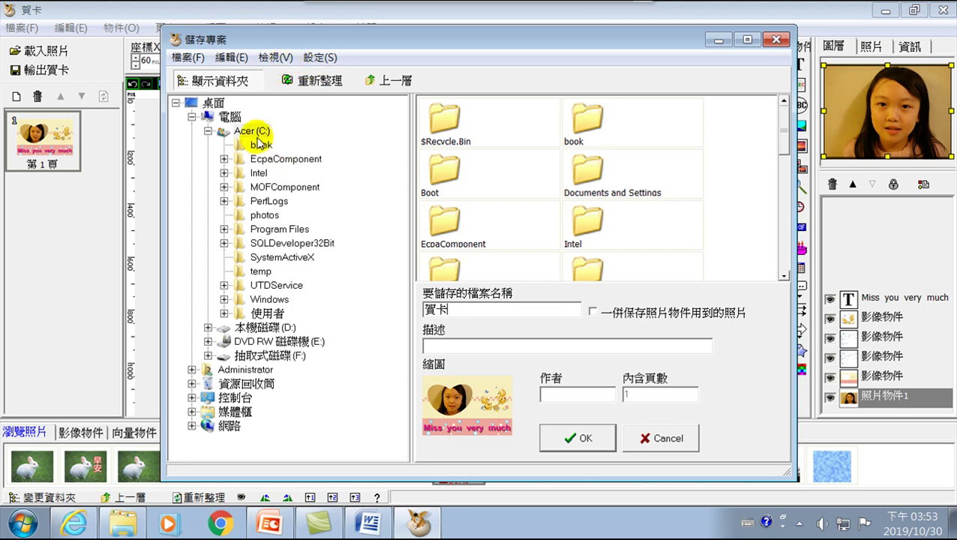
drag(781, 133, 773, 197)
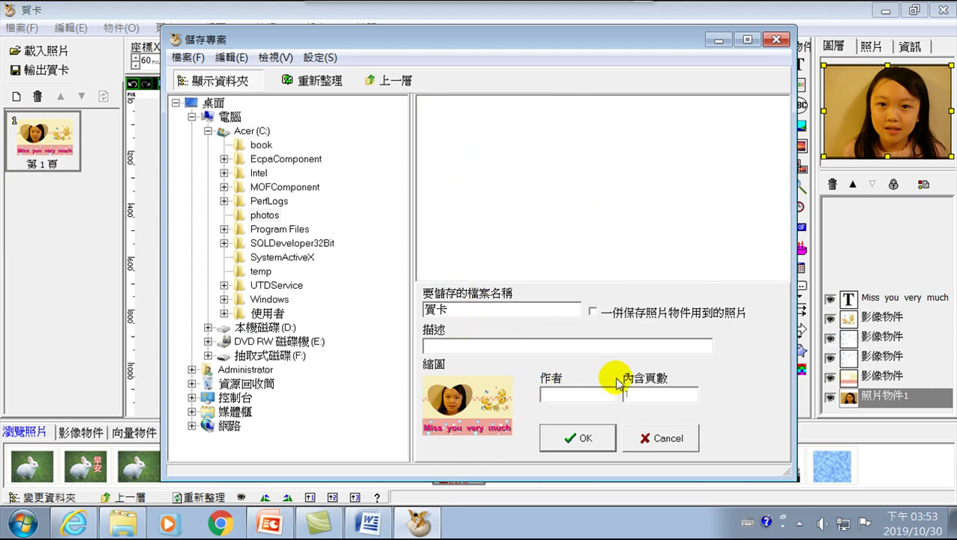
click(576, 440)
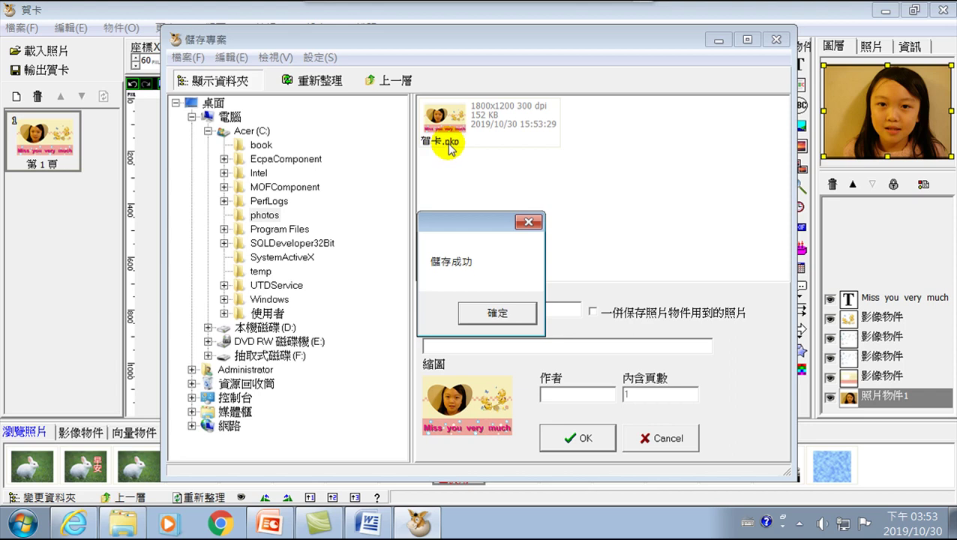
click(497, 313)
Look for the saved project file 賀卡.pkp in the photos folder in File Explorer, and return to PhotoCap.
click(108, 525)
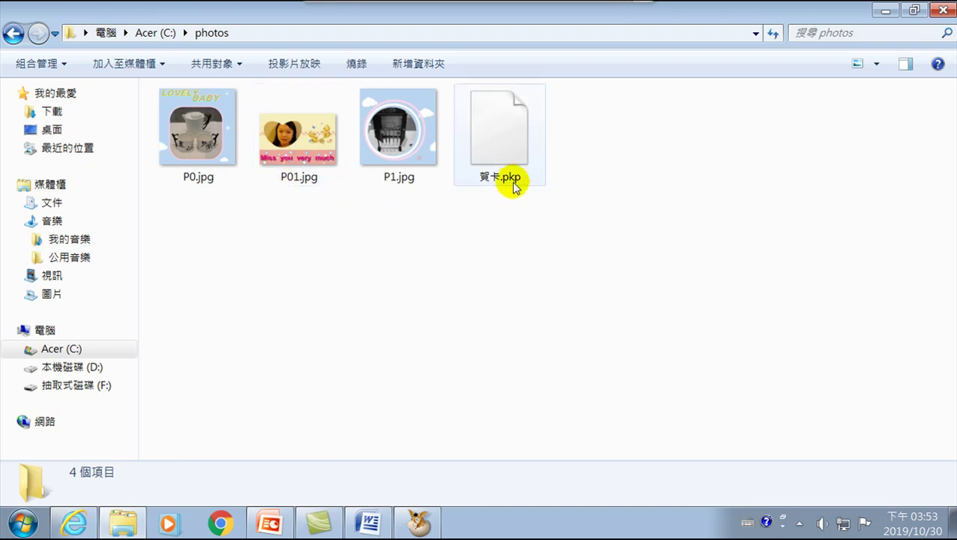
mouse_move(512, 182)
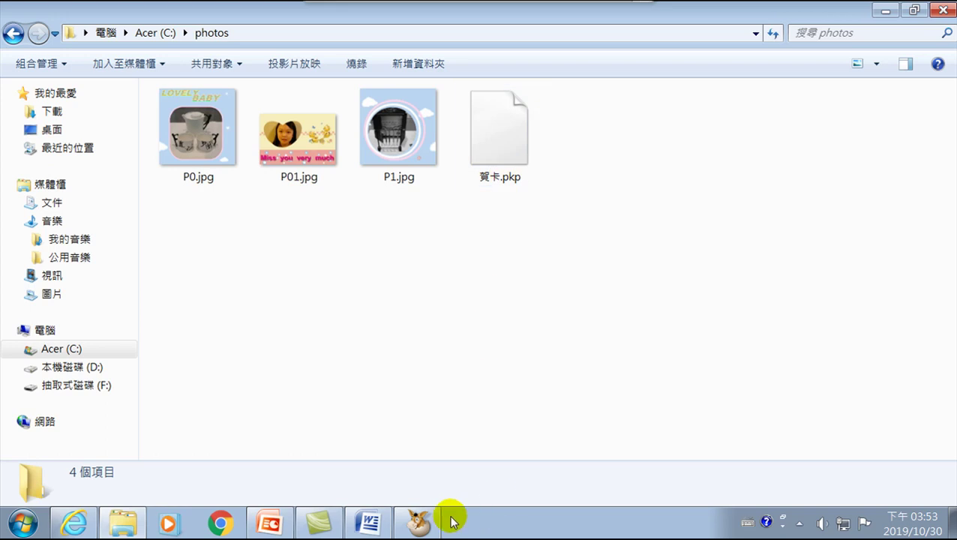
click(421, 523)
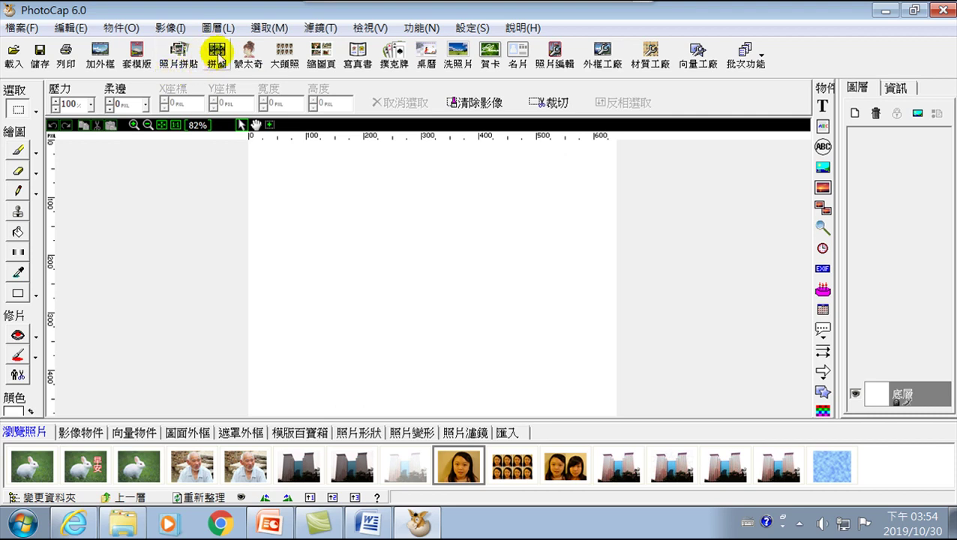
Load the orchid photo 花_ (1).JPG from the picture folder into the main editor.
click(19, 27)
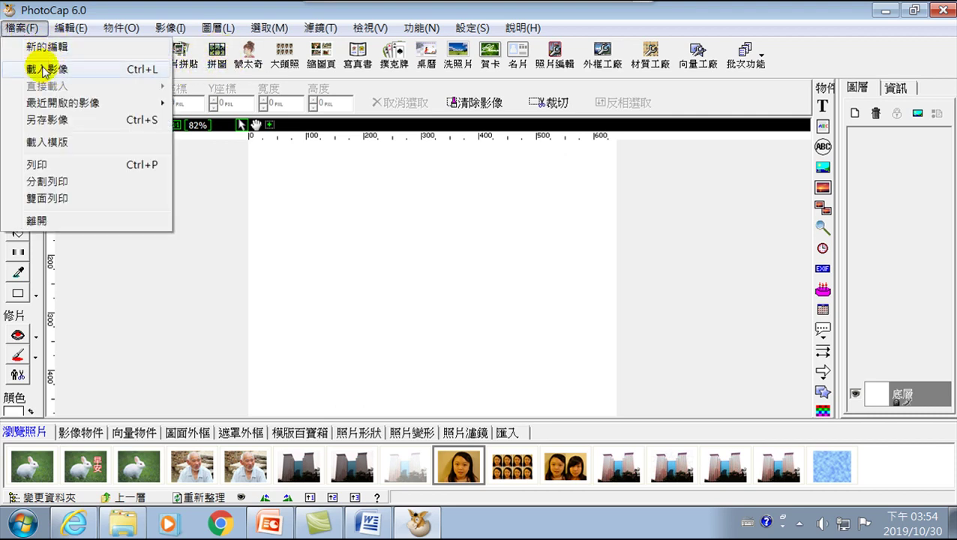
click(248, 280)
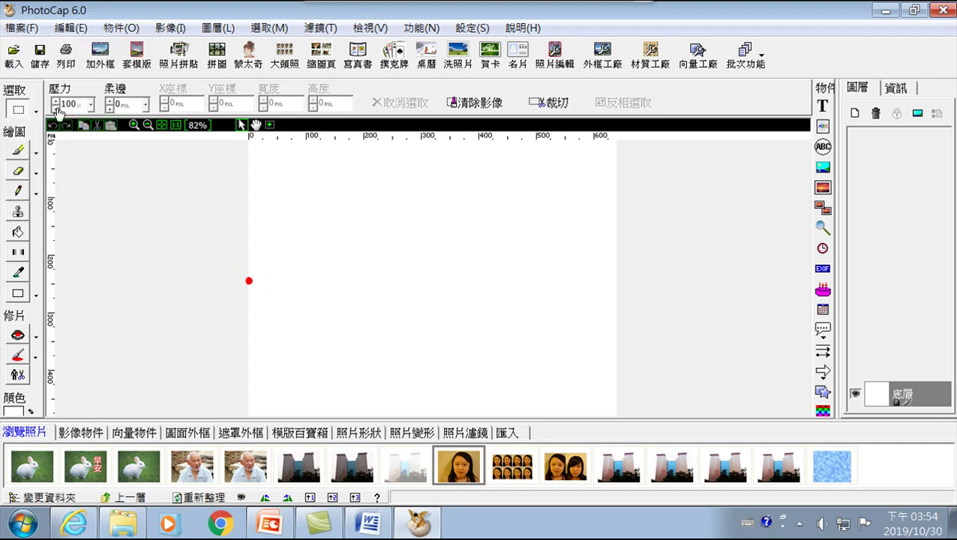
click(13, 52)
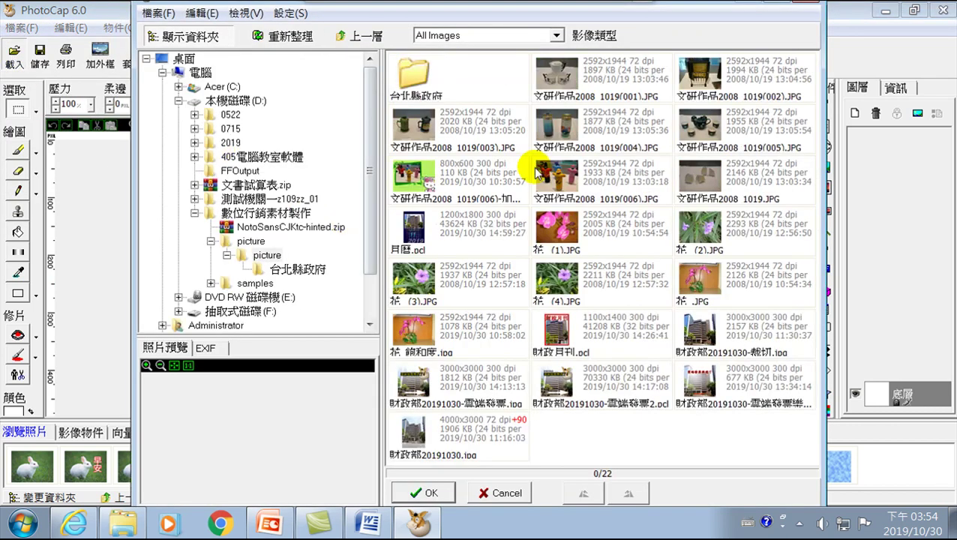
click(606, 222)
click(426, 492)
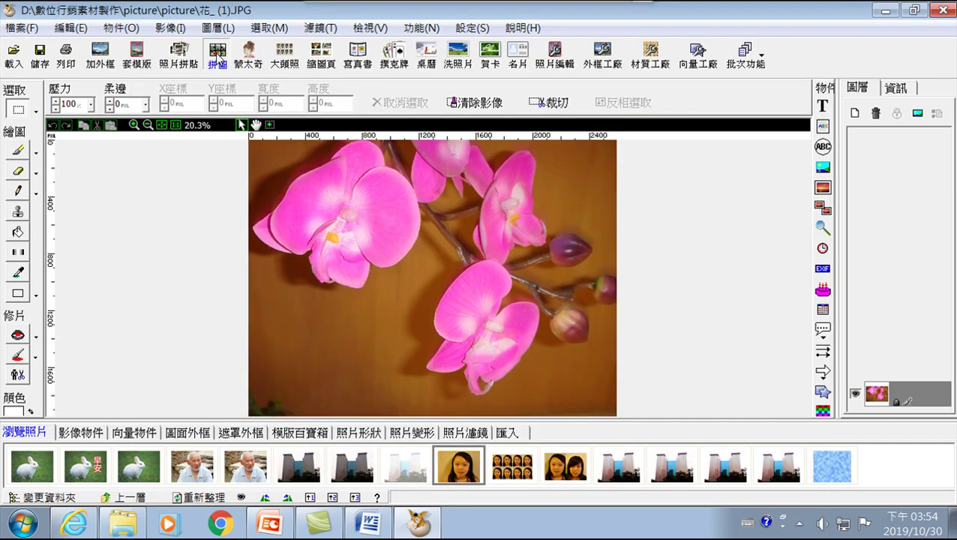
Start the jigsaw puzzle (拼圖) function on the orchid photo, choose the third piece shape and maximize the puzzle window.
click(216, 57)
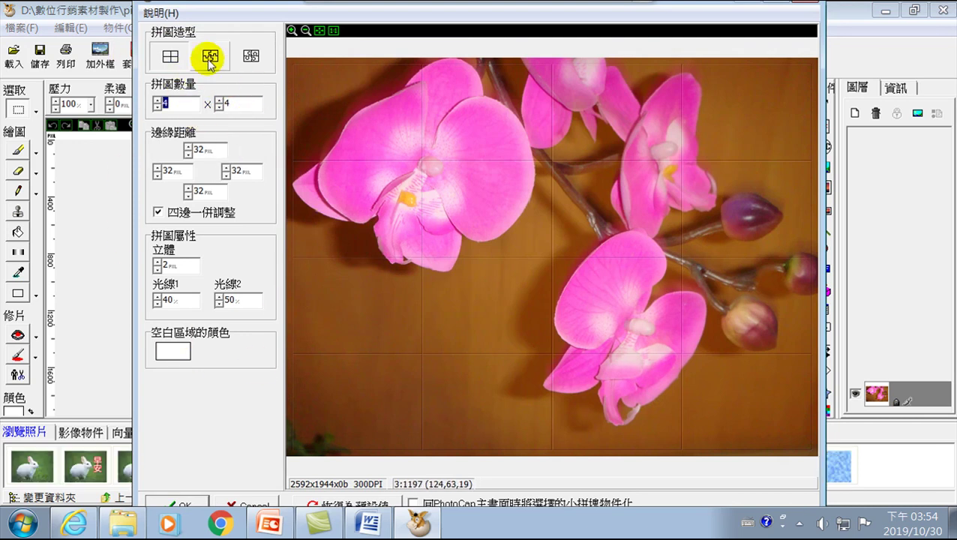
click(251, 56)
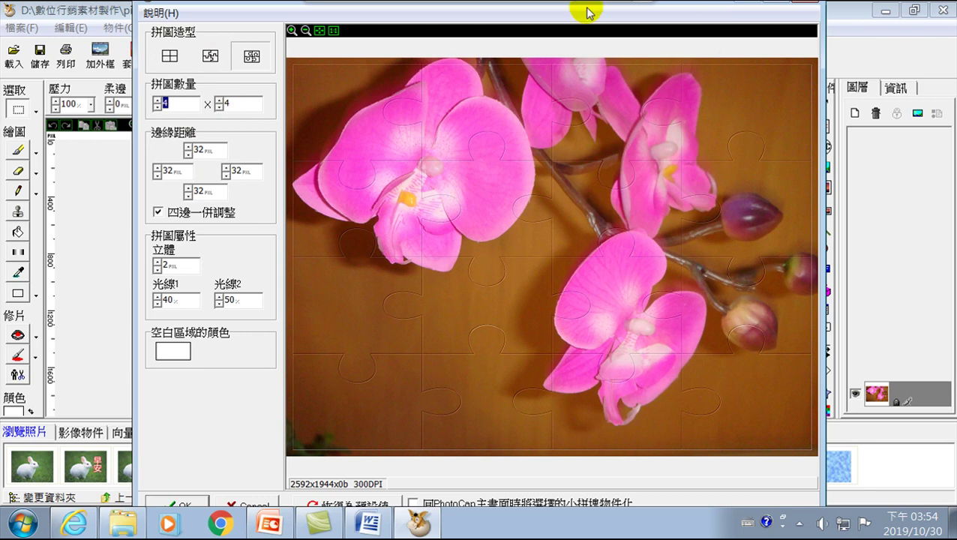
mouse_move(638, 11)
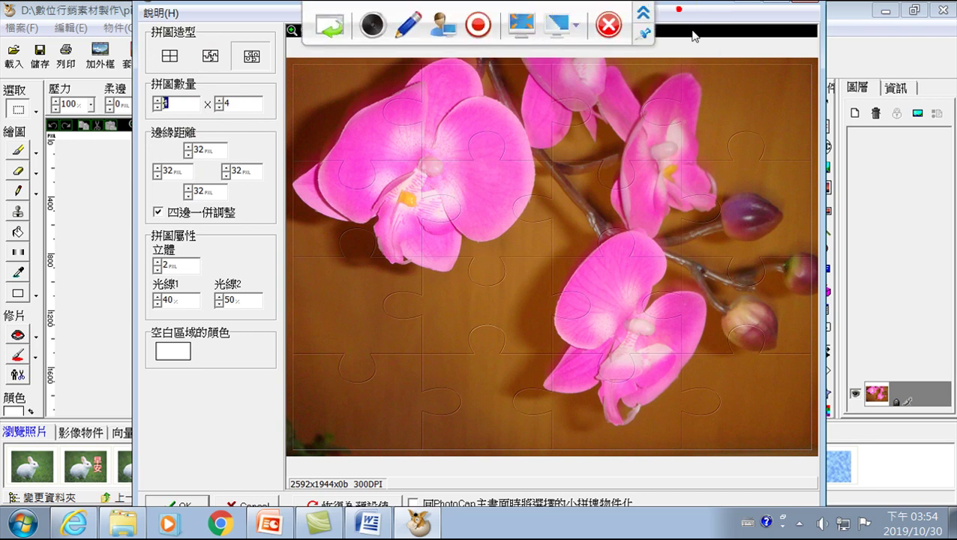
click(215, 11)
double_click(216, 9)
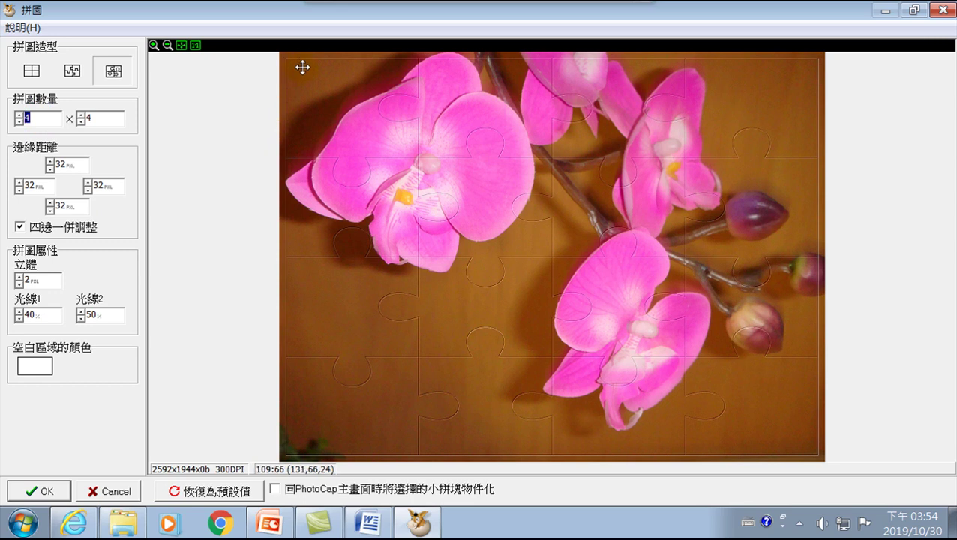
Set the puzzle piece count to 8 × 8 and the pieces' 3D depth (立體) to 4 pixels.
drag(323, 162, 352, 60)
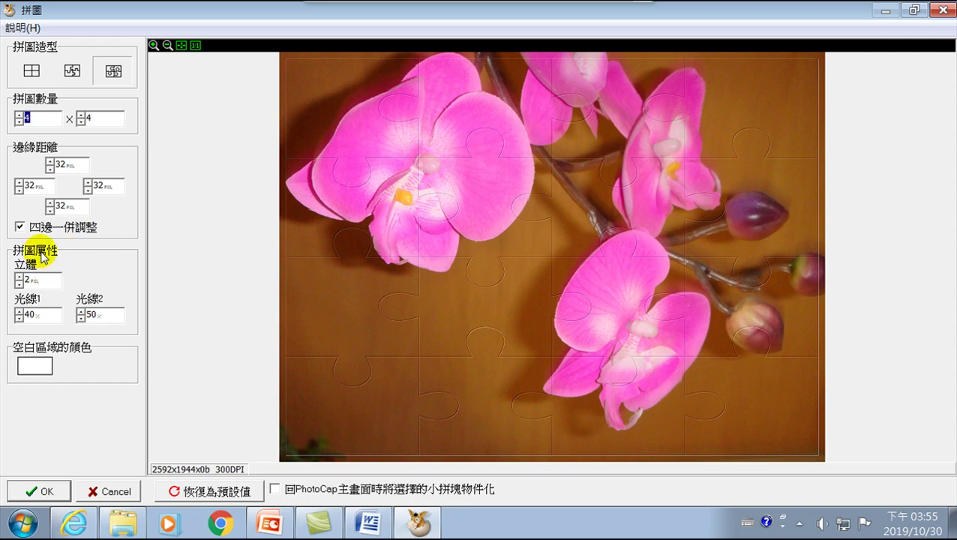
mouse_move(334, 164)
mouse_down()
mouse_move(342, 158)
mouse_move(327, 164)
mouse_up()
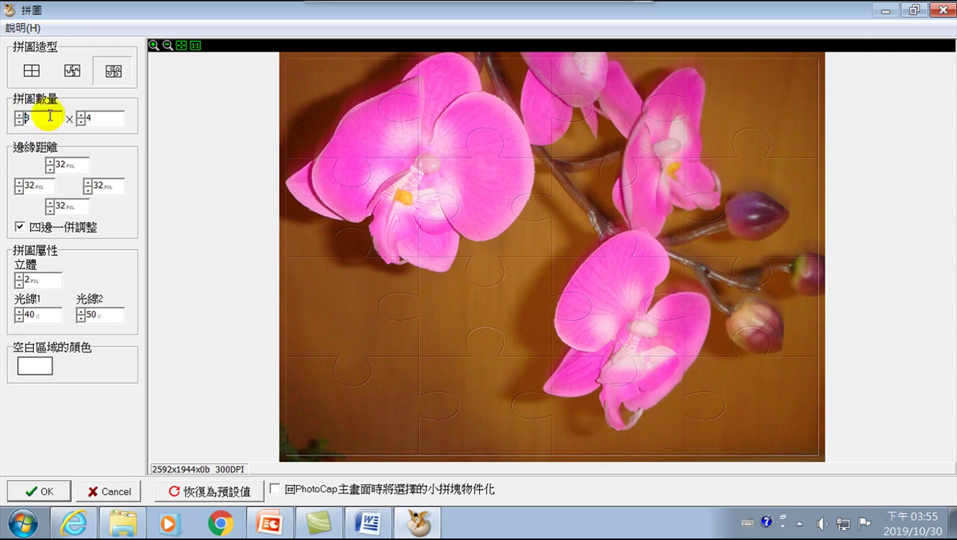
click(79, 115)
click(79, 115)
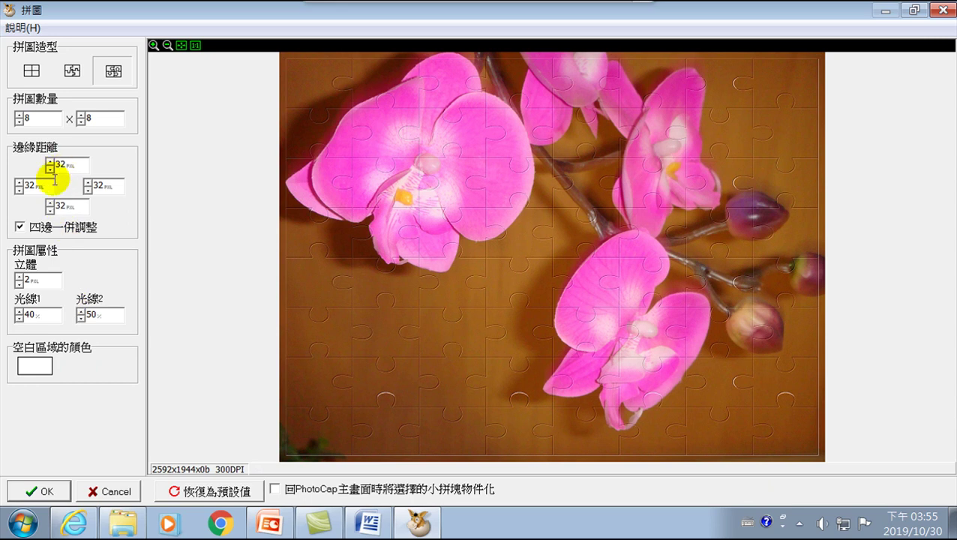
click(22, 279)
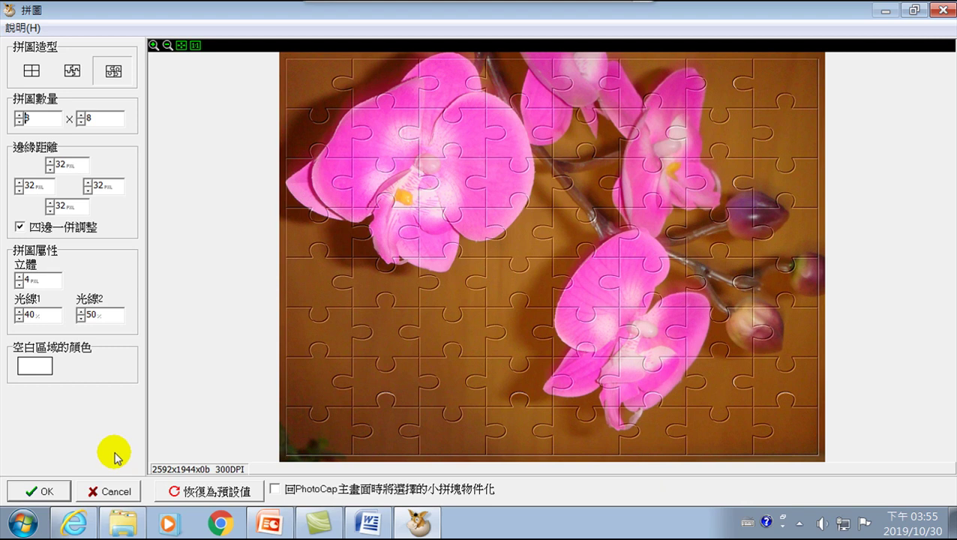
Leave the jigsaw puzzle without applying it and open the photo selection for the photo collage (照片拼貼) function.
click(114, 495)
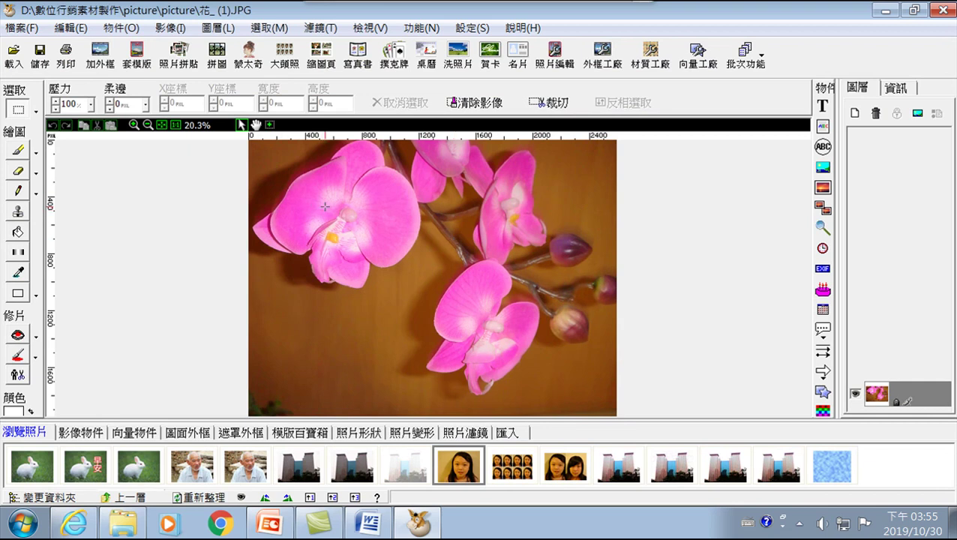
click(179, 52)
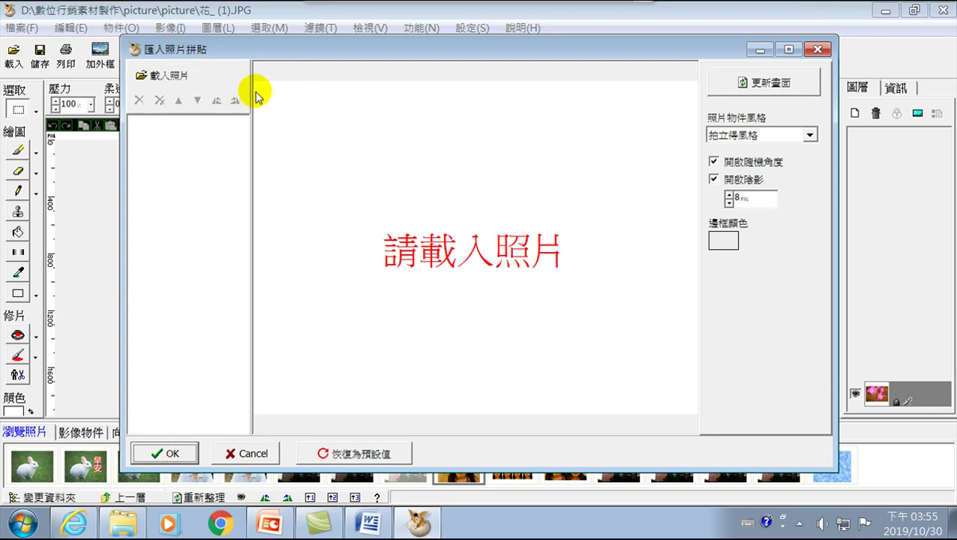
click(163, 78)
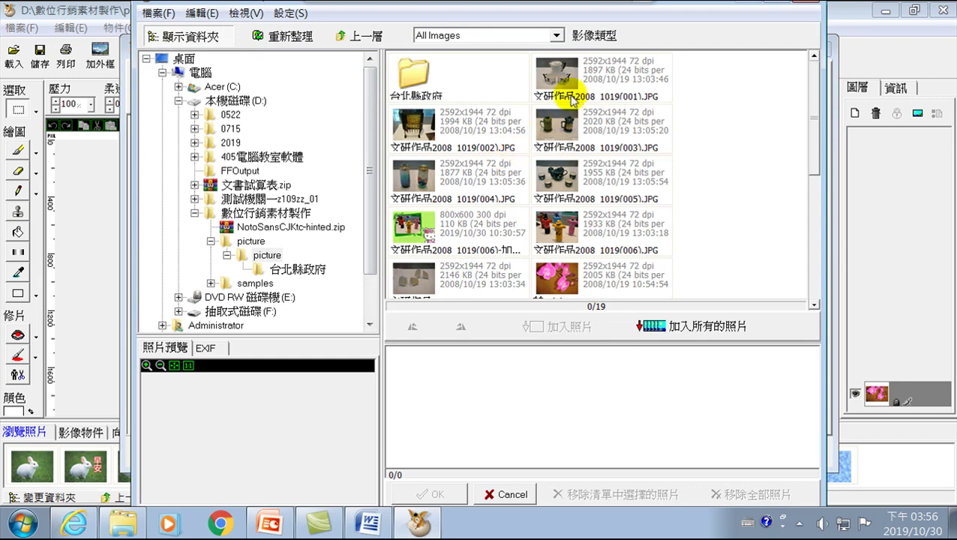
Load the five photos 文研作品2008_1019(001).JPG through 文研作品2008_1019(005).JPG into the collage.
click(572, 100)
shift+click(576, 171)
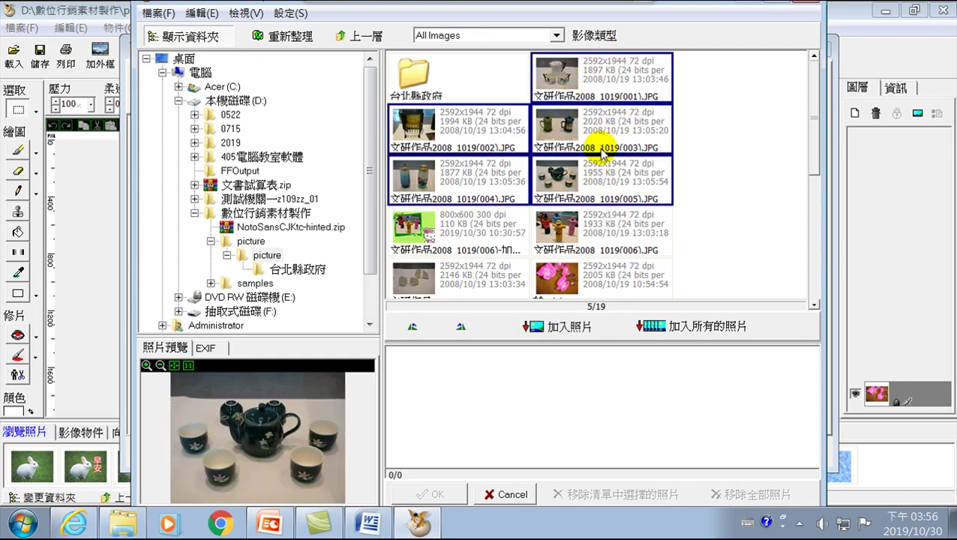
click(557, 328)
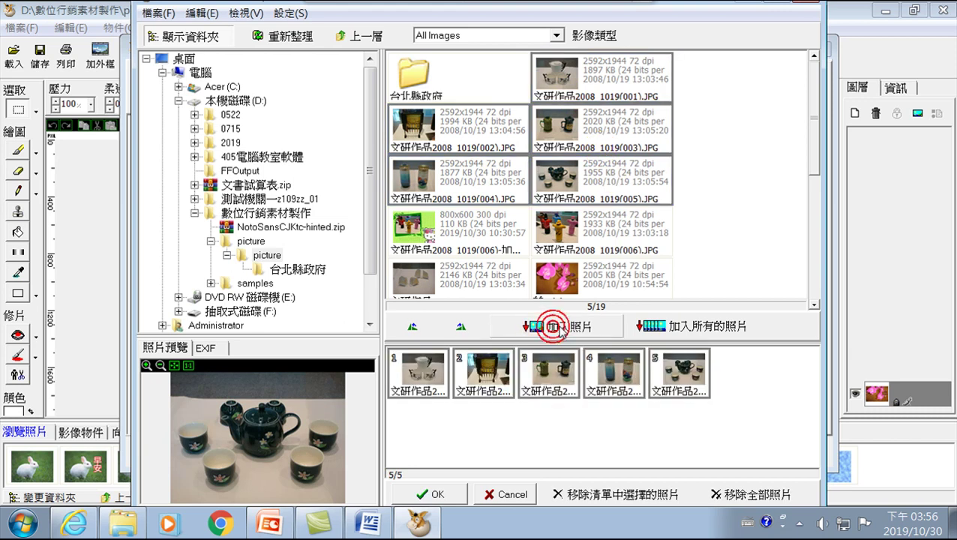
click(429, 493)
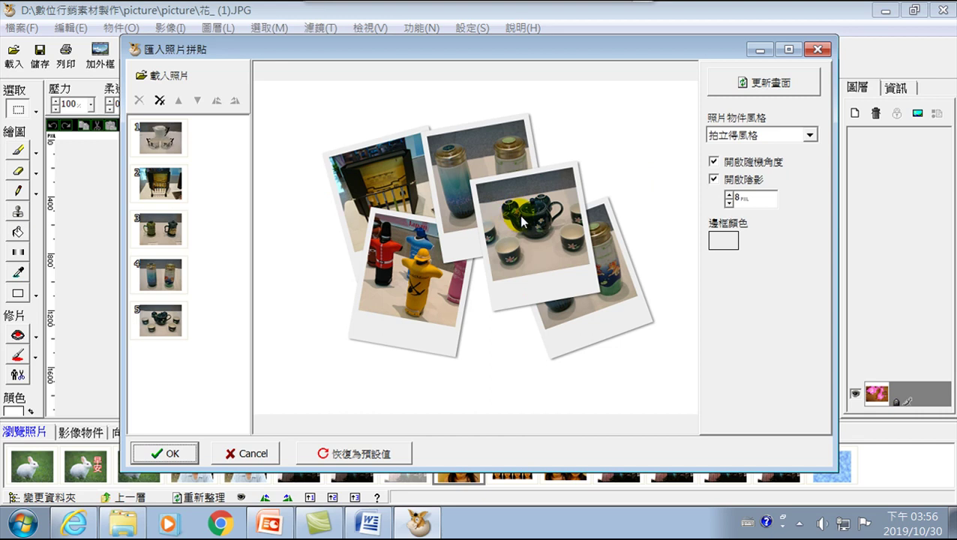
Regenerate the random arrangement of the collage photos repeatedly to try different layouts.
click(791, 84)
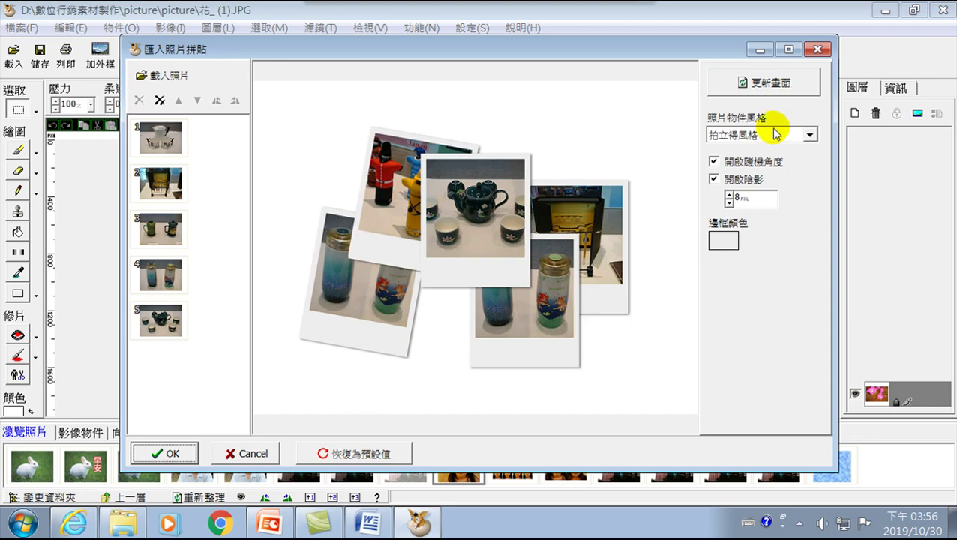
click(762, 85)
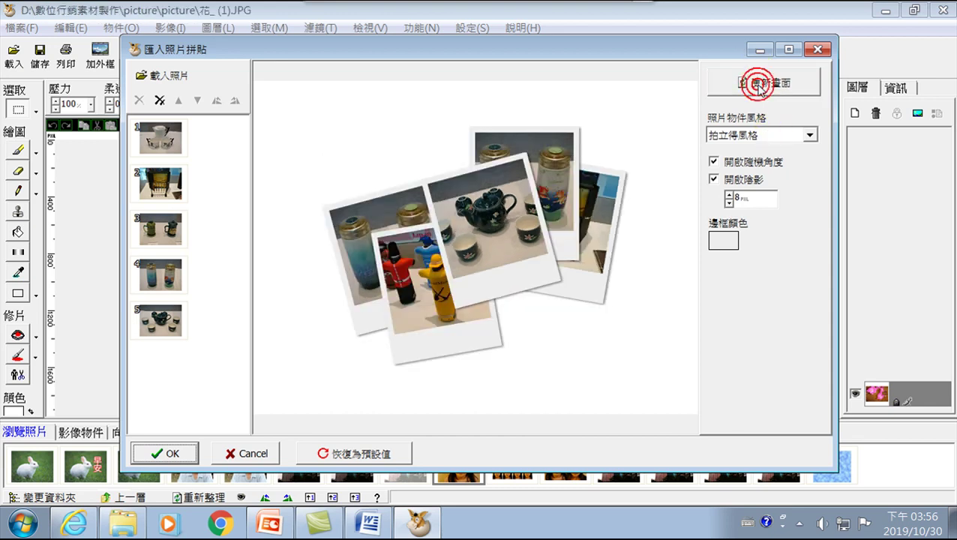
click(765, 86)
click(773, 84)
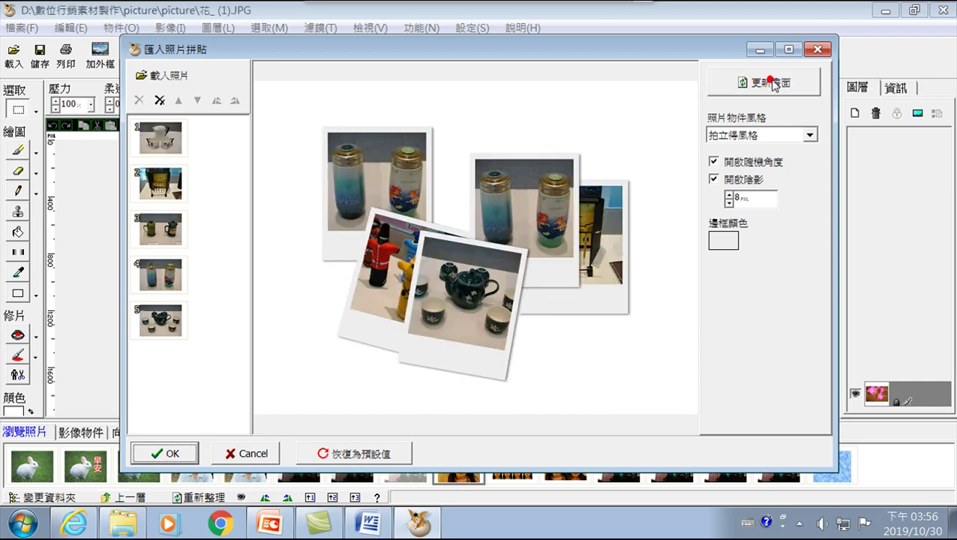
click(774, 85)
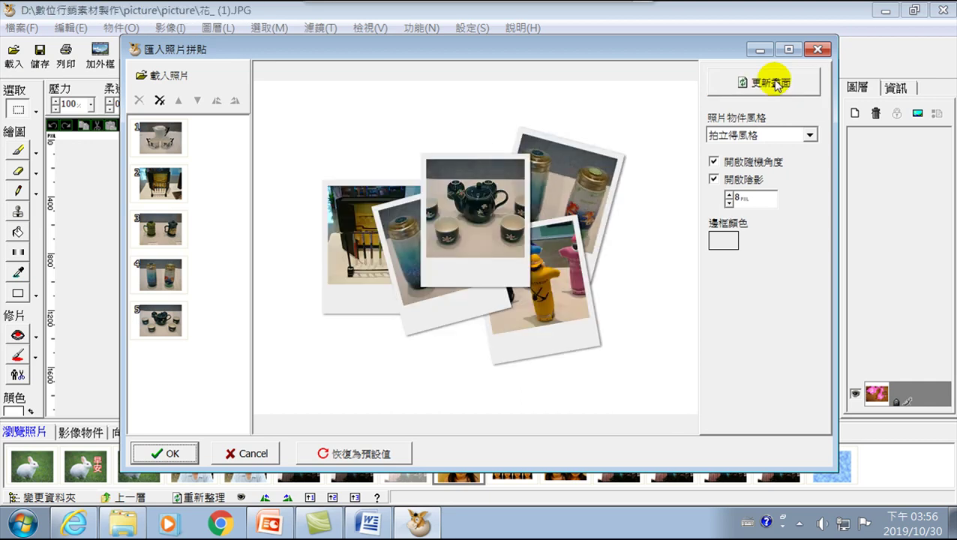
click(776, 85)
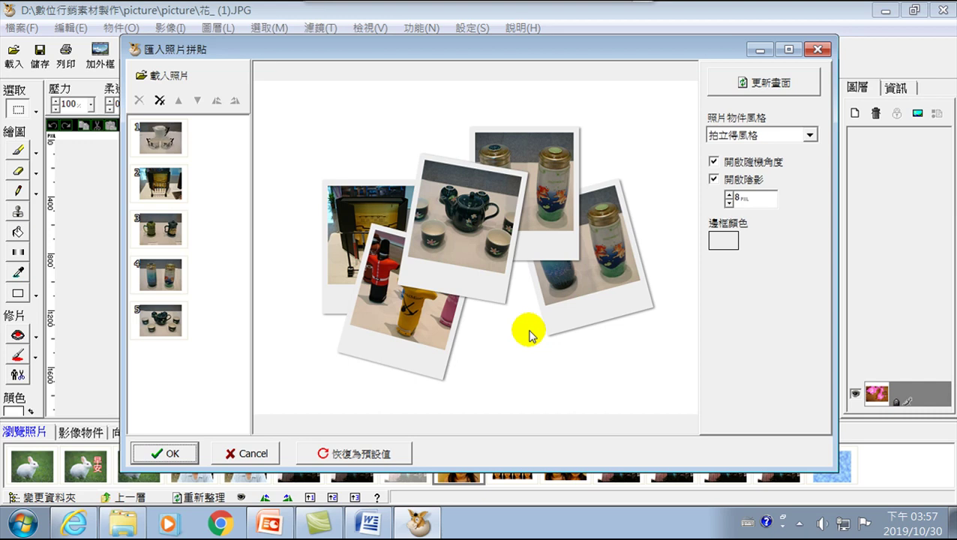
click(776, 84)
click(776, 84)
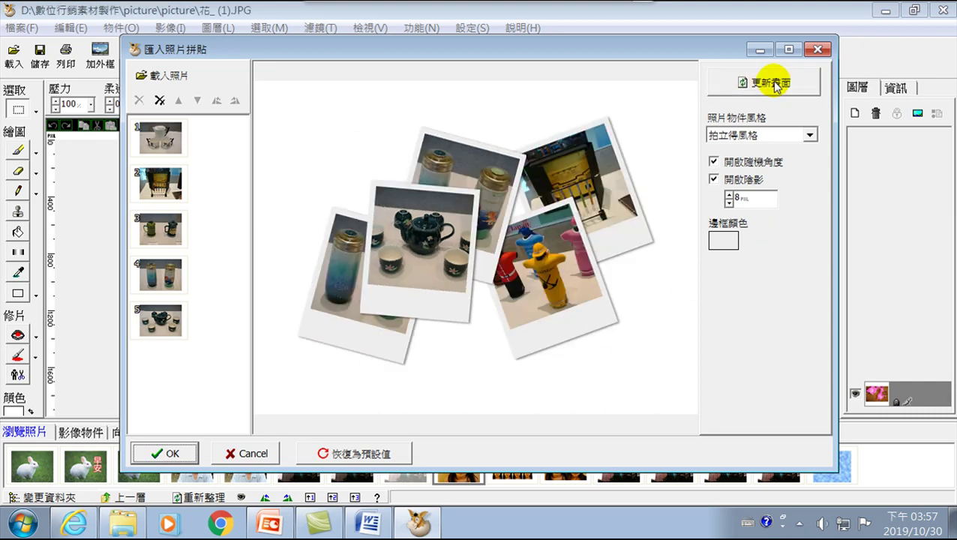
click(776, 84)
click(776, 84)
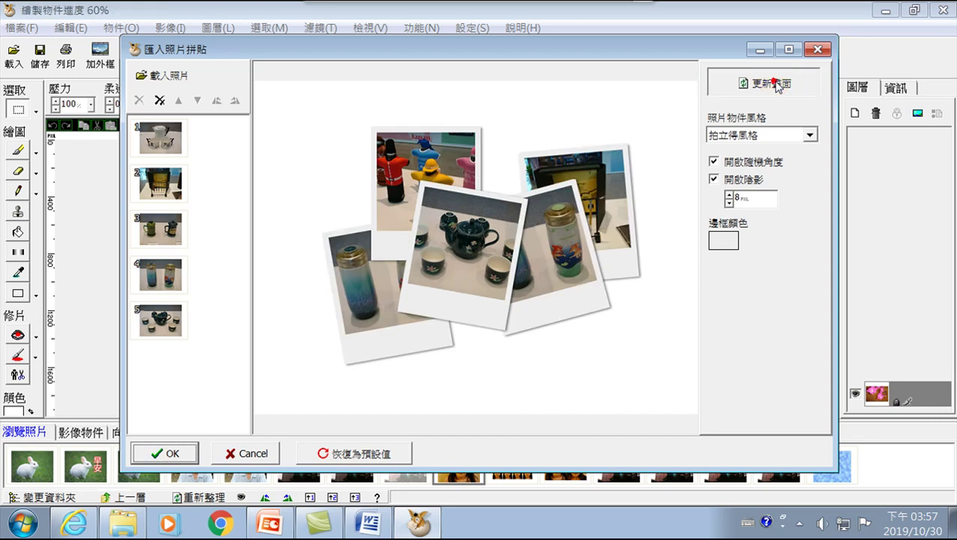
click(778, 84)
click(781, 82)
click(781, 83)
click(784, 84)
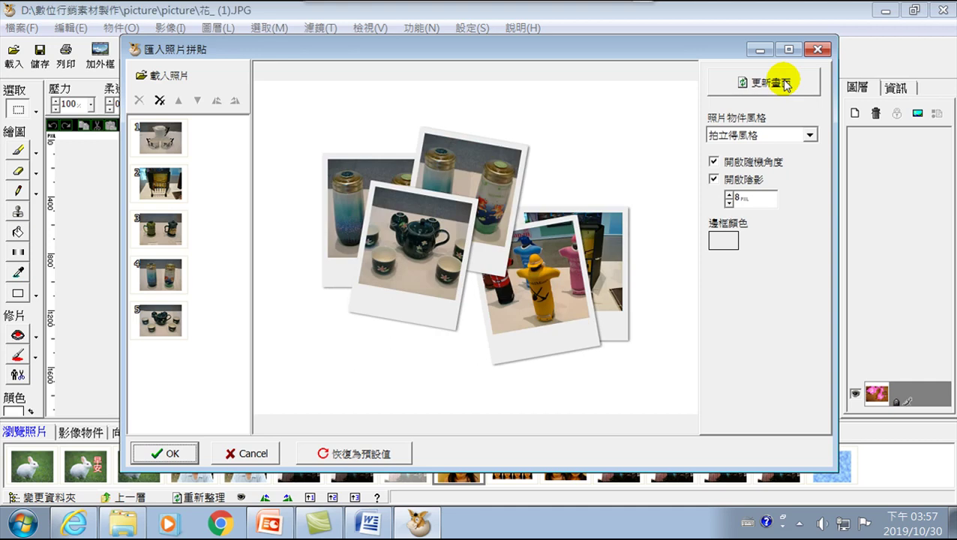
Try the photo styles 一般照片 and 加白邊風格 on the collage, and return to 拍立得風格.
click(732, 134)
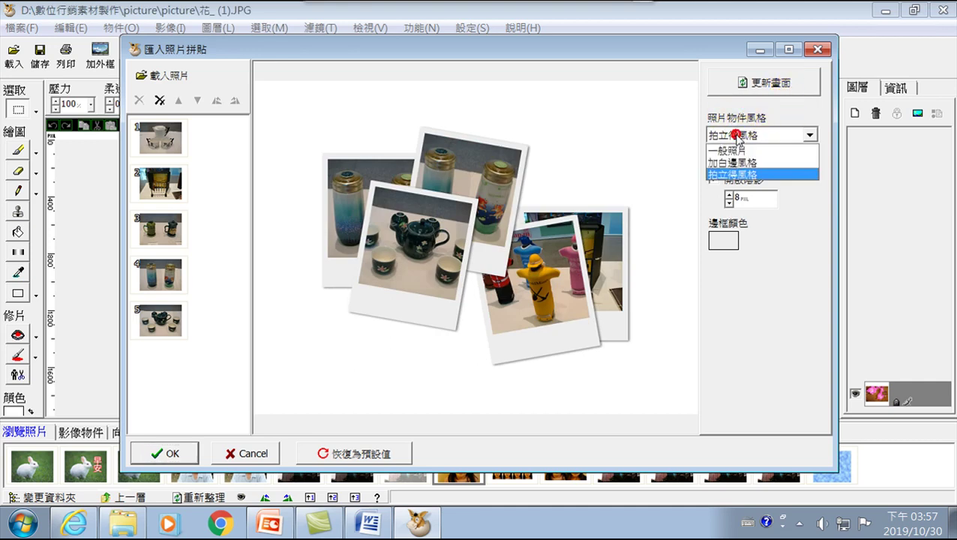
click(729, 153)
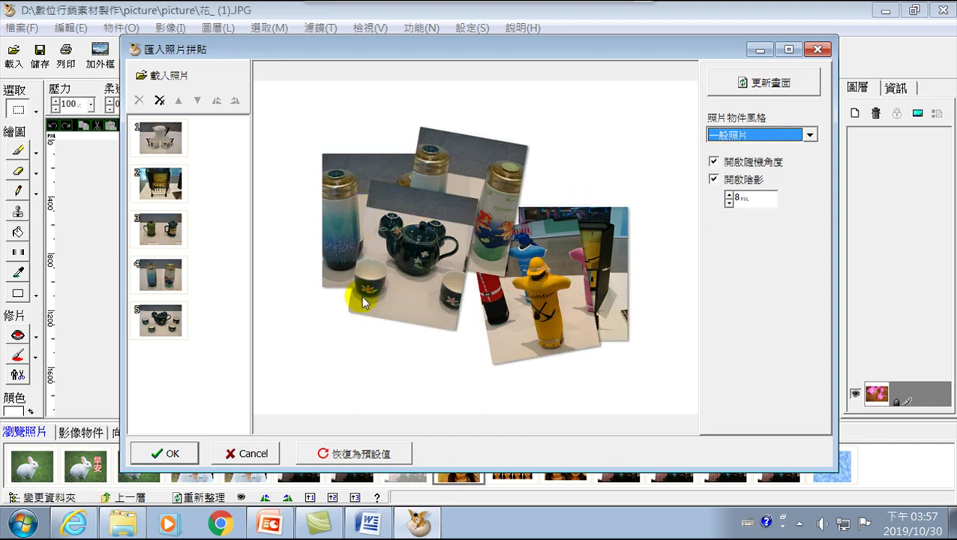
click(770, 136)
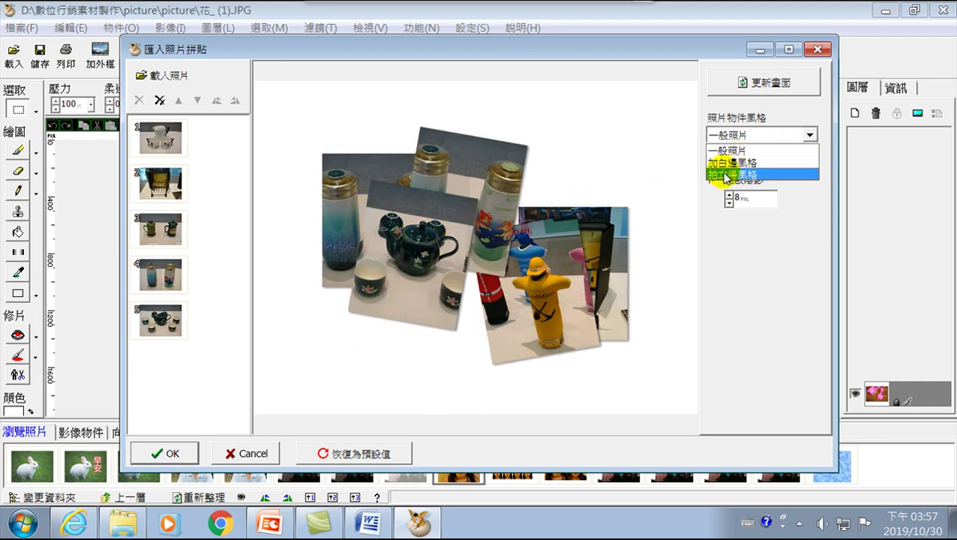
click(727, 162)
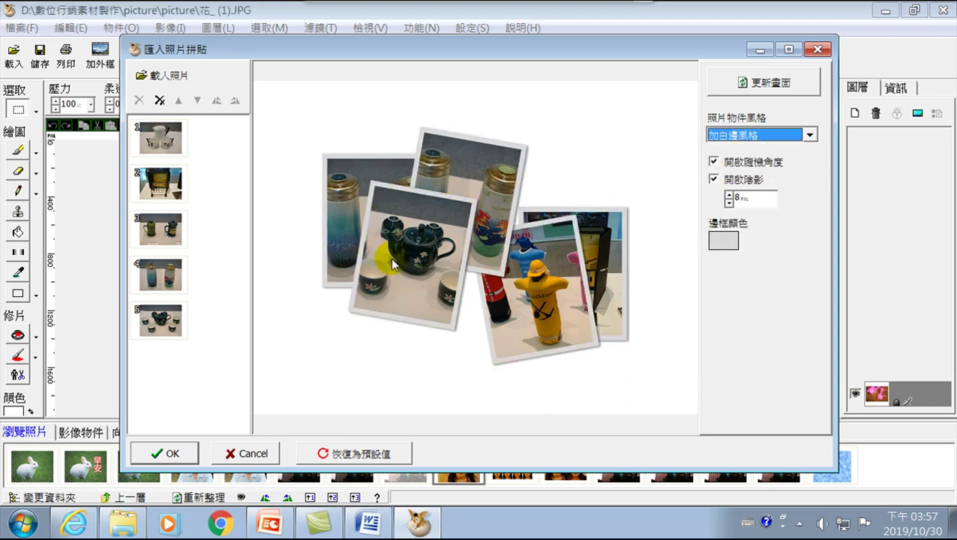
click(737, 136)
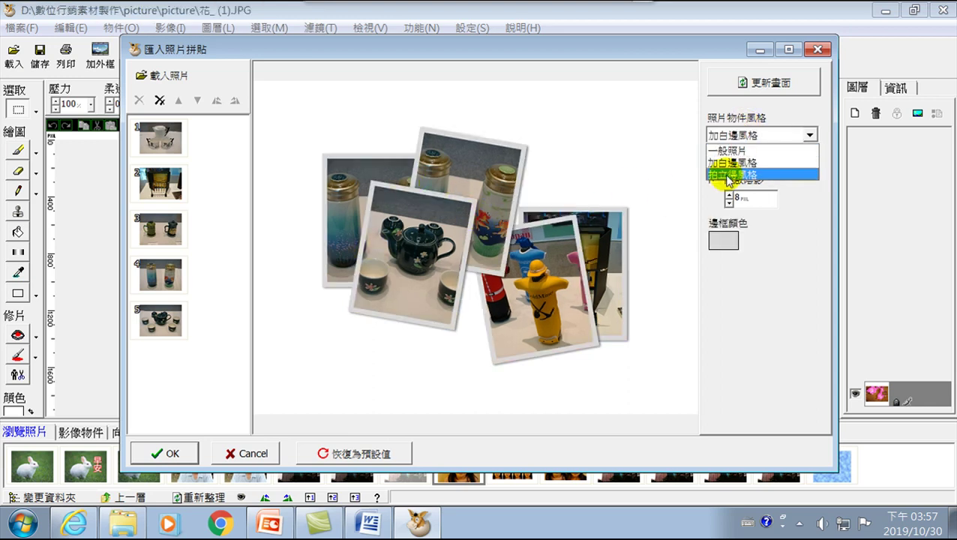
click(729, 175)
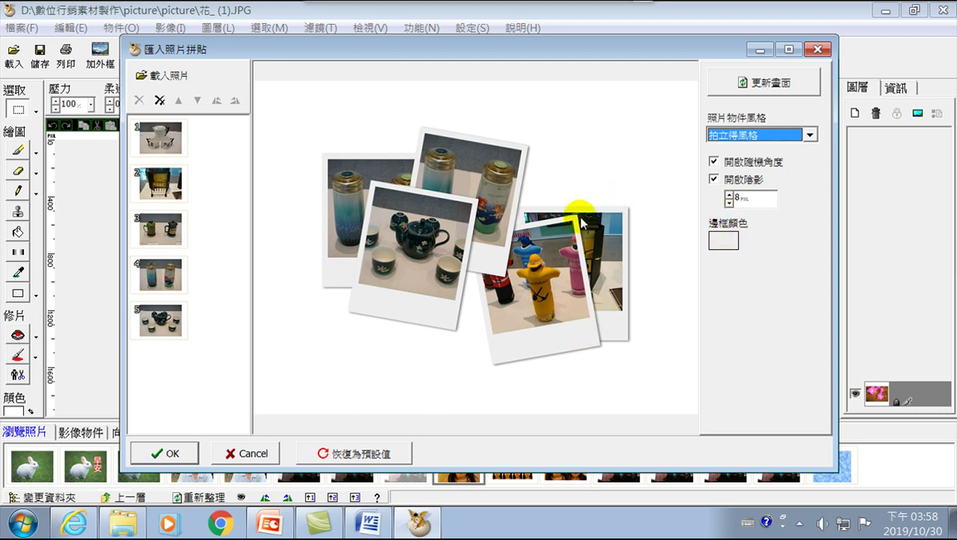
Set the frame colour (邊框顏色) of the collage photos to light cyan.
click(722, 239)
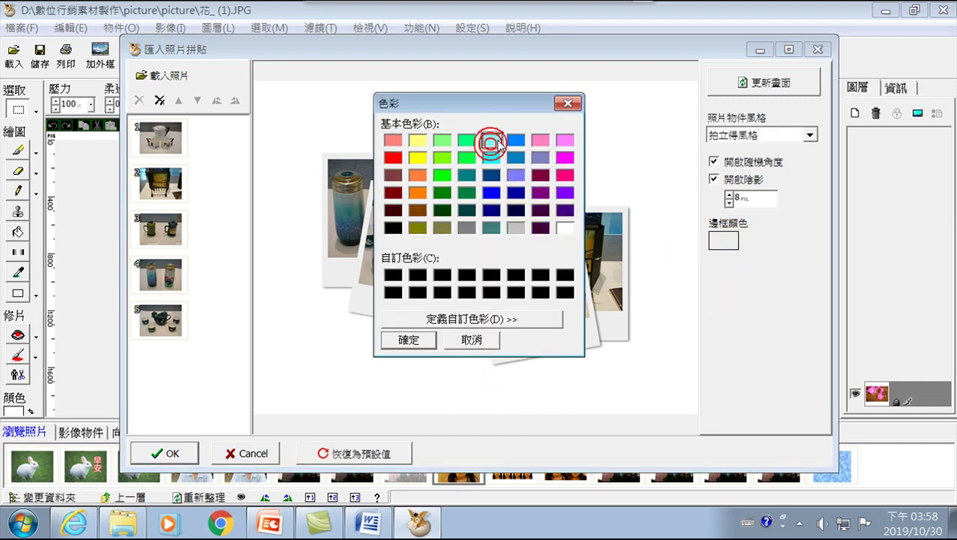
click(409, 339)
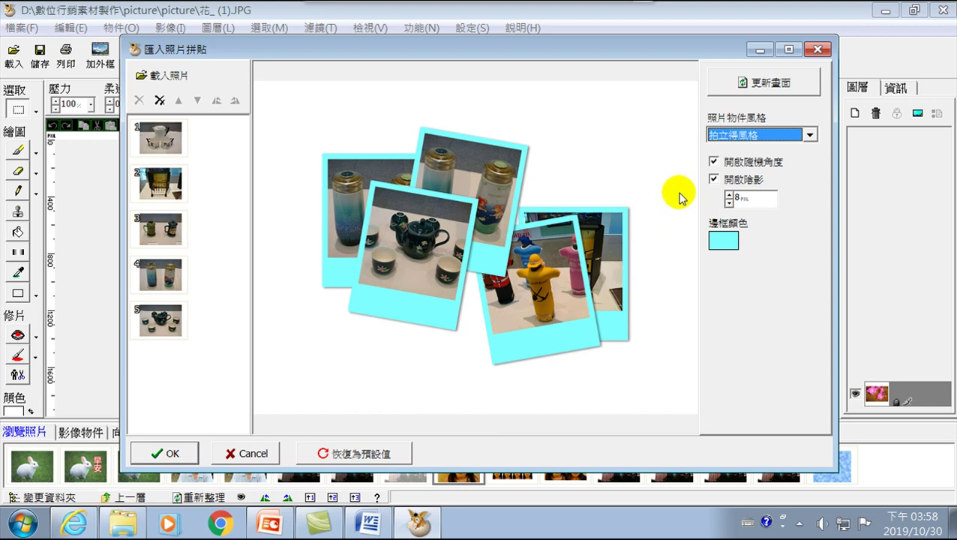
Try the collage without the shadow (開啟陰影) and without random angles (開啟隨機角度), restoring each option after its trial.
click(714, 180)
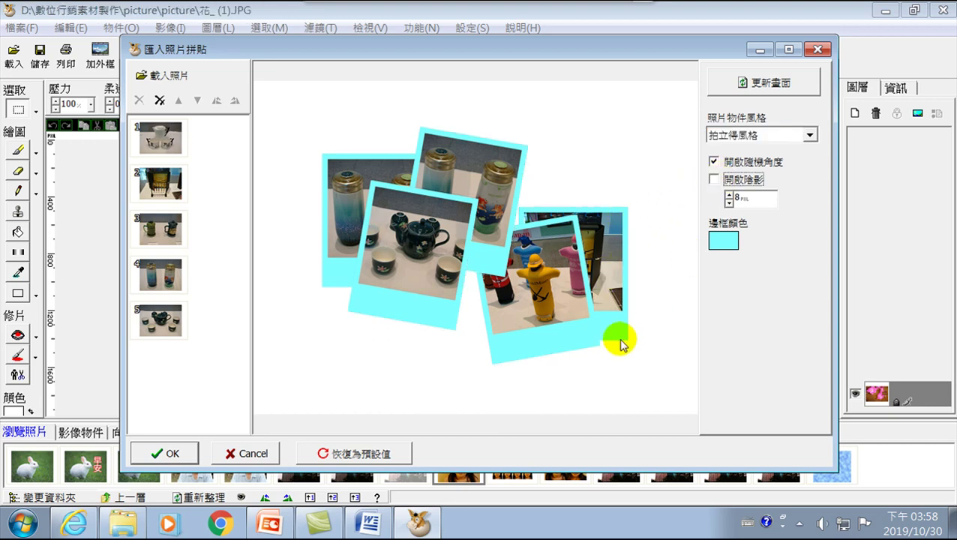
click(715, 181)
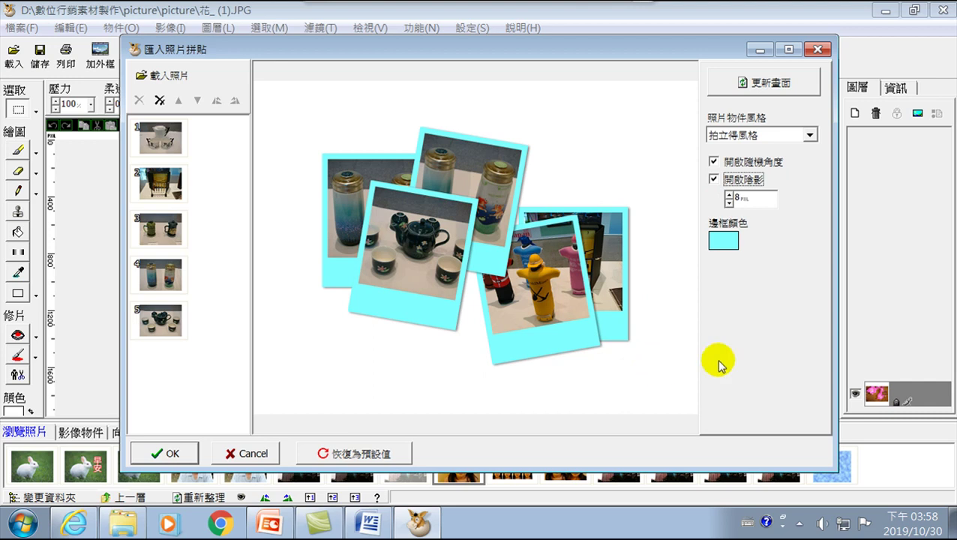
click(713, 162)
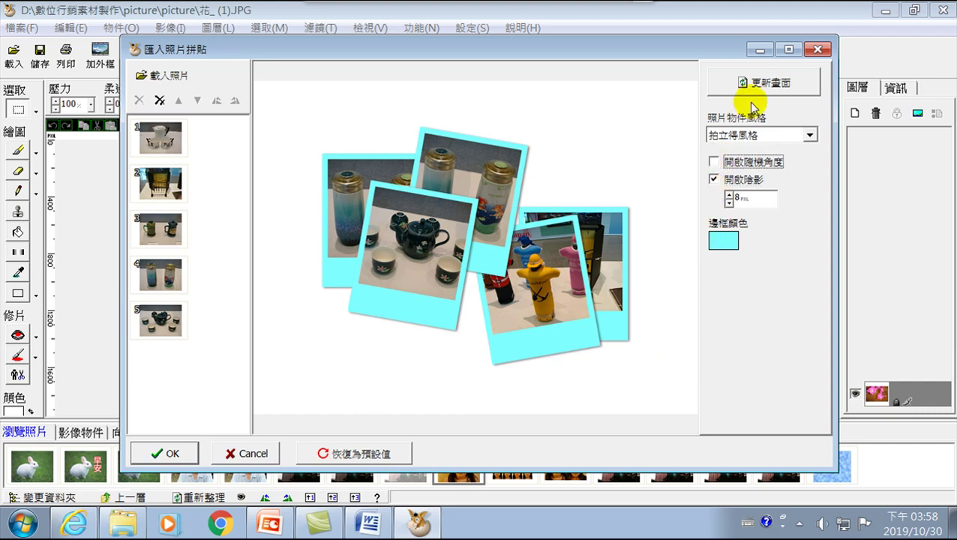
click(769, 83)
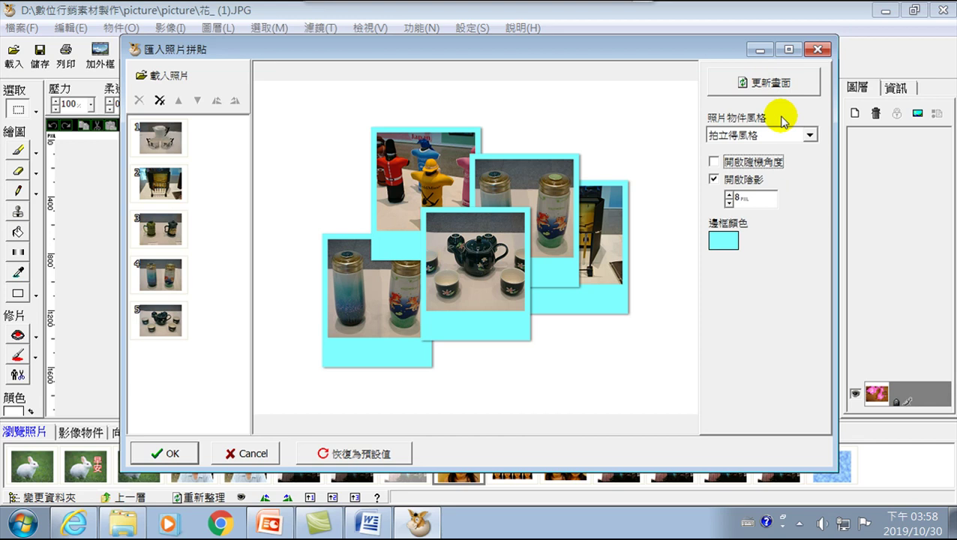
click(715, 162)
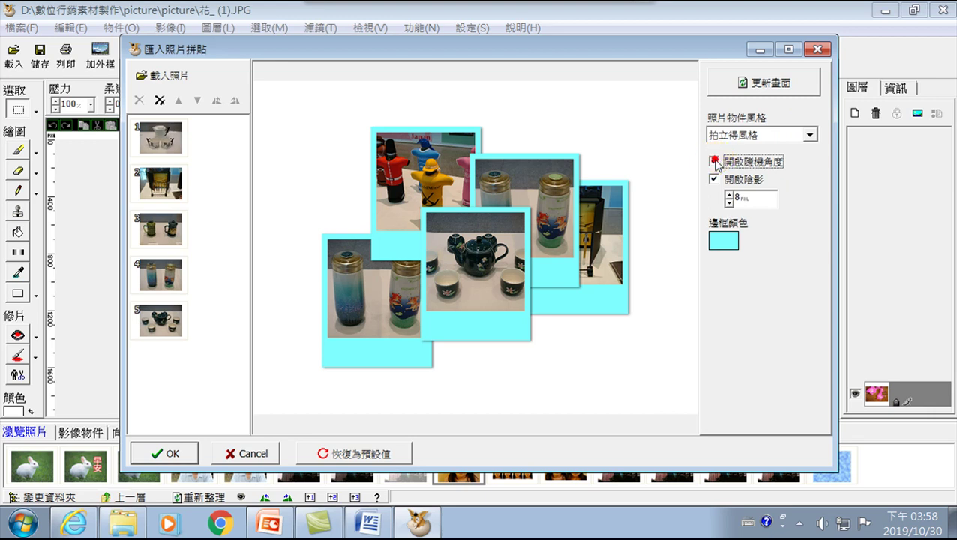
Regenerate the collage with randomly angled photos until the arrangement suits, and place it on the orchid photo.
click(772, 85)
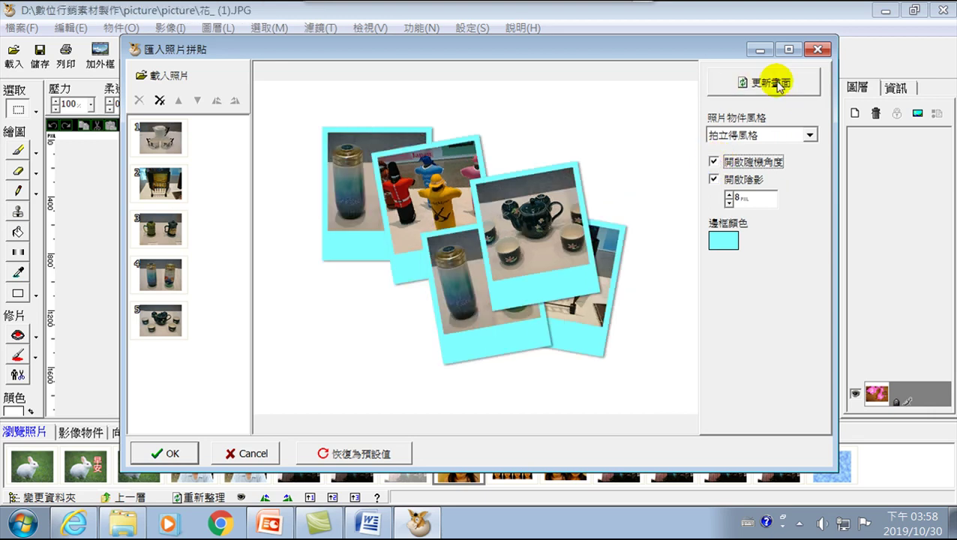
click(779, 85)
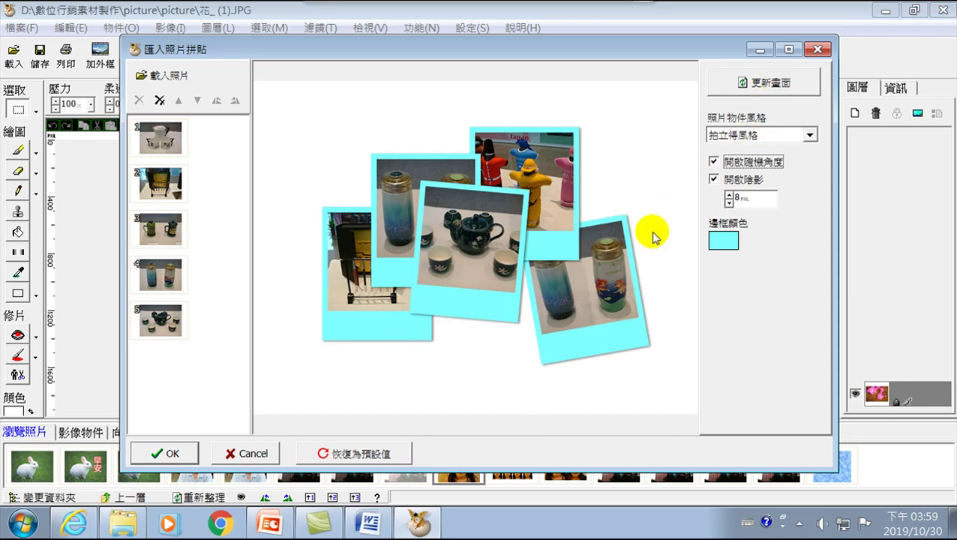
click(167, 455)
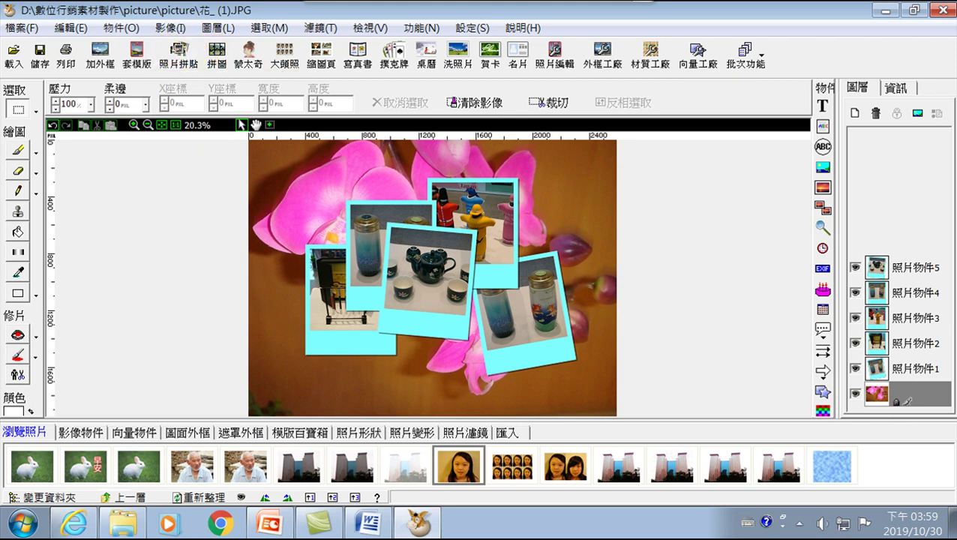
Move the photo object 照片物件1 away from the other photos to about X 1816, Y 751.
click(902, 368)
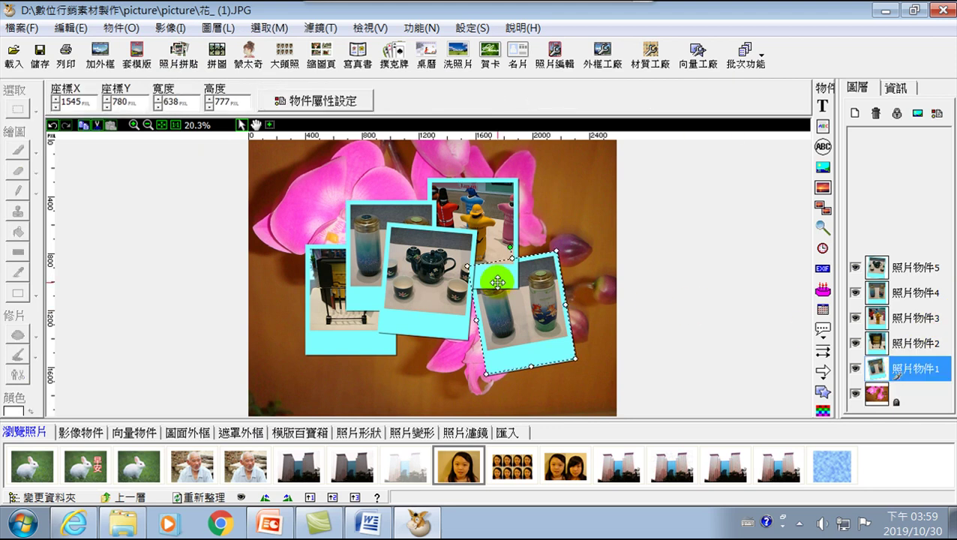
drag(518, 299, 559, 296)
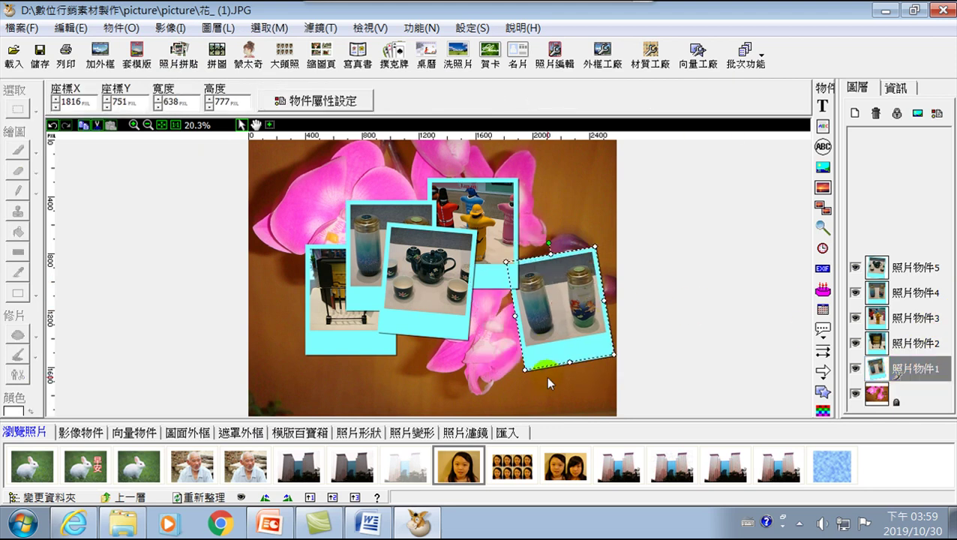
Move the photo object 照片物件2 to about X 120, Y 947 and rotate it slightly clockwise.
click(917, 343)
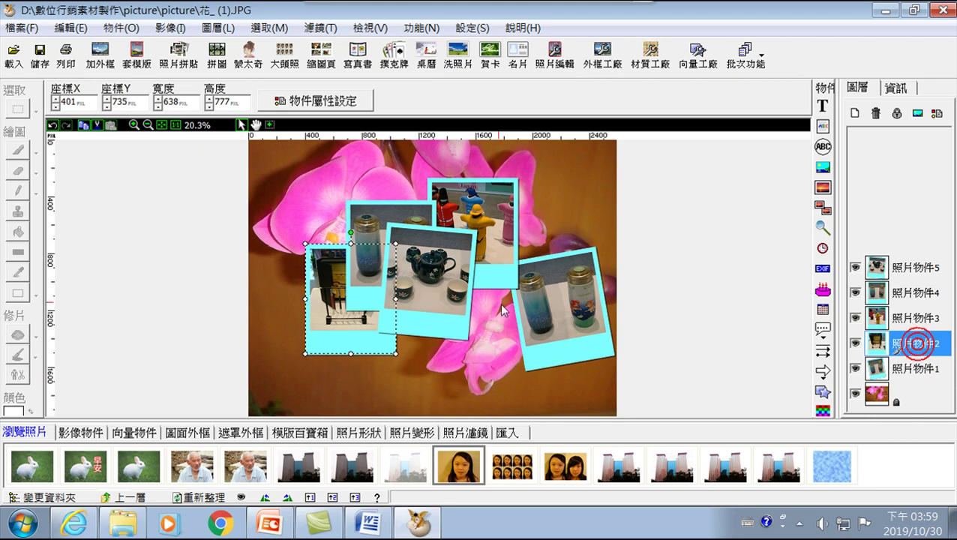
drag(355, 331, 316, 361)
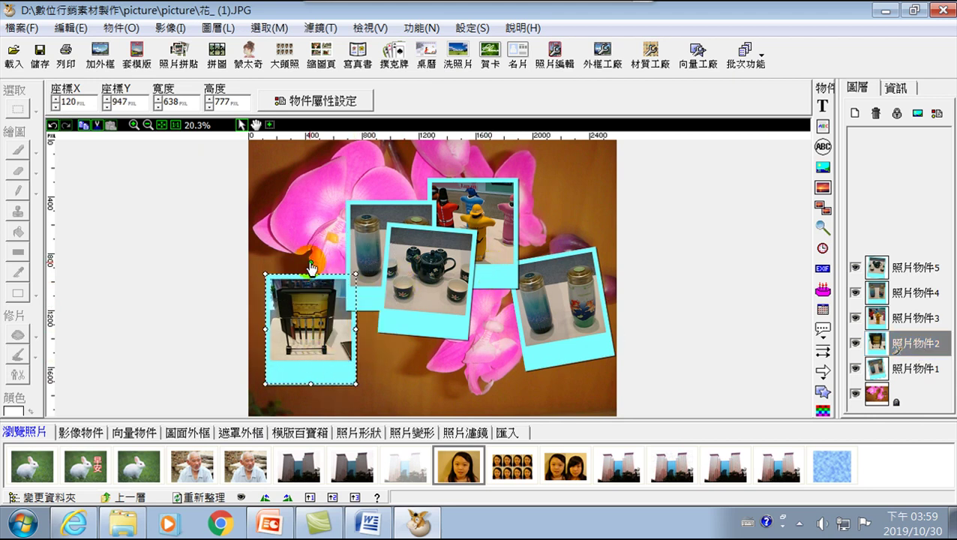
drag(312, 265, 333, 267)
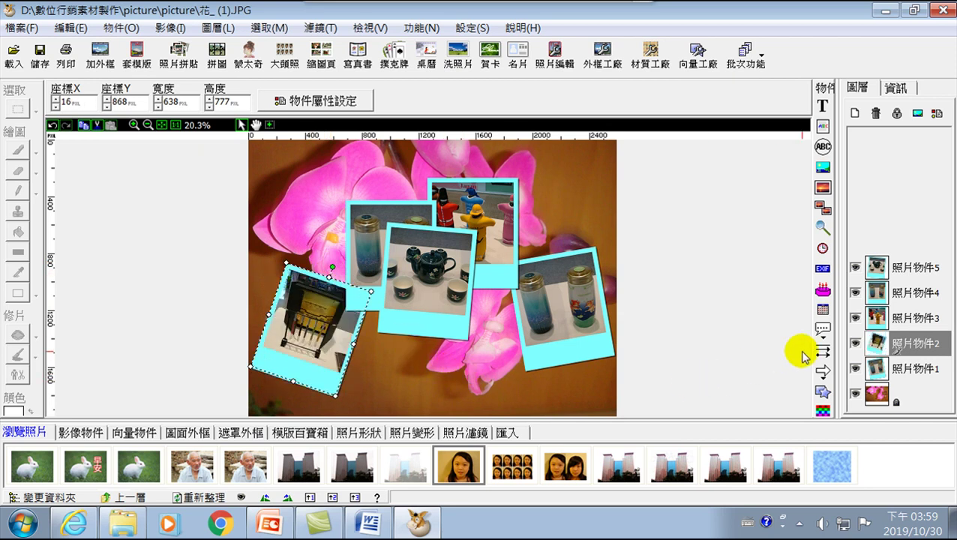
Move the photo object 照片物件4 to about X 509, Y 168 and 照片物件2 to about X 217, Y 819.
click(897, 316)
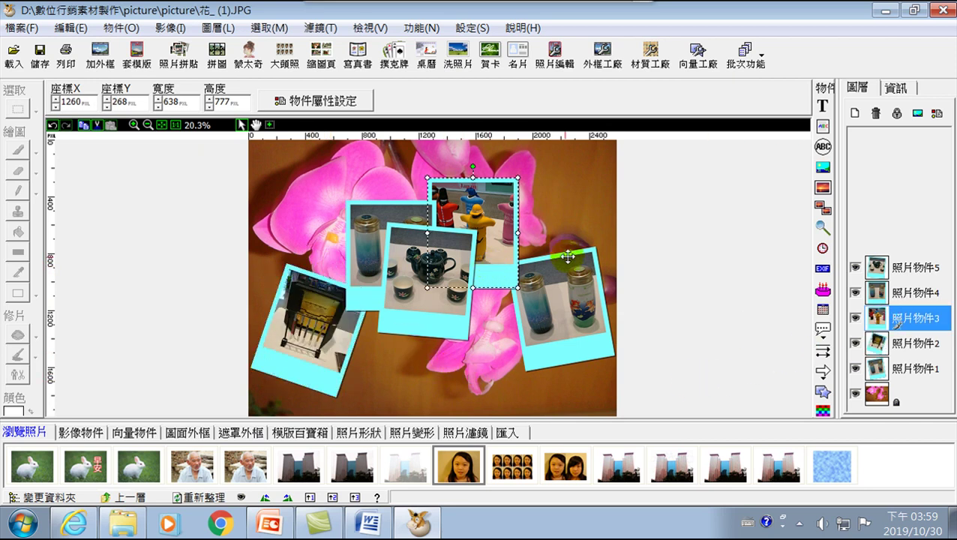
click(918, 294)
drag(443, 195, 336, 178)
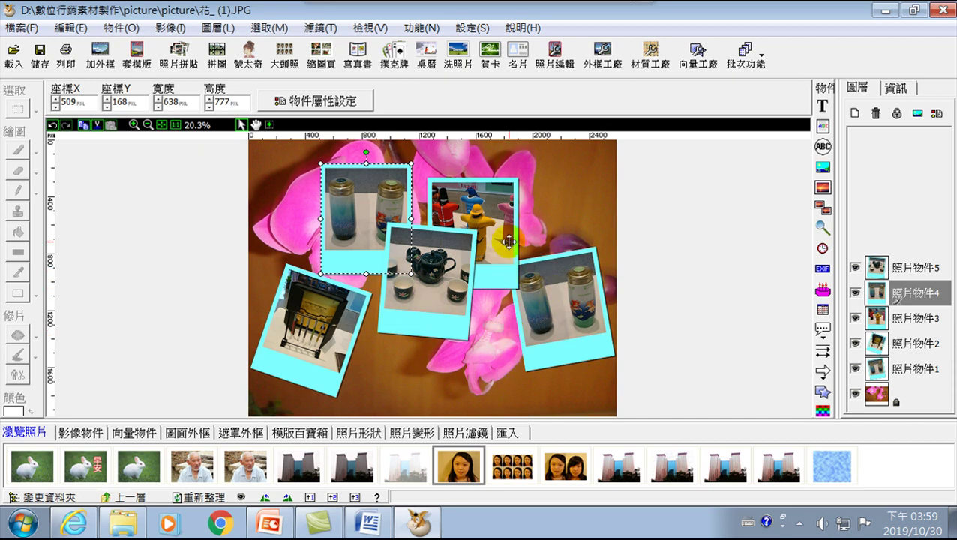
drag(346, 322, 358, 304)
click(375, 277)
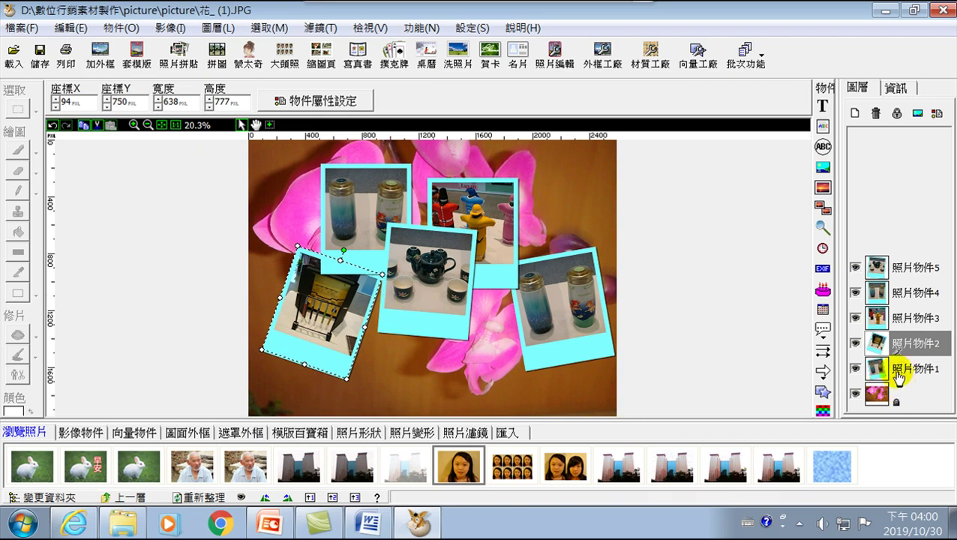
drag(354, 303, 372, 314)
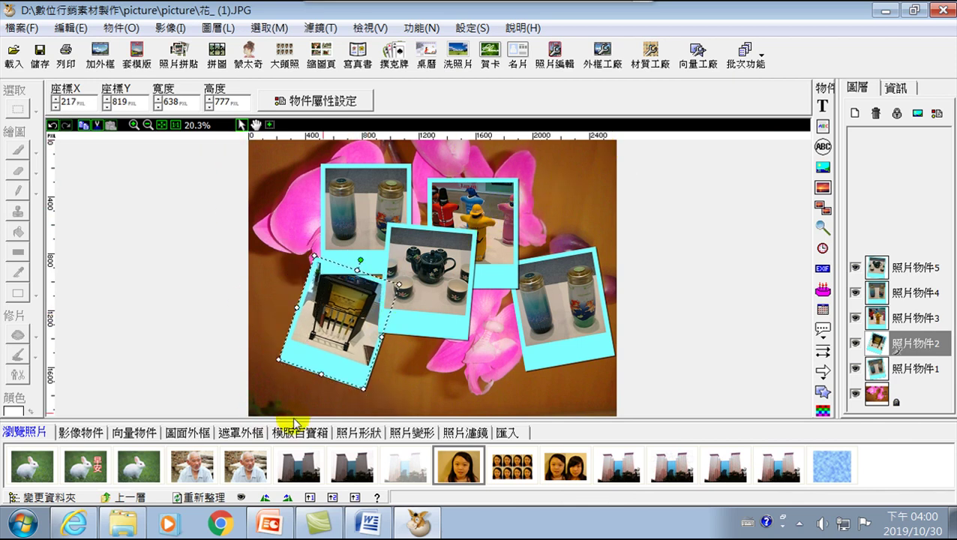
click(891, 402)
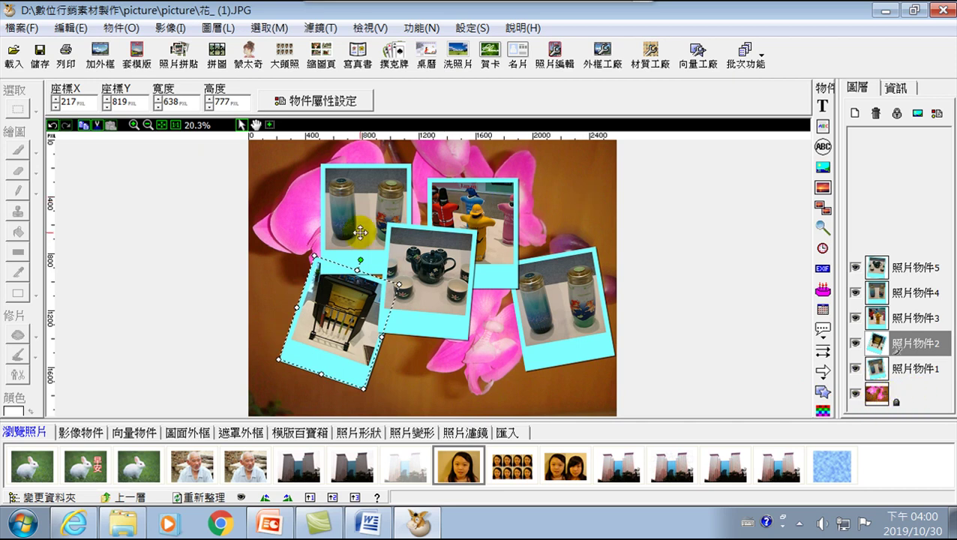
Shift the teapot photo down, the doll photo down and to the right, and 照片物件1 to about X 1820, Y 1017.
click(428, 312)
drag(428, 312, 424, 385)
click(479, 259)
drag(478, 259, 476, 284)
drag(550, 328, 552, 365)
drag(480, 240, 535, 242)
Tilt the photo object 照片物件4 counter-clockwise and place it just above the teapot photo at about X 799, Y 445.
drag(390, 207, 474, 236)
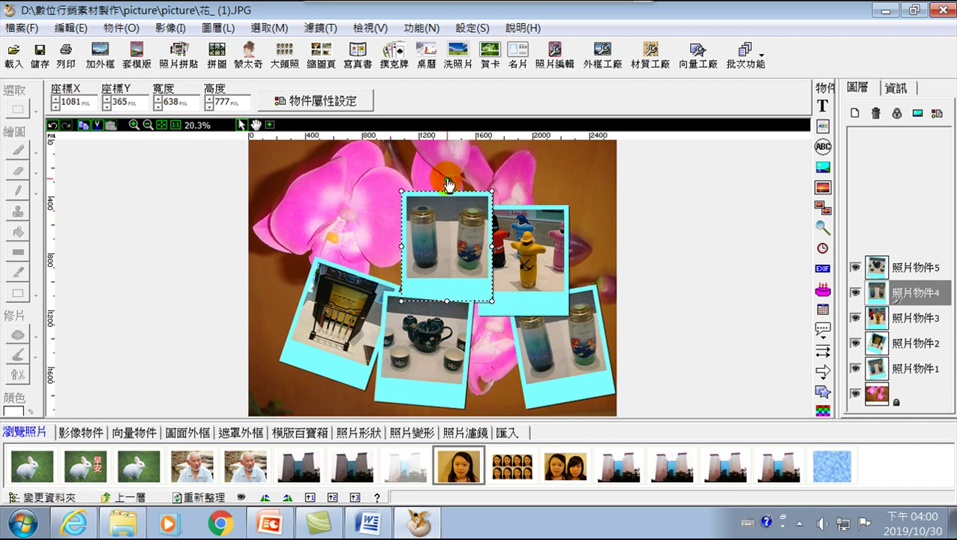
drag(448, 183, 417, 184)
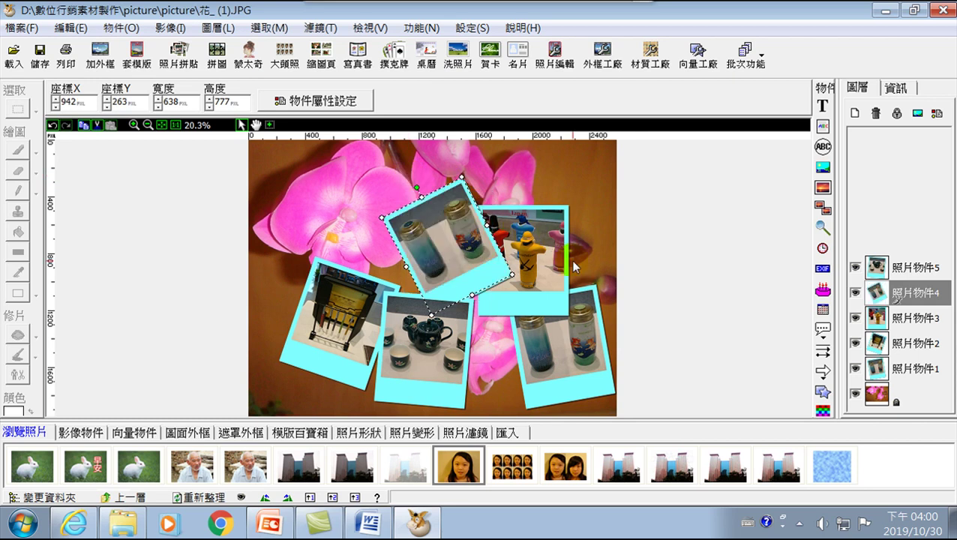
drag(442, 231, 420, 259)
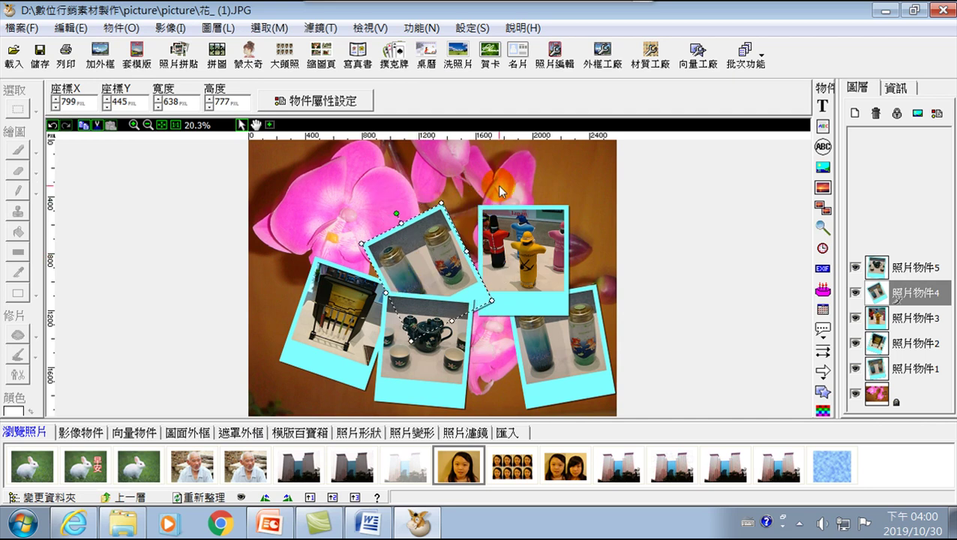
Reposition 照片物件2 to about X 158, Y 1016, 照片物件4 to about X 493, Y 411, and 照片物件3 to about X 1493, Y 577.
drag(342, 332, 332, 362)
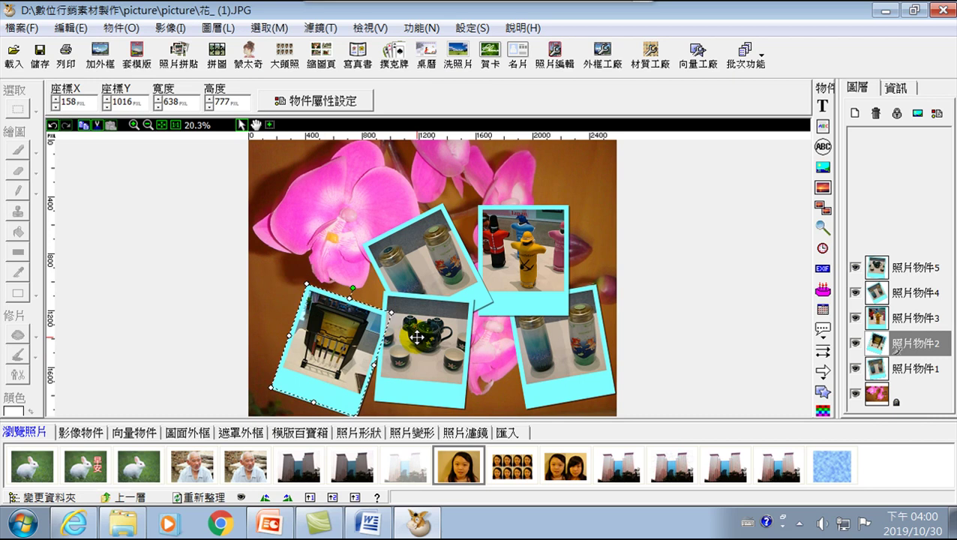
drag(418, 262, 373, 257)
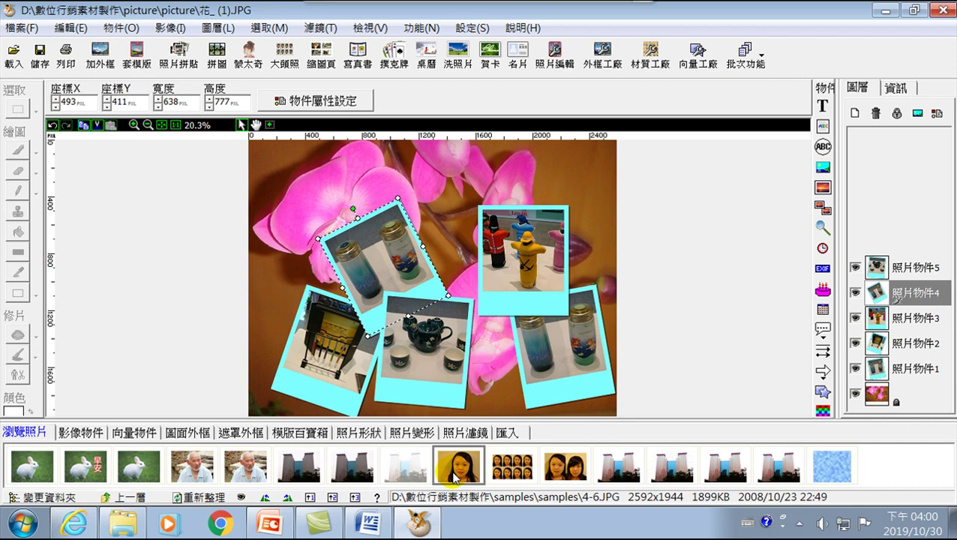
drag(534, 291, 516, 310)
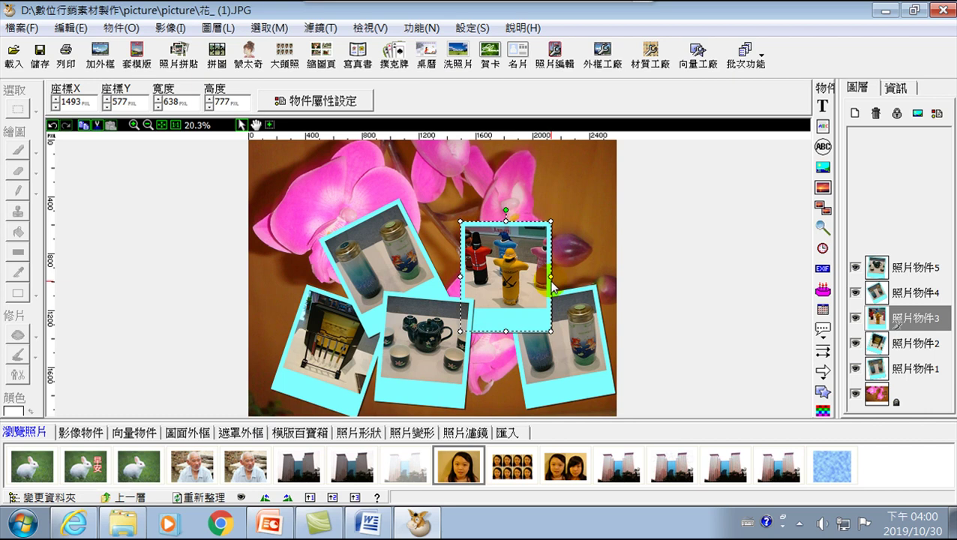
Add a blank image layer and place it directly above the orchid background, beneath all the photo objects.
click(906, 368)
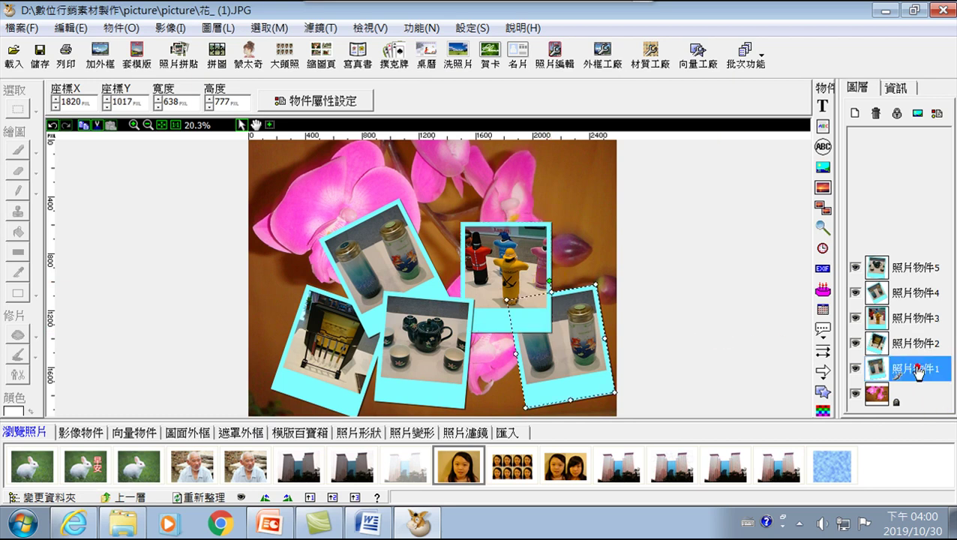
click(900, 397)
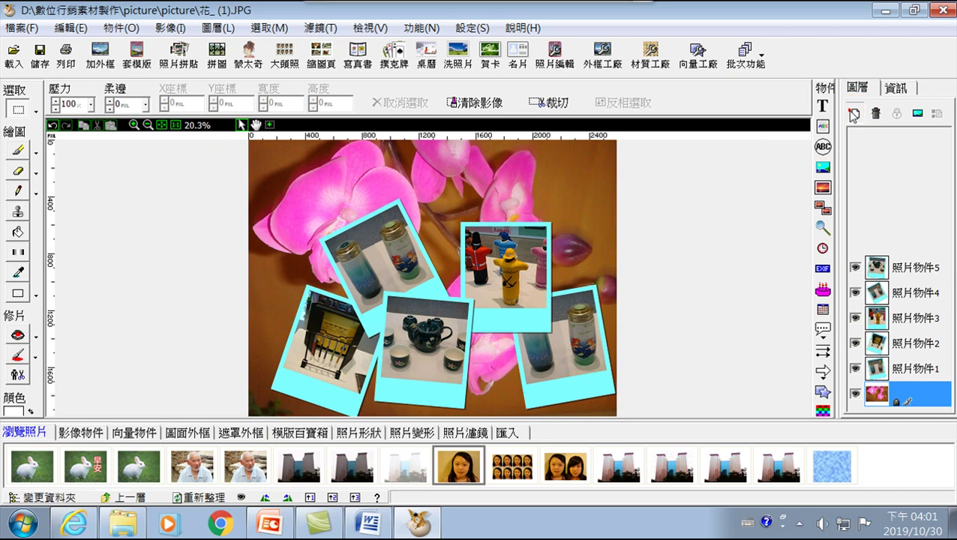
click(855, 114)
click(858, 114)
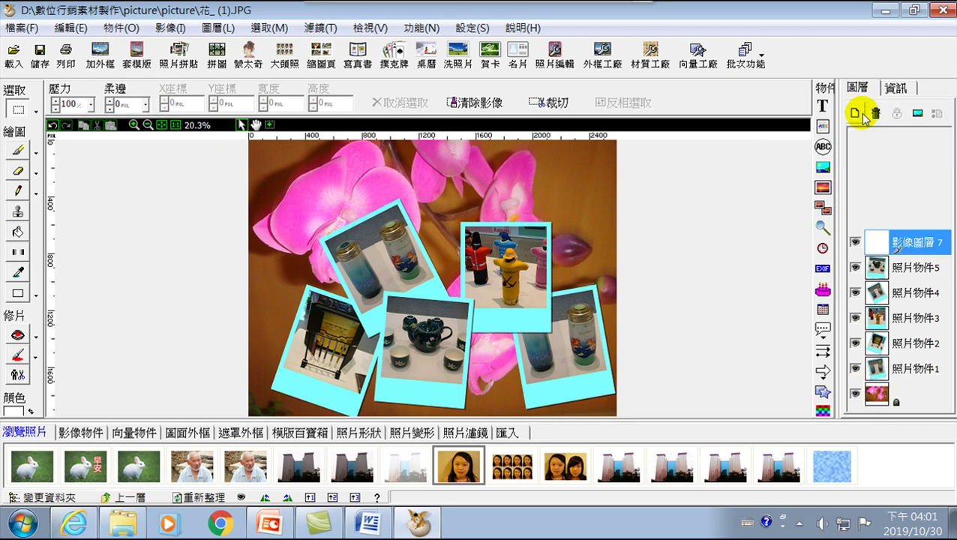
drag(916, 243, 927, 384)
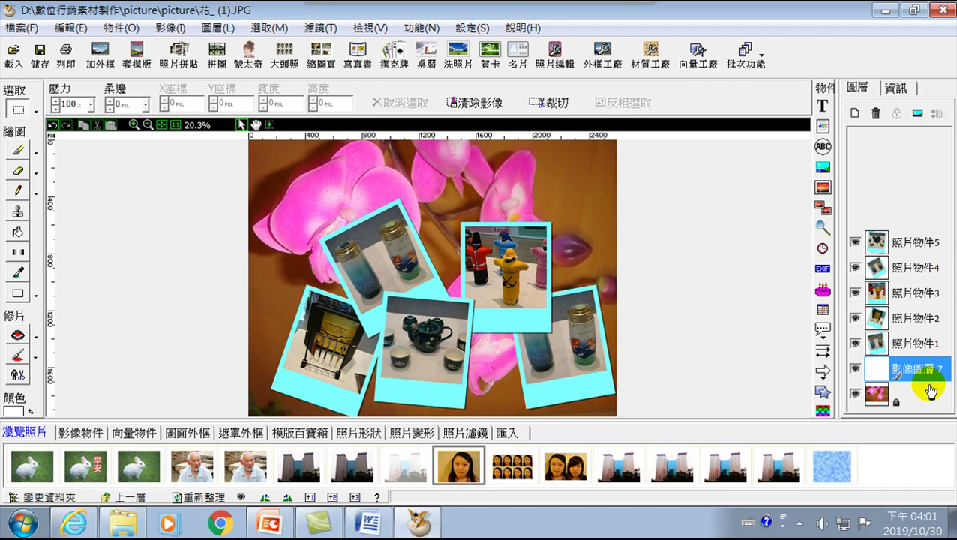
Apply a transparent fade-out (透明淡出) to the blank layer with a linear (線性) start-to-end gradient and direct overlay (直接覆蓋).
right_click(885, 376)
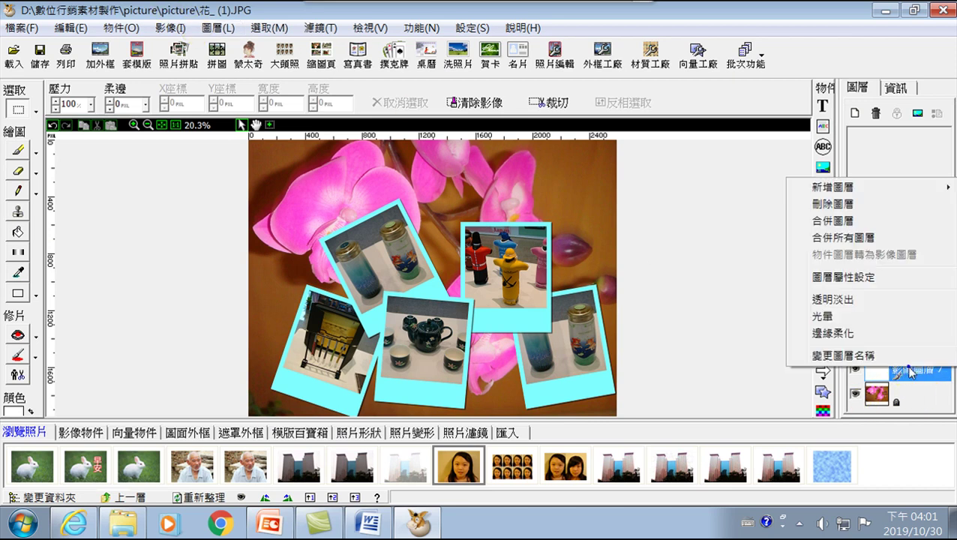
click(820, 300)
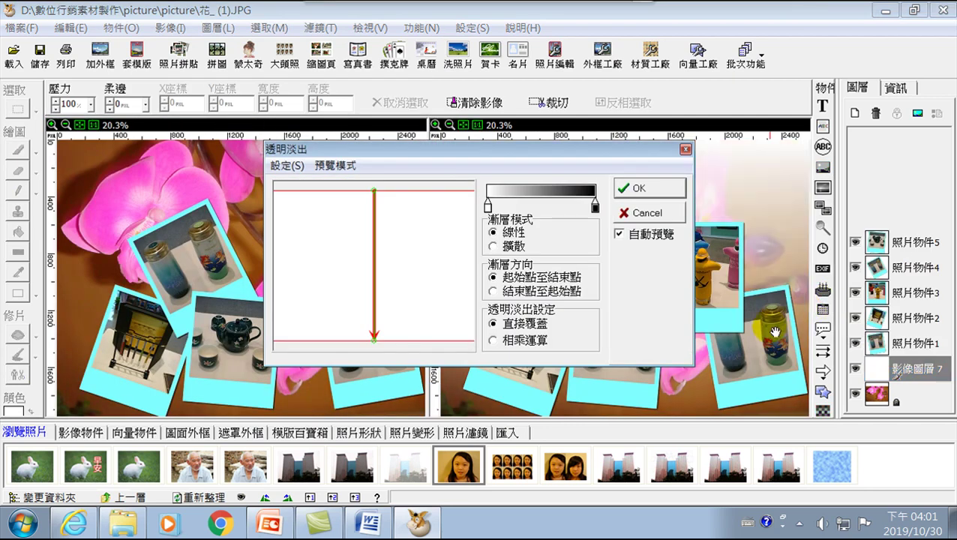
drag(455, 149, 244, 154)
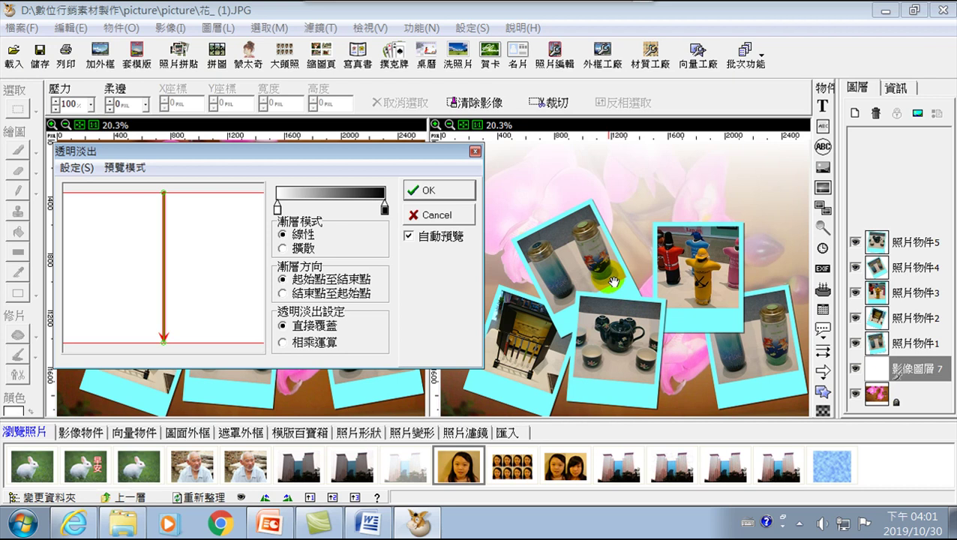
click(439, 191)
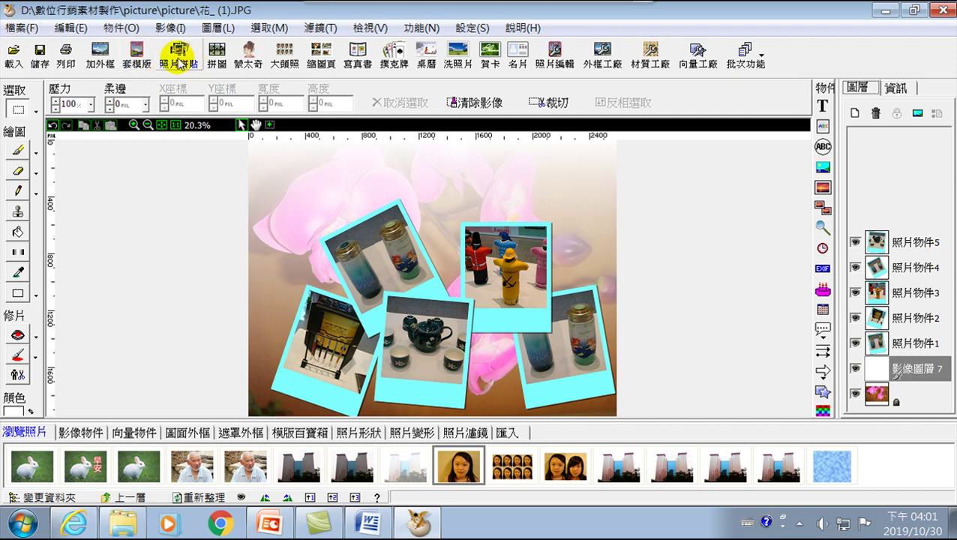
Begin saving the collage as a new file and choose the PhotoCap 工作檔 (*.pcl) image type.
click(20, 29)
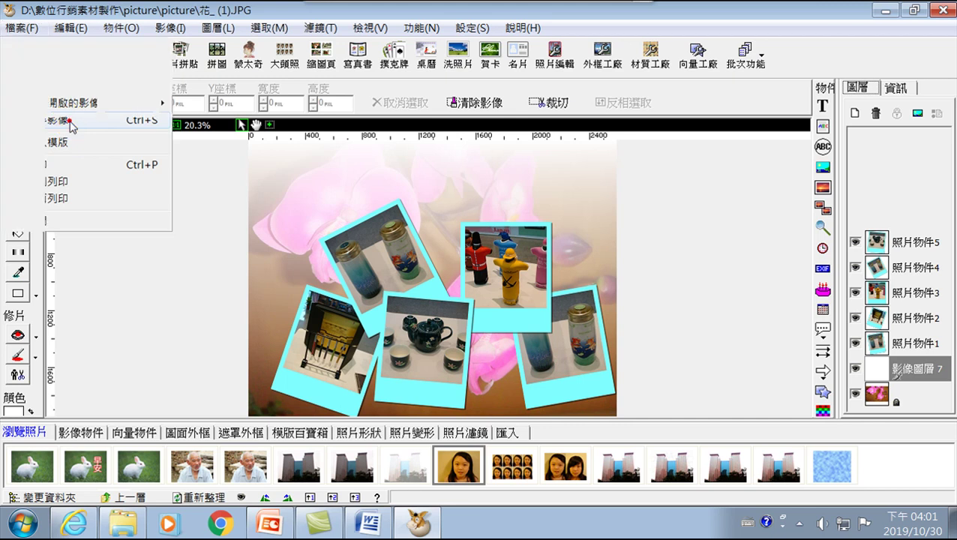
click(71, 122)
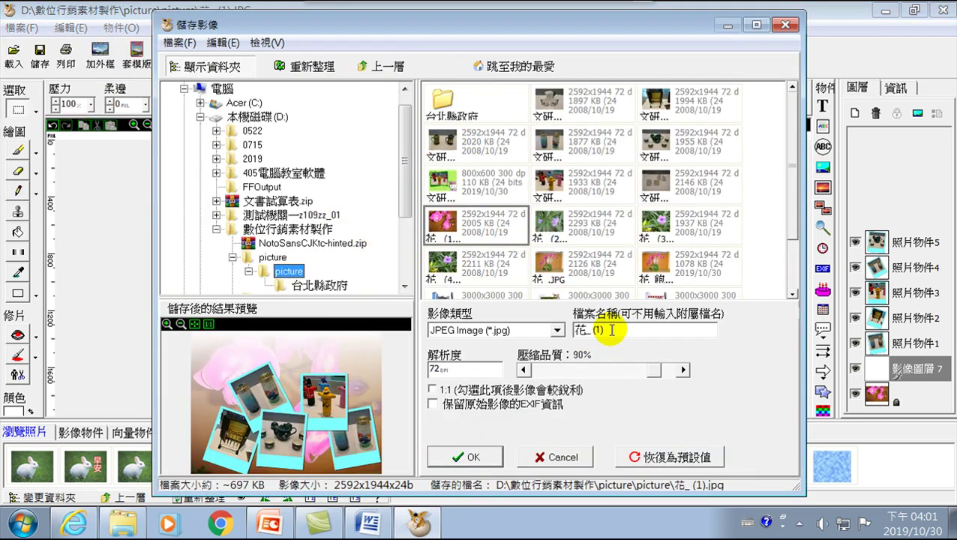
click(556, 330)
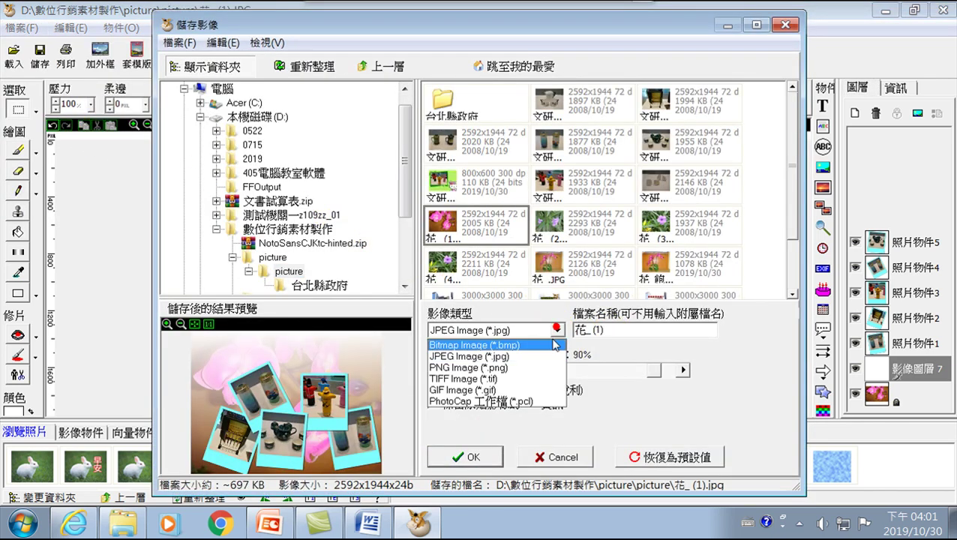
click(516, 401)
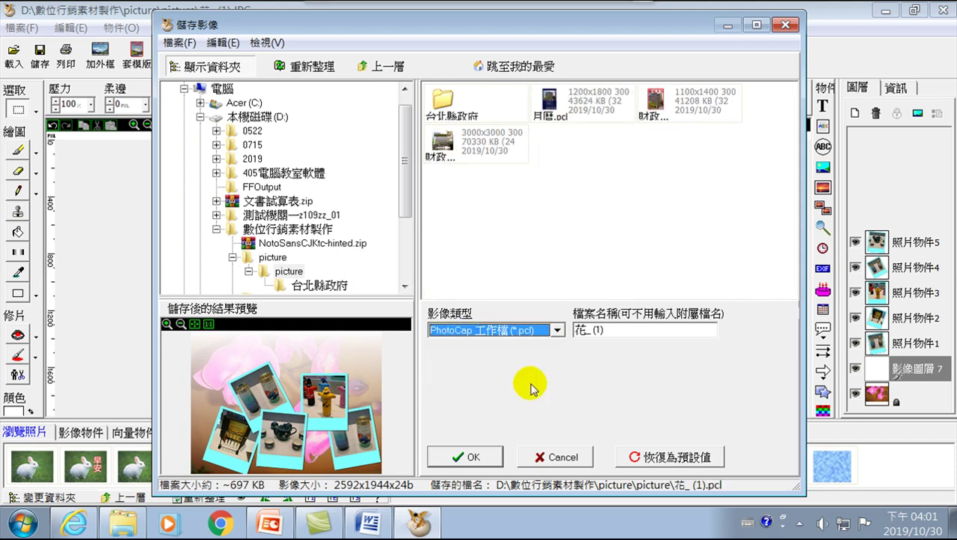
Name the file 花_照片拼貼, save it in the picture folder and dismiss the save message.
click(630, 331)
drag(590, 330, 640, 330)
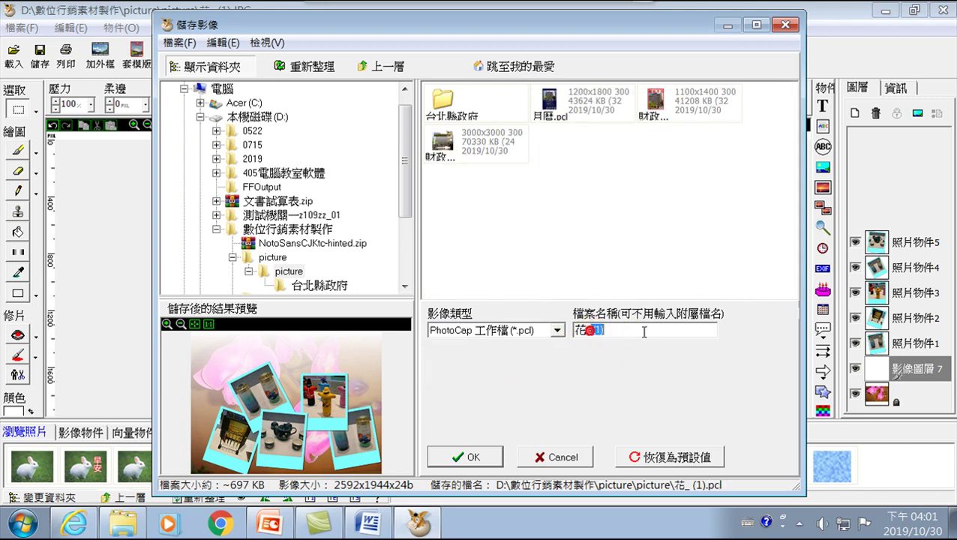
key(BackSpace)
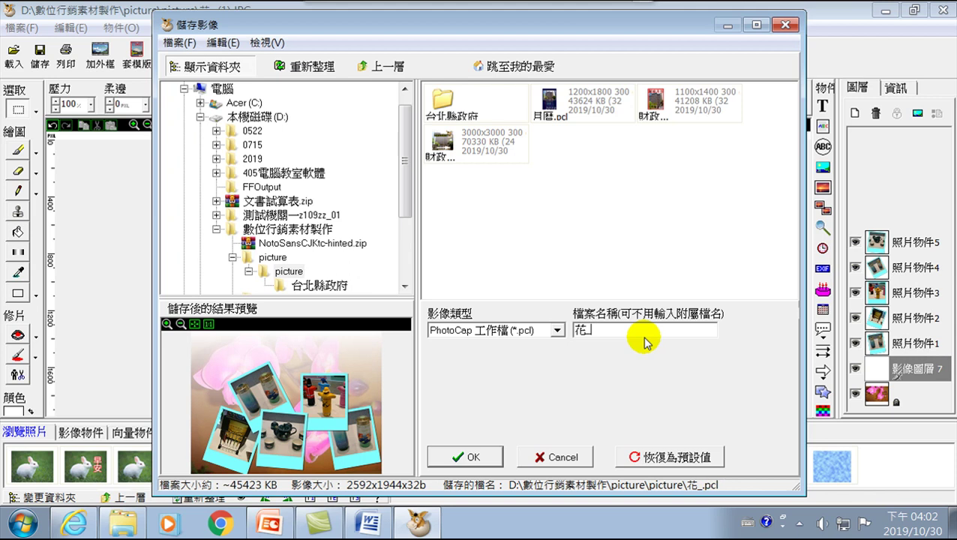
key(ctrl+shift)
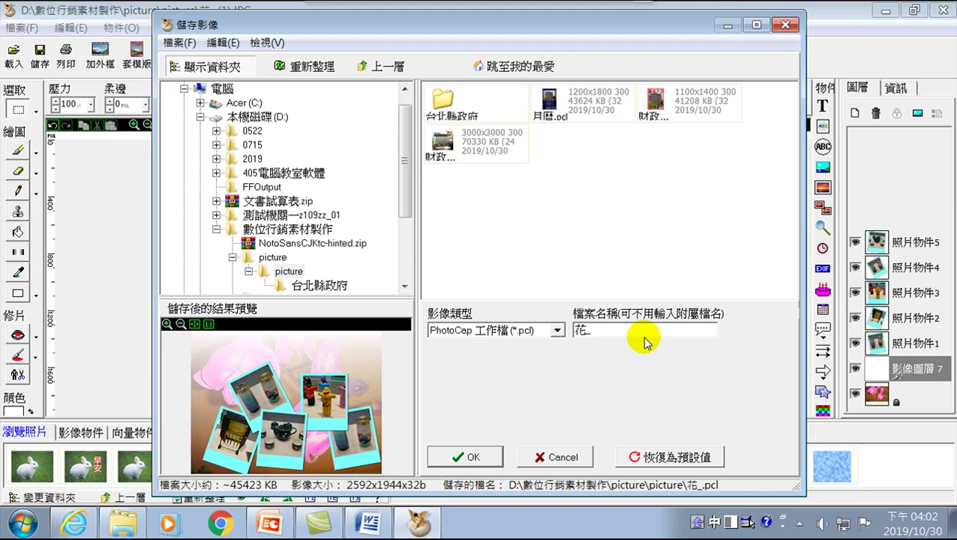
key(space)
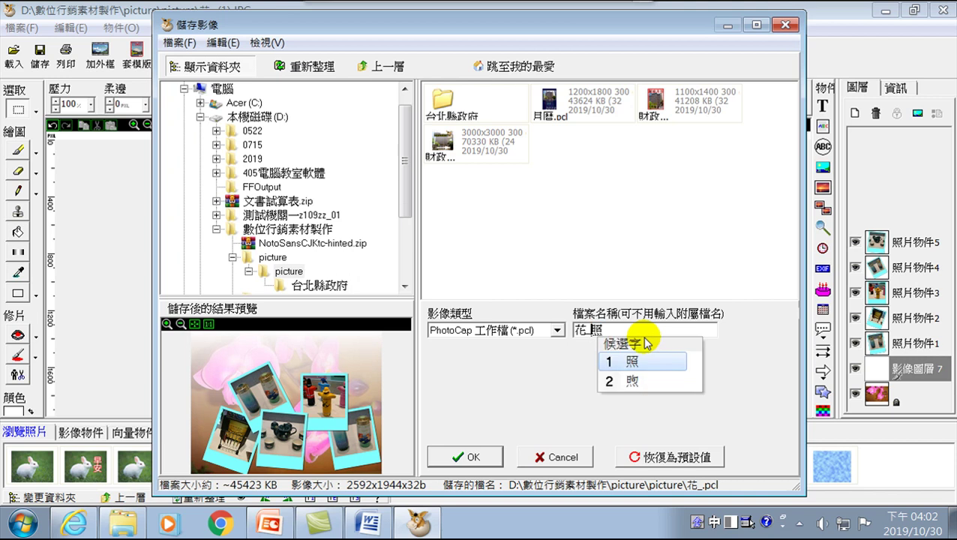
key(1)
key(shift+1)
text(q)
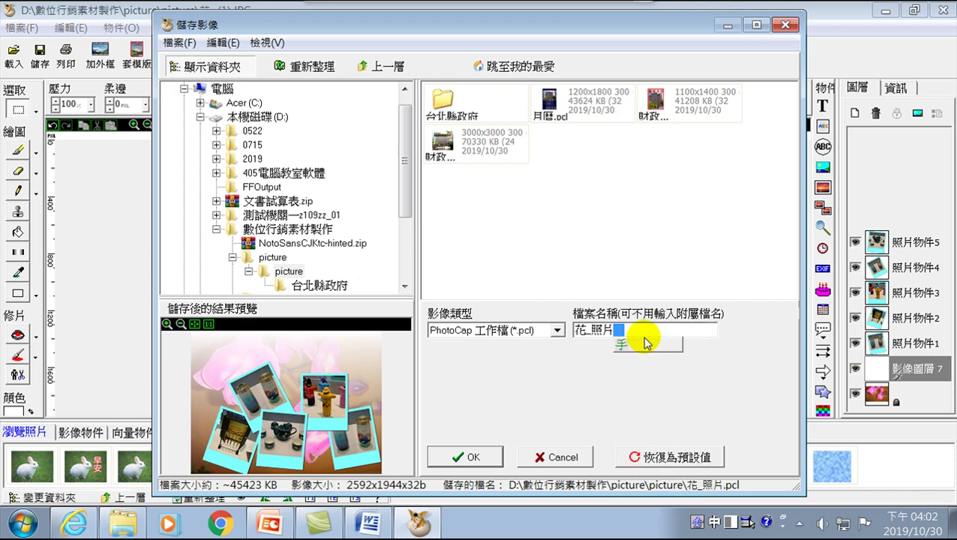
key(space)
key(1)
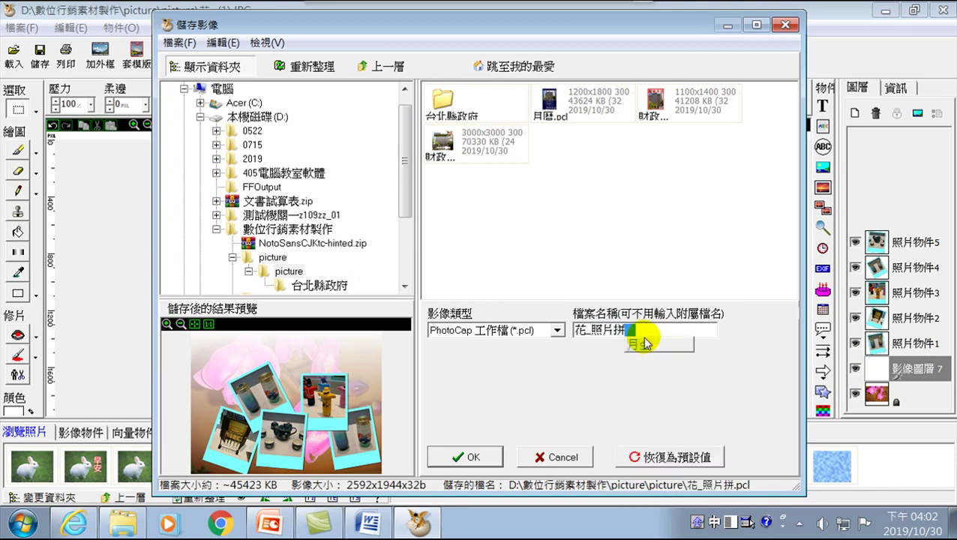
key(shift+1)
click(480, 458)
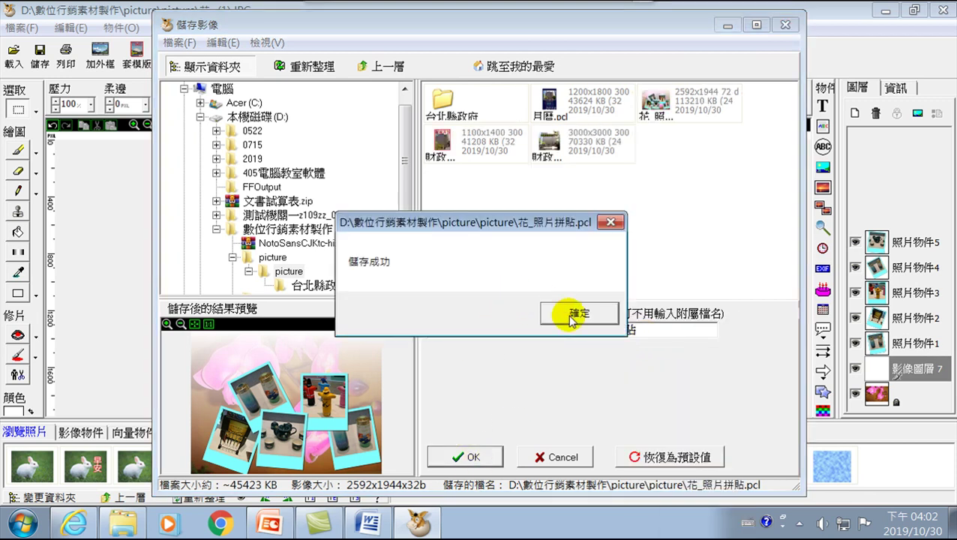
click(574, 314)
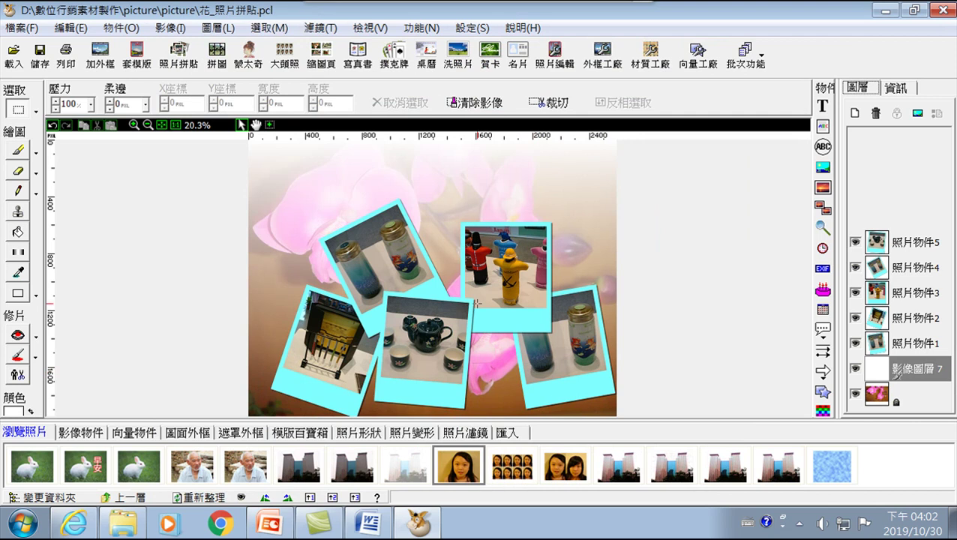
click(21, 28)
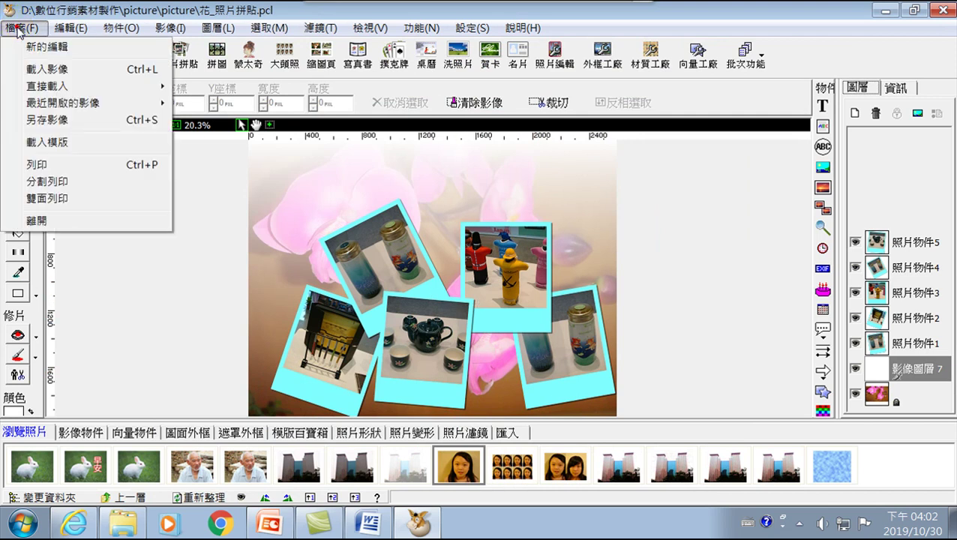
click(47, 121)
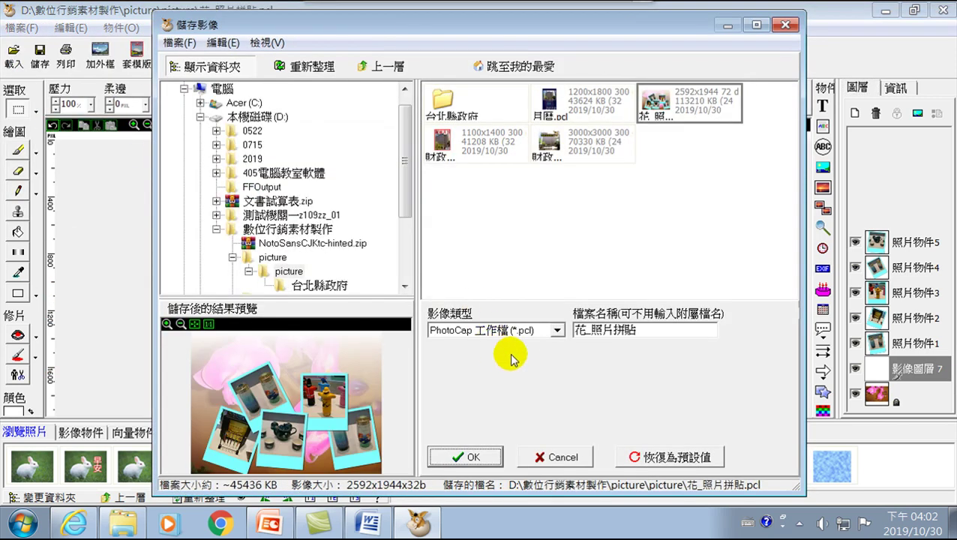
click(561, 457)
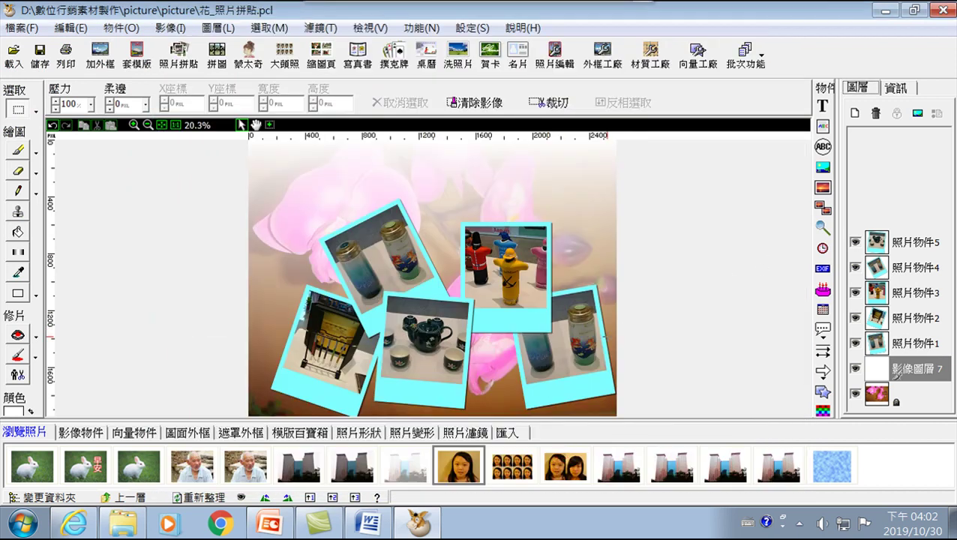
Load the building photo 財政部20191030-裁切.jpg from the picture folder as the base image for the montage.
click(255, 69)
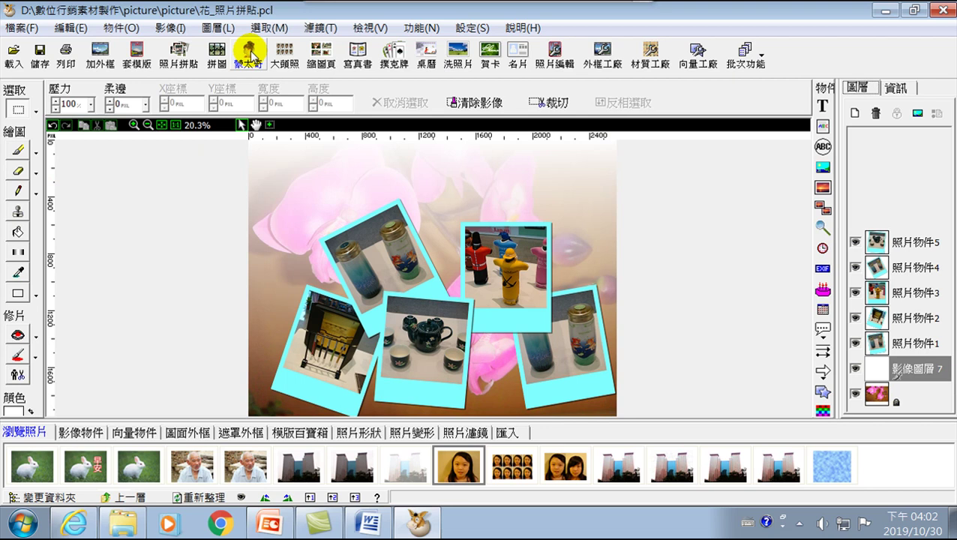
click(14, 53)
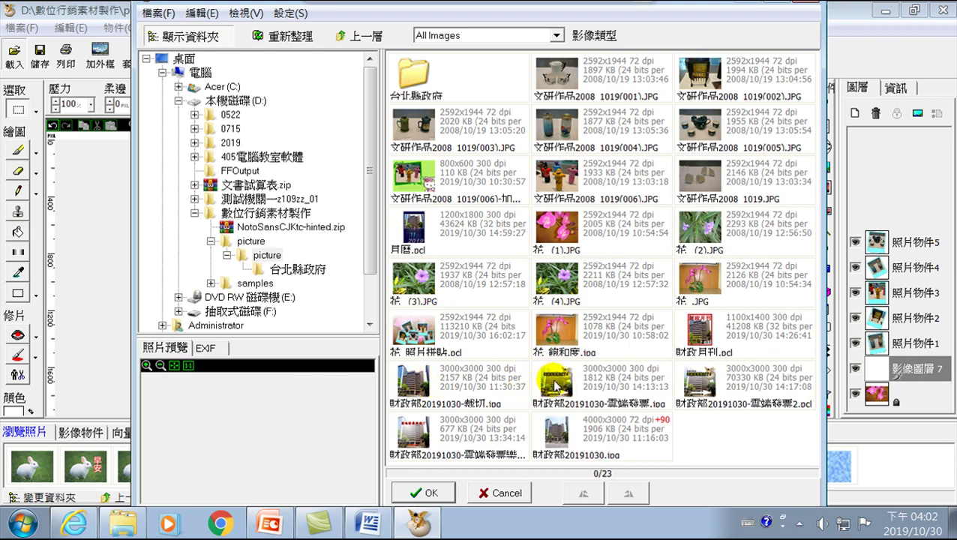
click(434, 386)
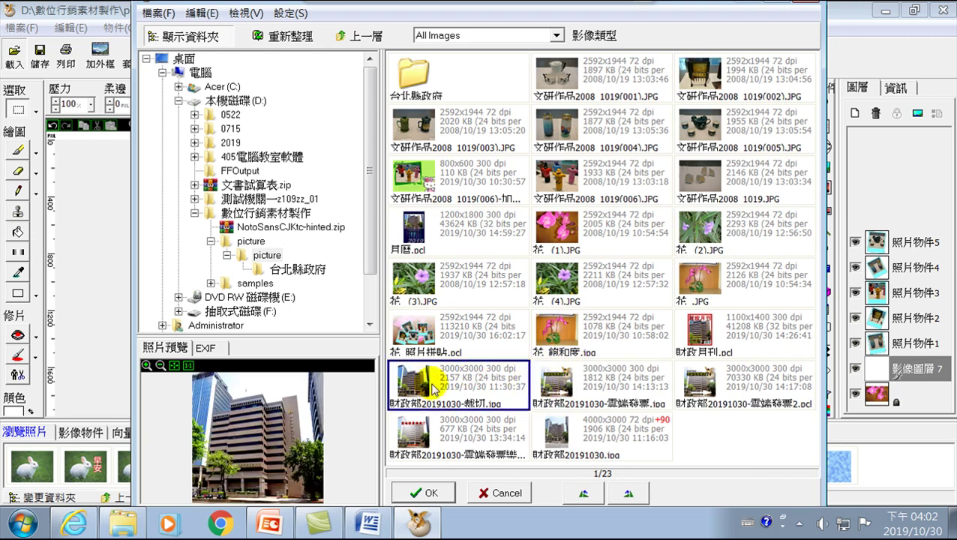
click(433, 493)
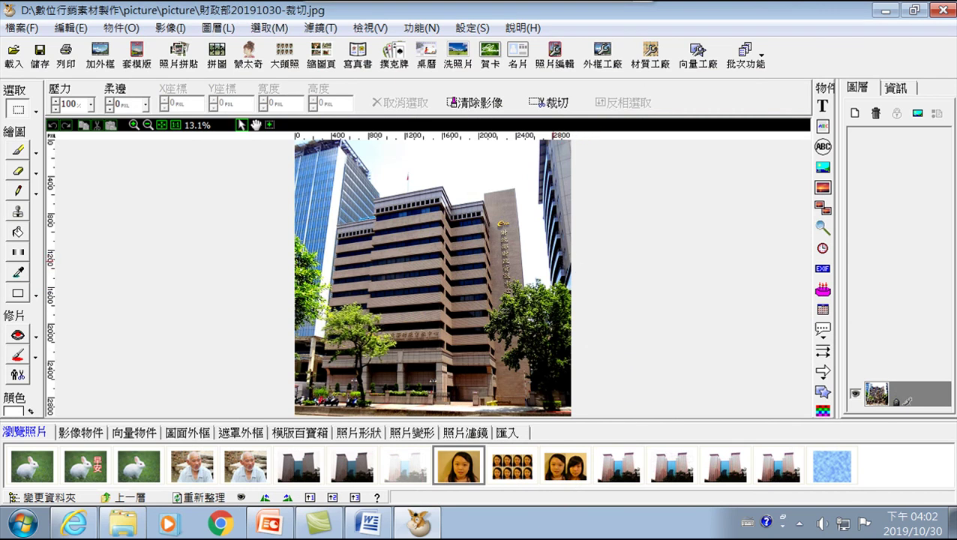
Open the 蒙太奇 montage function for the loaded building photo and maximize its window.
click(248, 55)
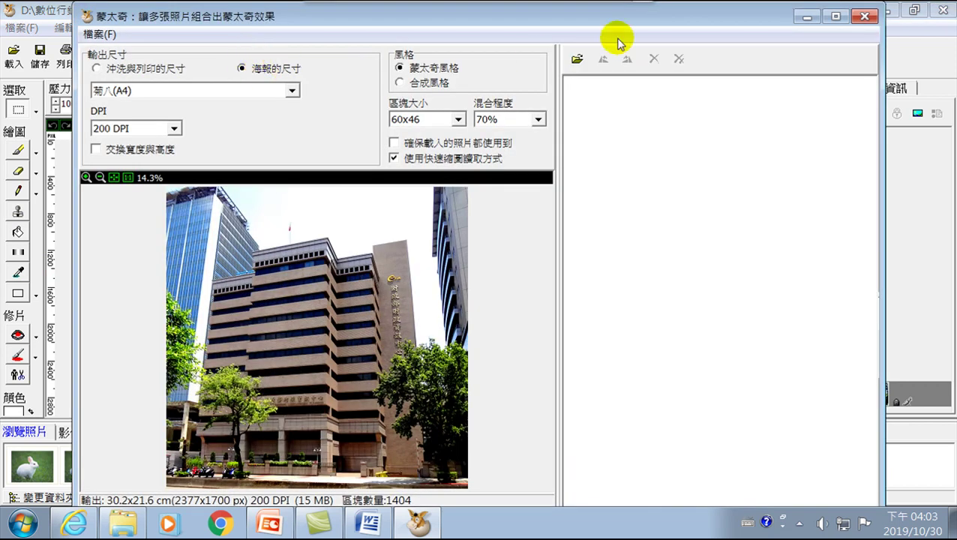
click(863, 16)
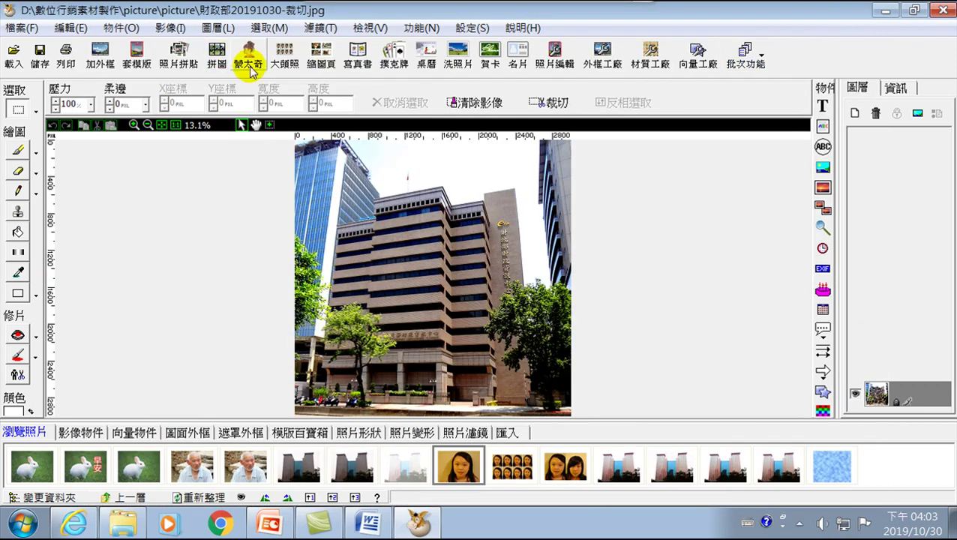
click(250, 56)
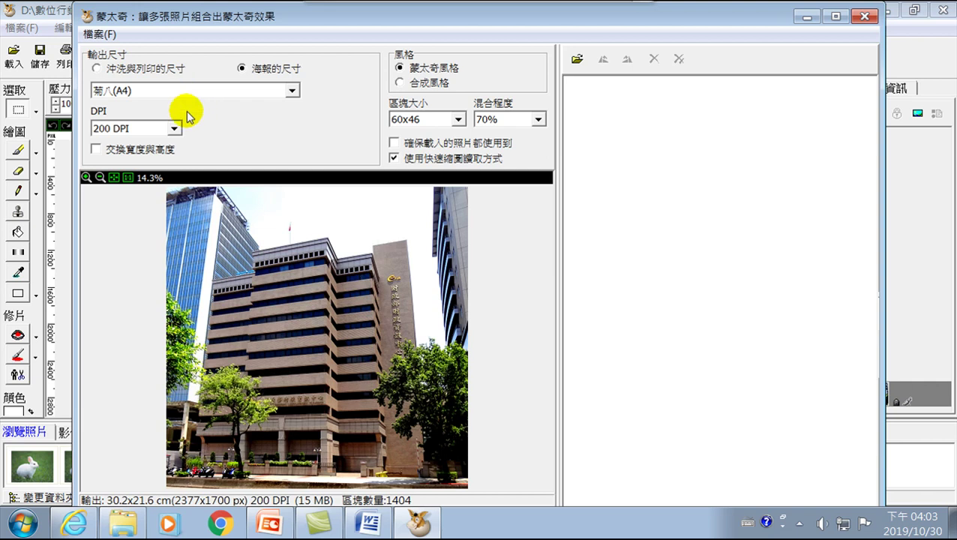
drag(369, 15, 443, 4)
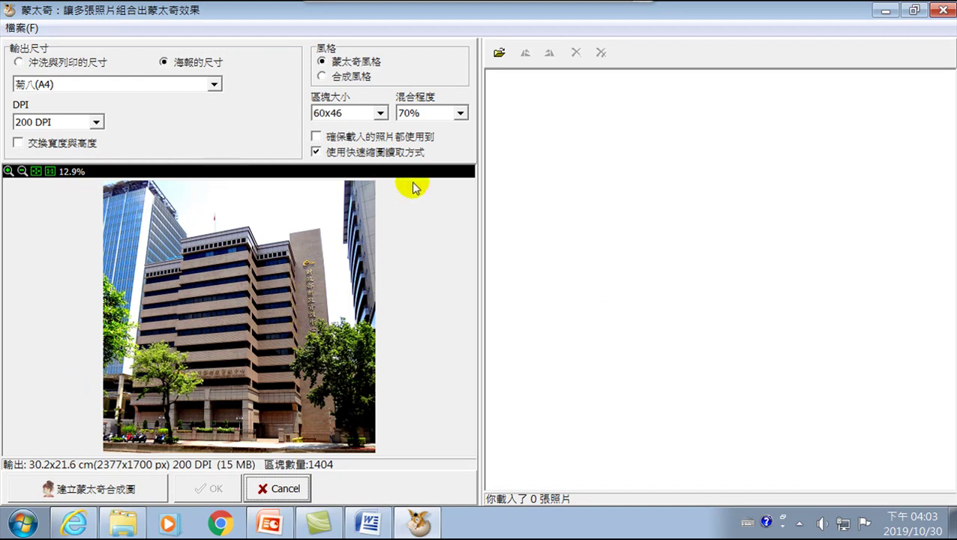
Add all photos in the picture folder as montage source images and build the composite with 60x46 blocks and 70% blending.
click(496, 50)
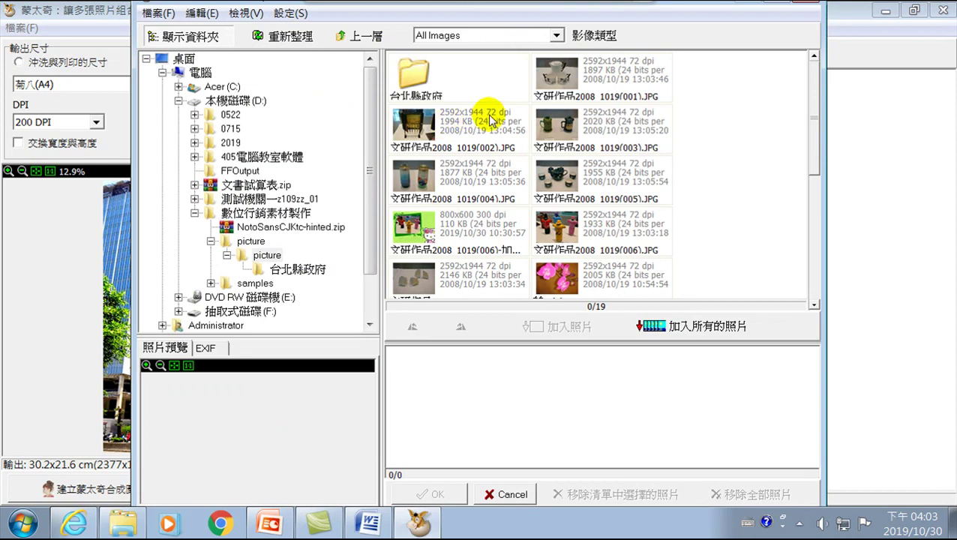
click(563, 94)
scroll(593, 259, down, 2)
scroll(592, 259, down, 2)
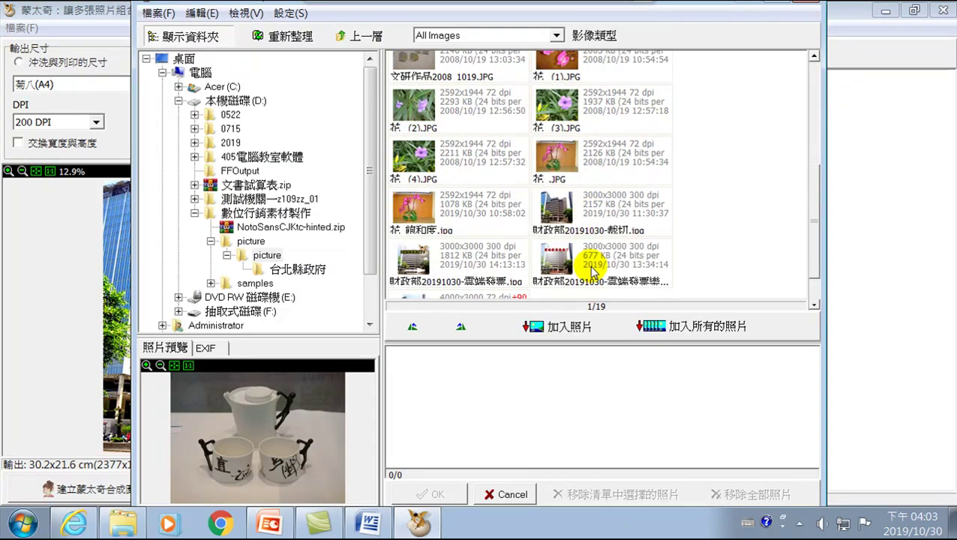
scroll(593, 259, down, 2)
shift+click(525, 279)
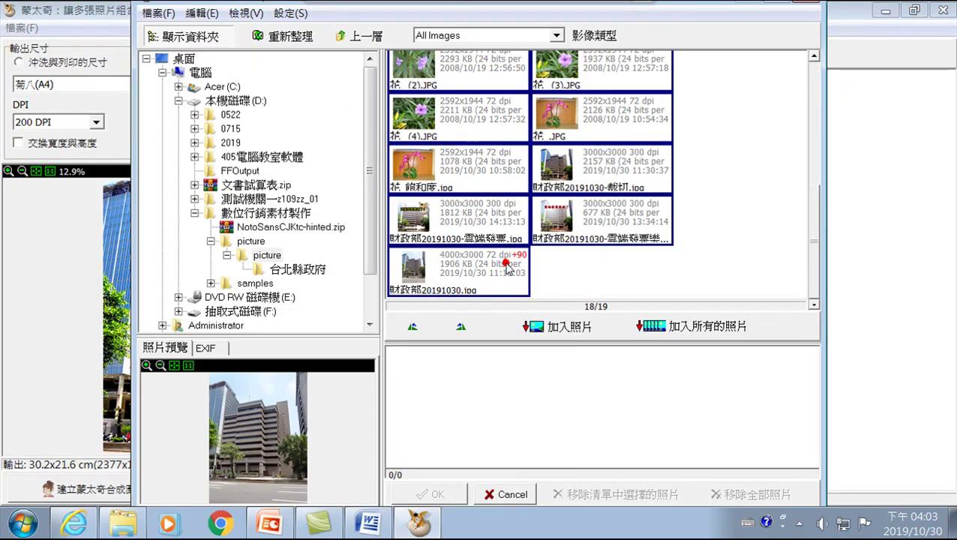
click(567, 328)
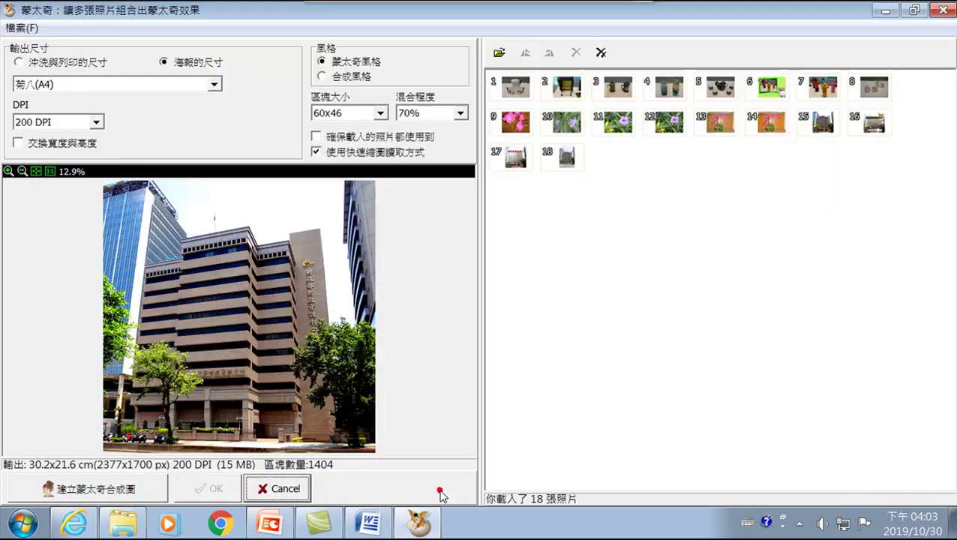
click(441, 494)
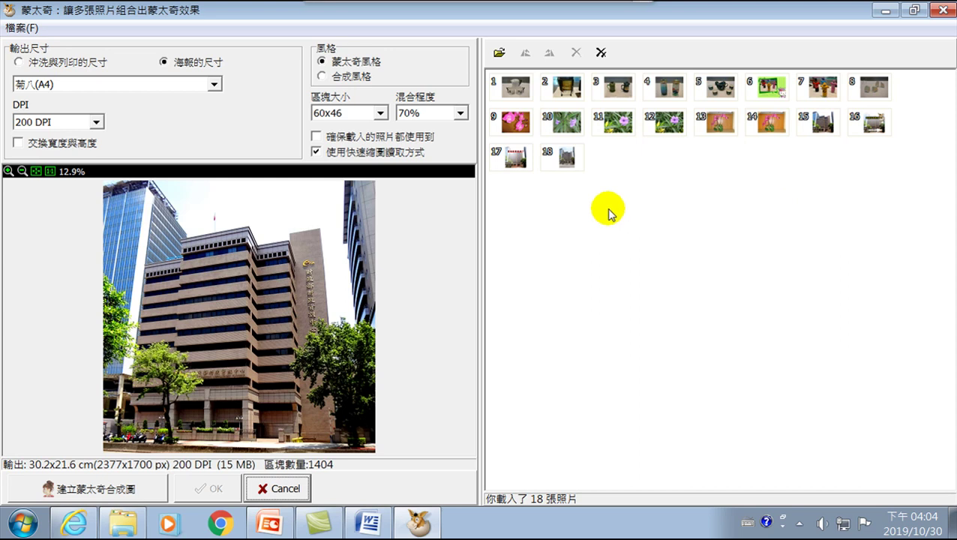
click(108, 491)
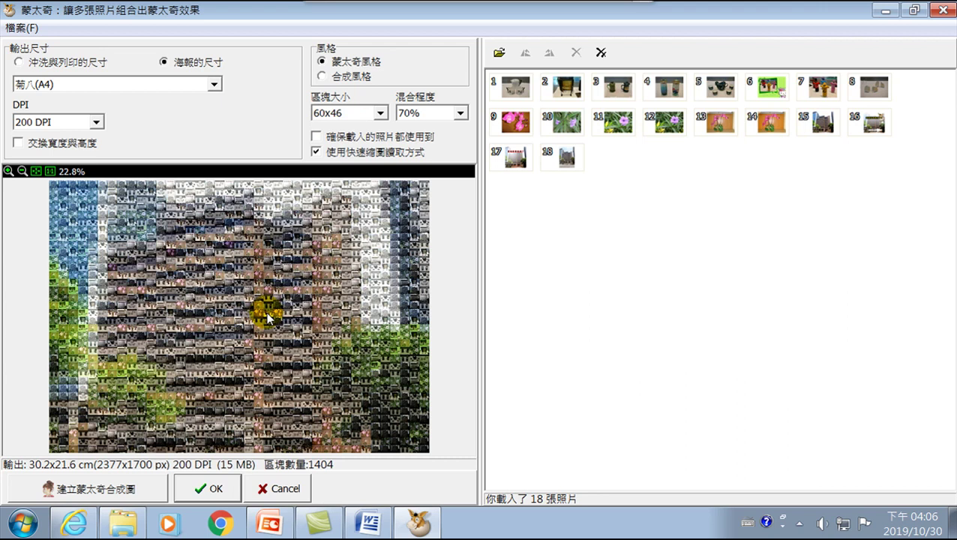
Set the montage block size to 100x76 with a 70% blending level and rebuild the composite.
click(377, 110)
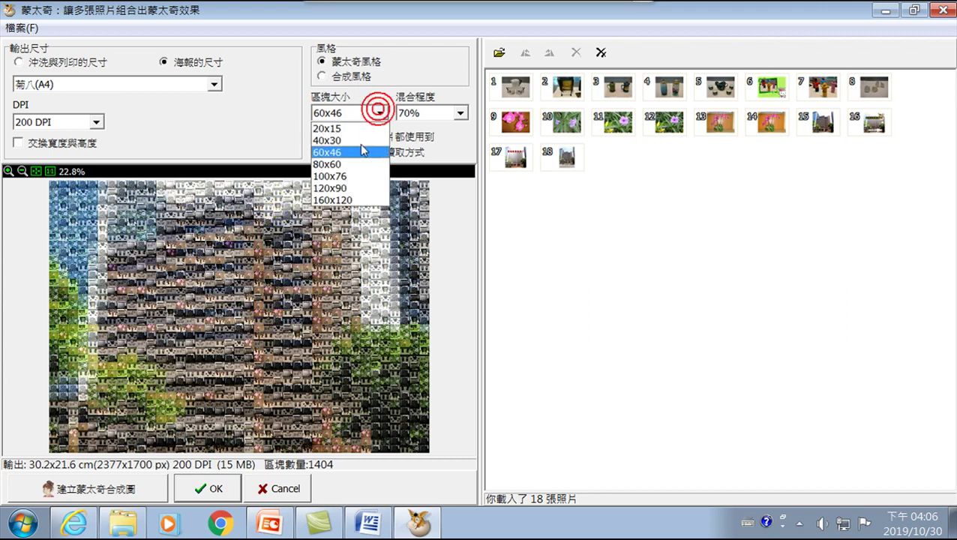
click(330, 177)
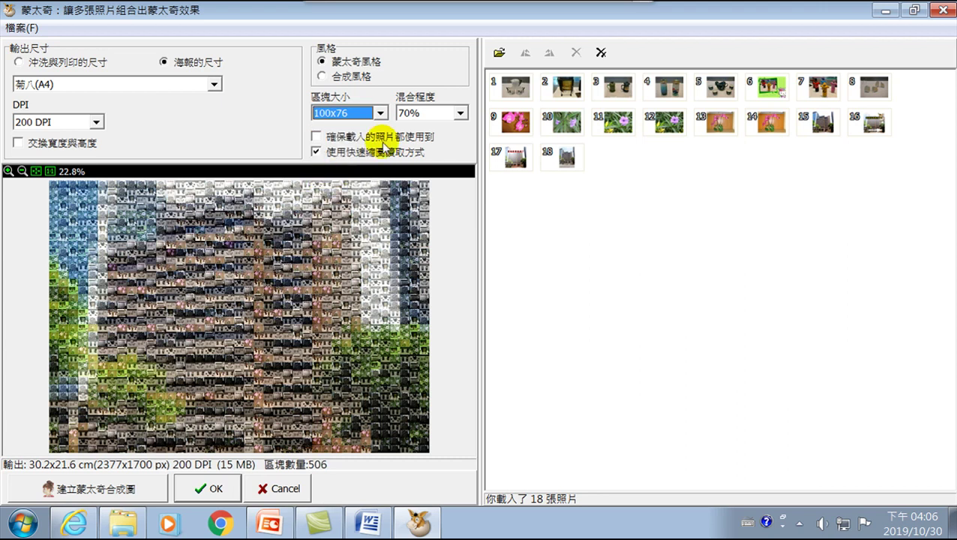
click(460, 112)
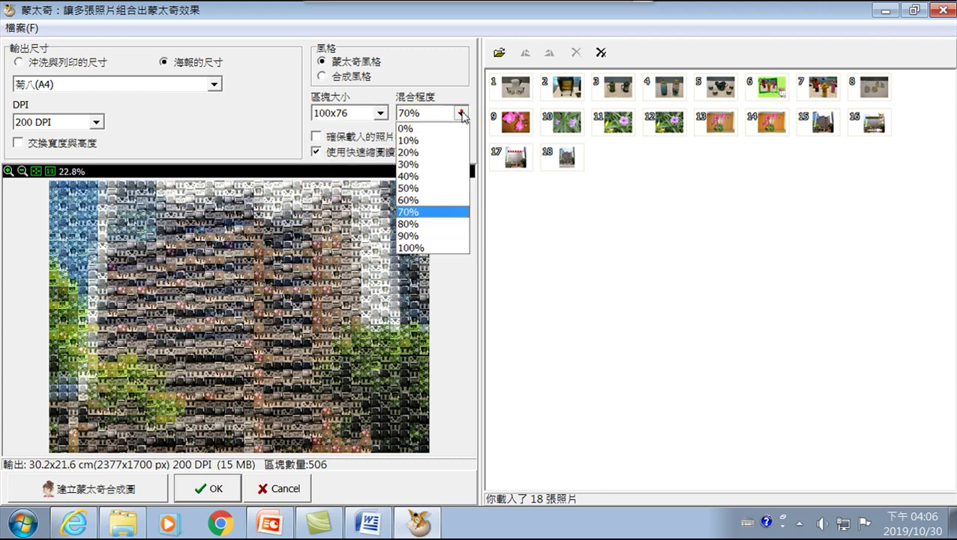
click(425, 211)
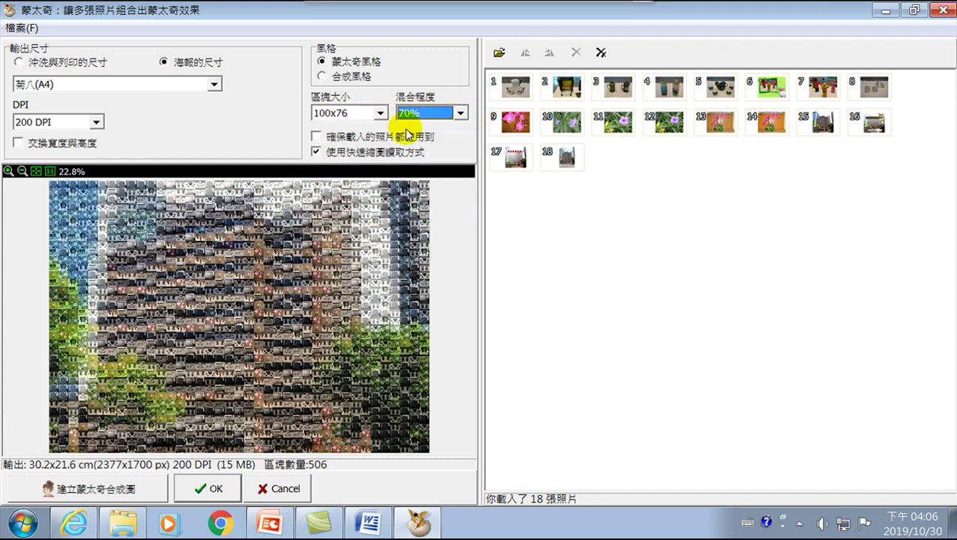
click(122, 496)
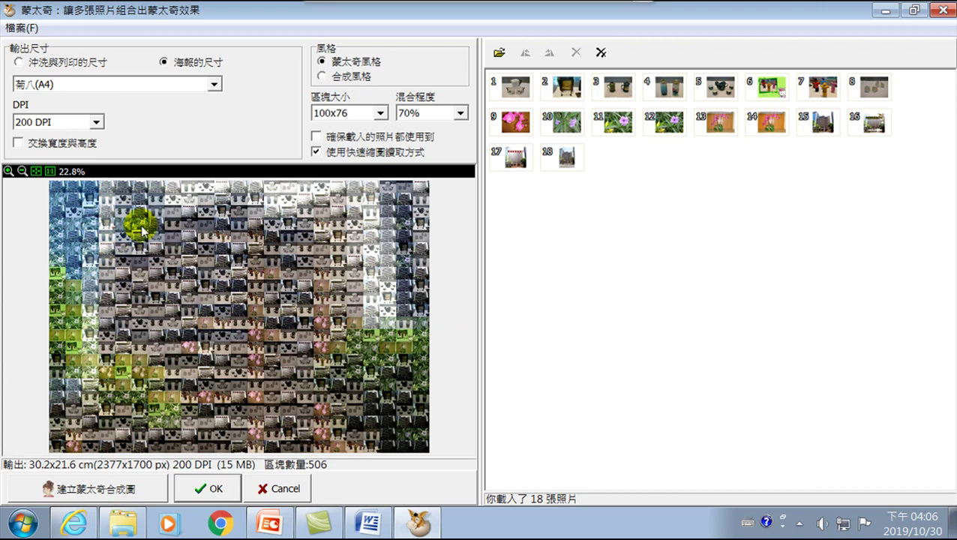
drag(257, 413, 225, 231)
drag(536, 141, 154, 381)
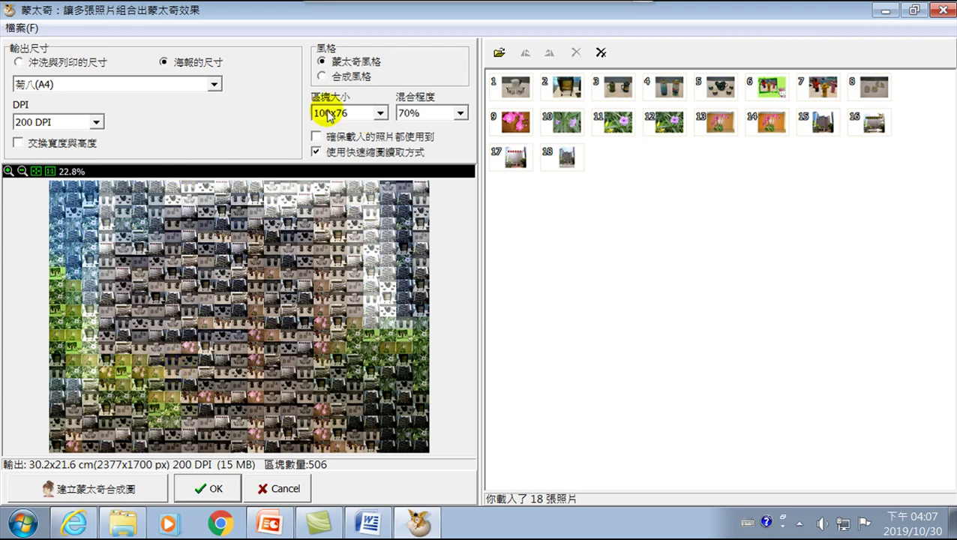
Set the montage block size to 40x30, rebuild the composite and accept it into the editor.
click(380, 113)
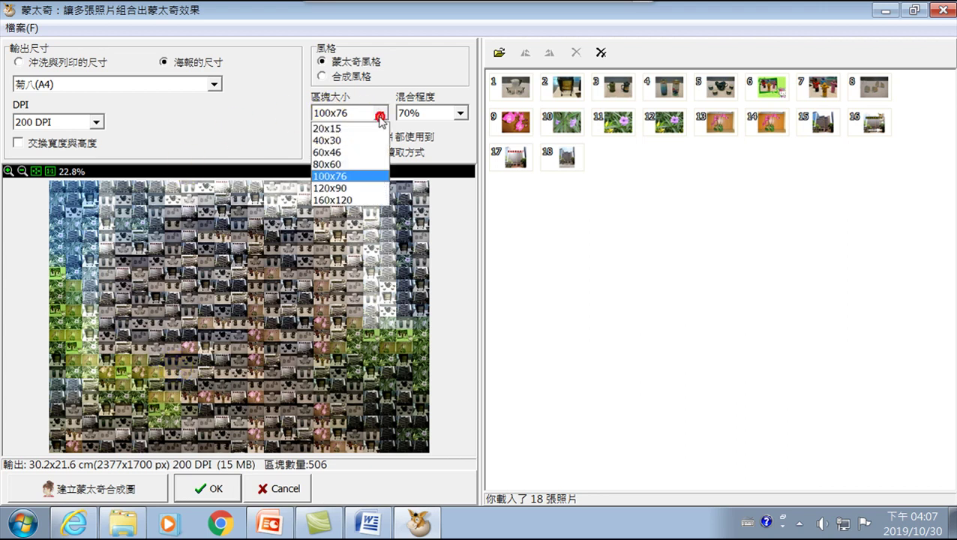
click(335, 129)
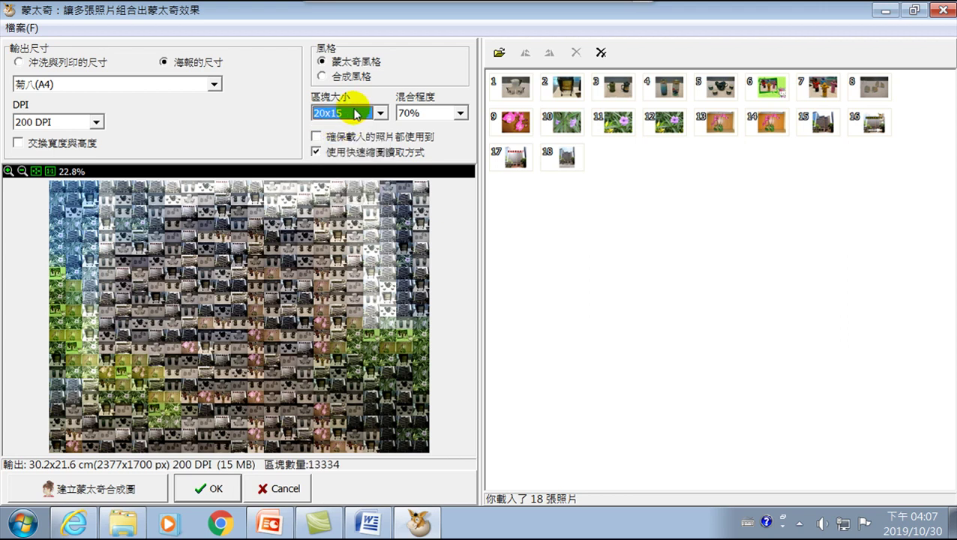
click(354, 109)
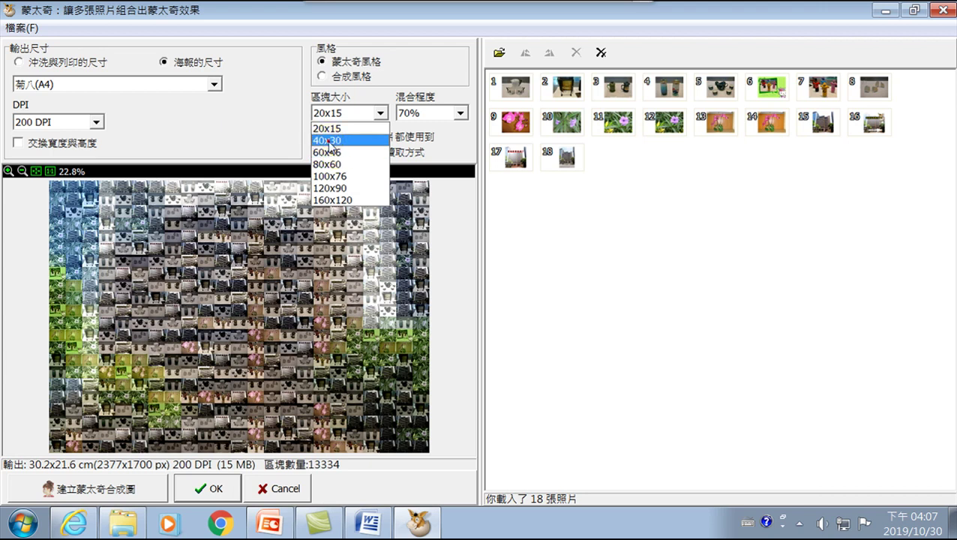
click(334, 140)
click(111, 489)
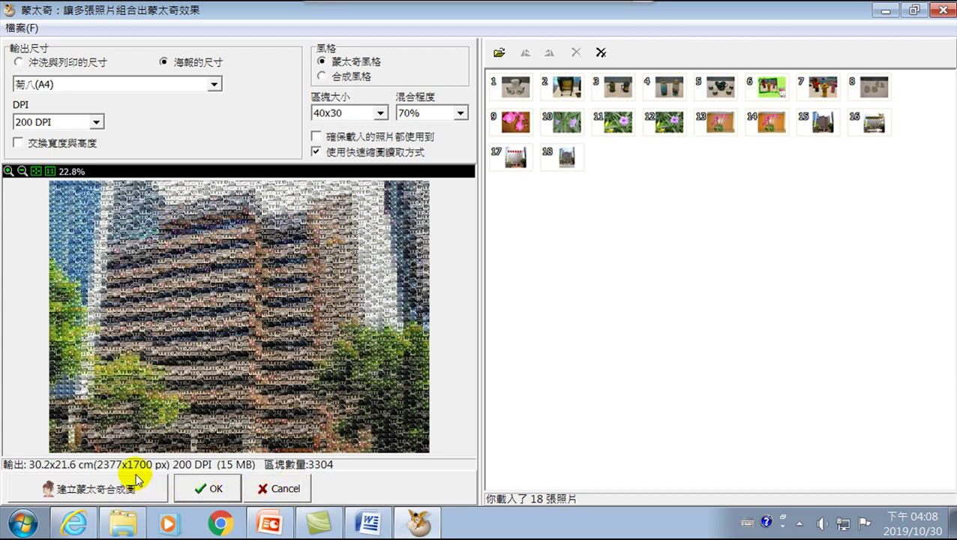
click(211, 493)
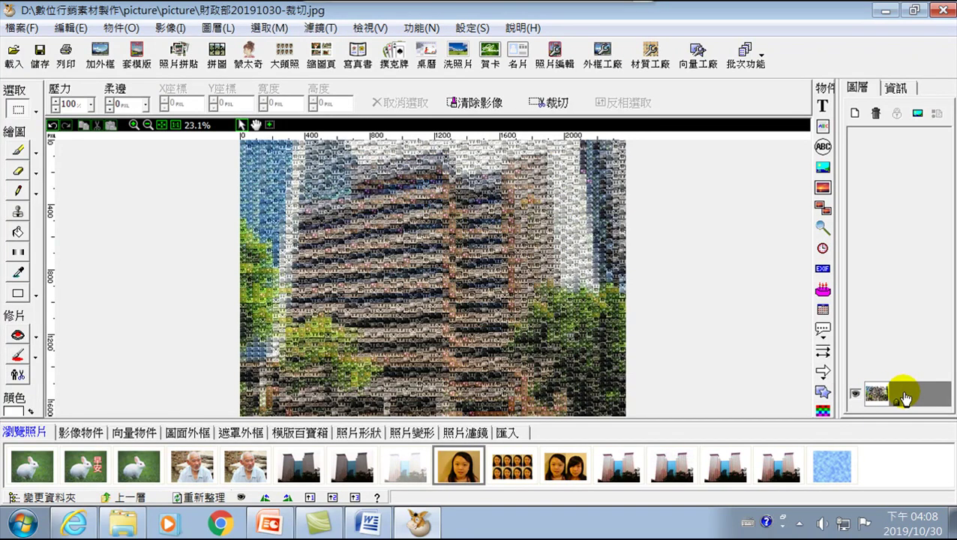
Save the montage in the picture folder as a JPEG named 財政部20191030-蒙太奇 and dismiss the save message.
click(21, 27)
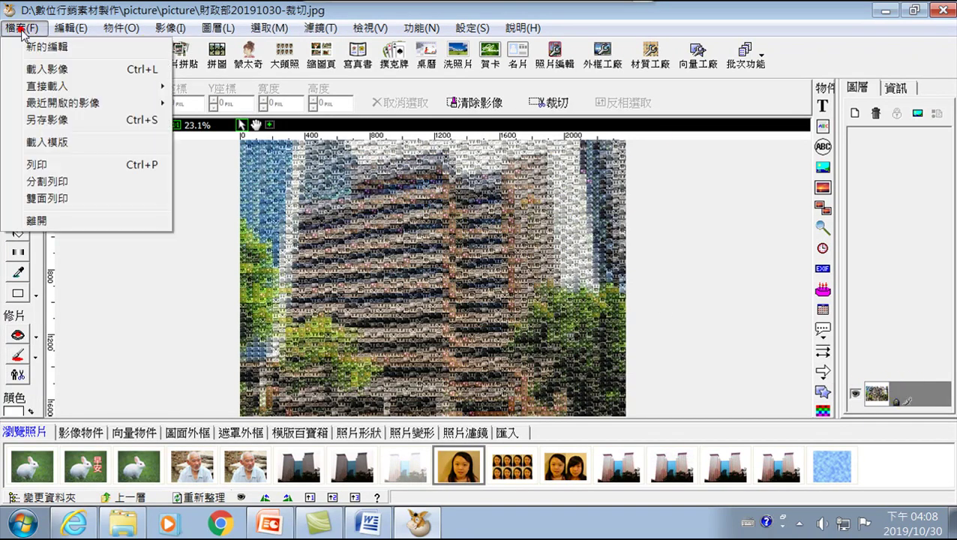
click(54, 122)
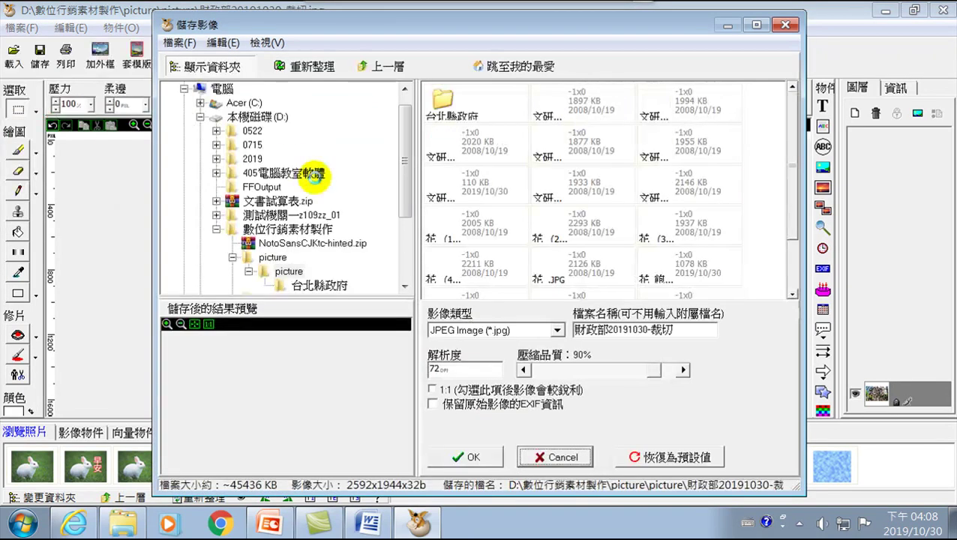
click(508, 332)
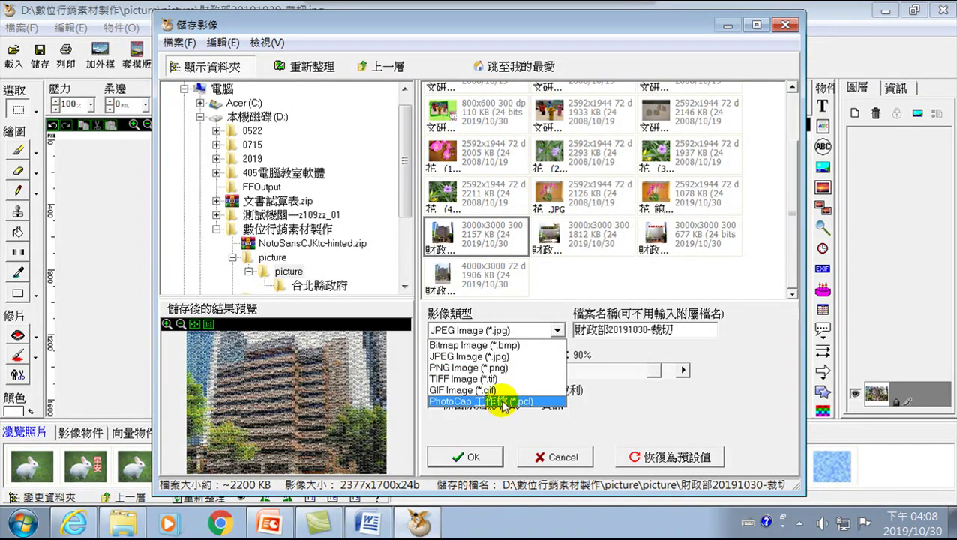
click(695, 331)
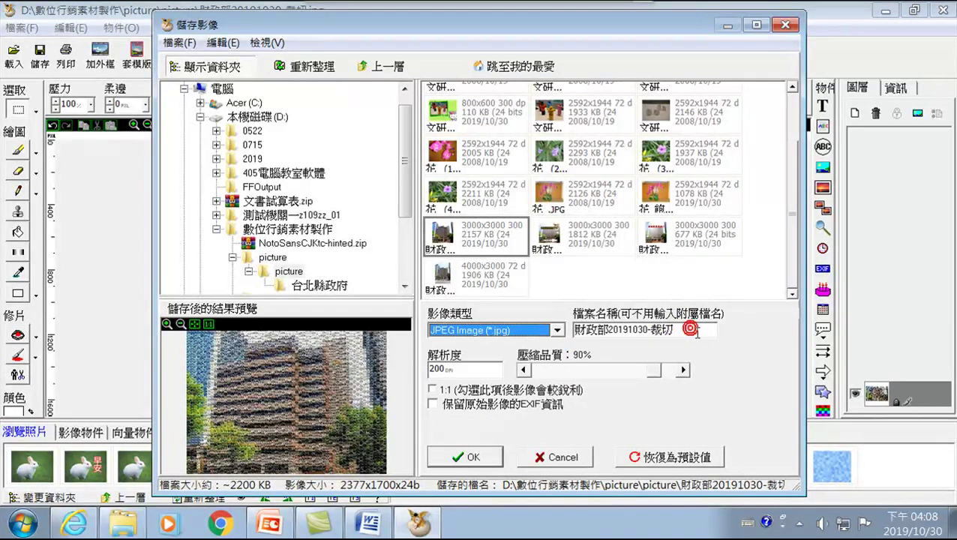
drag(673, 330, 649, 330)
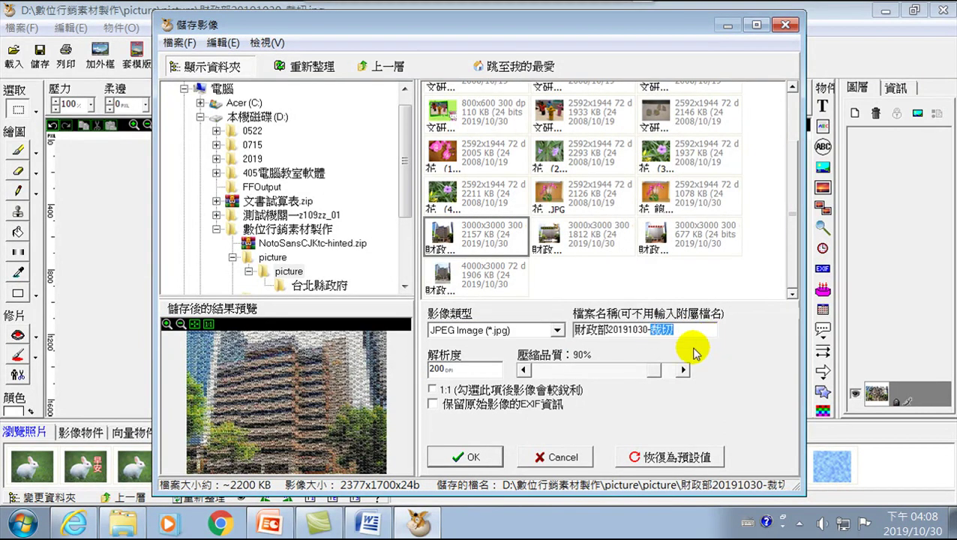
text(t)
key(ctrl+space)
text(蒙太奇)
key(ctrl+space)
click(465, 456)
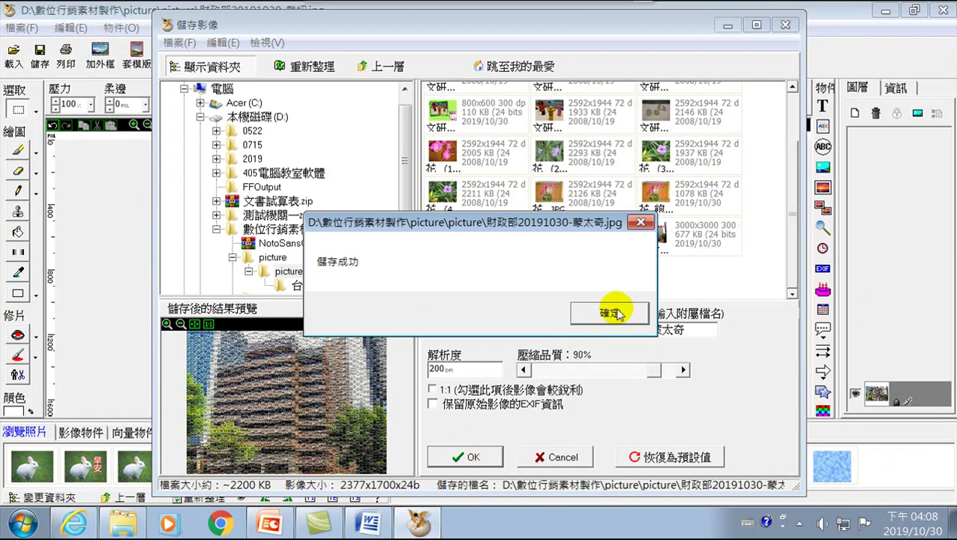
click(612, 313)
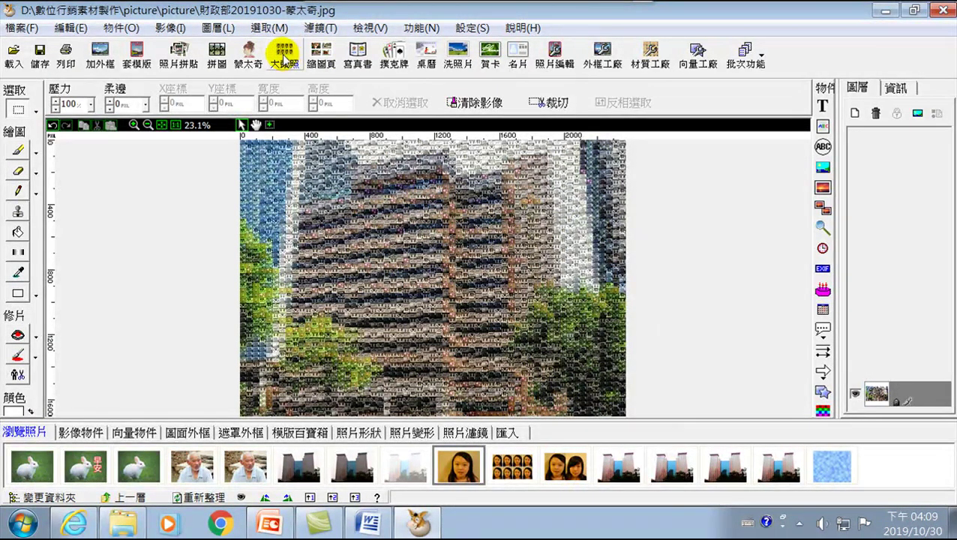
Start a new ID-photo (大頭照) sheet from the one-person 1-inch template $$Standard4X6_1Inch(1).pbt.
click(283, 54)
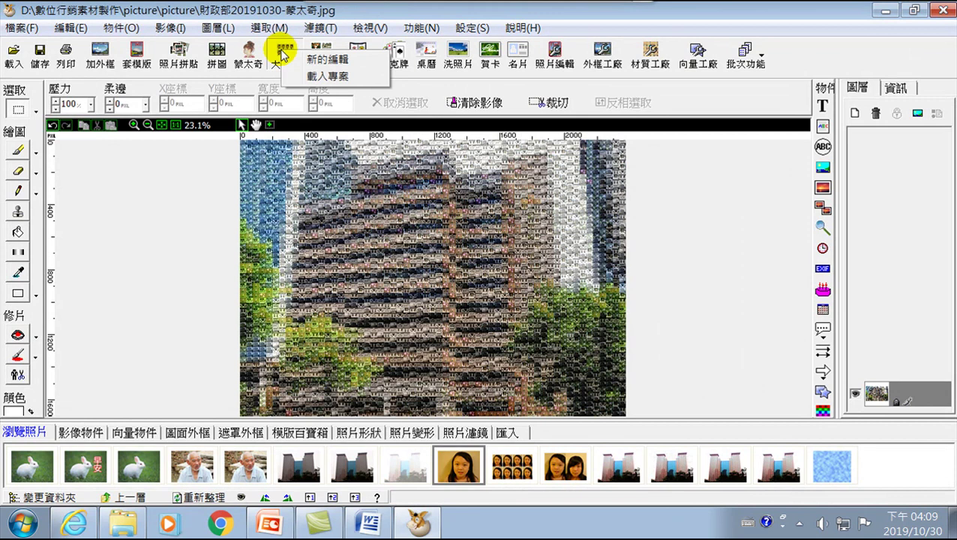
click(339, 63)
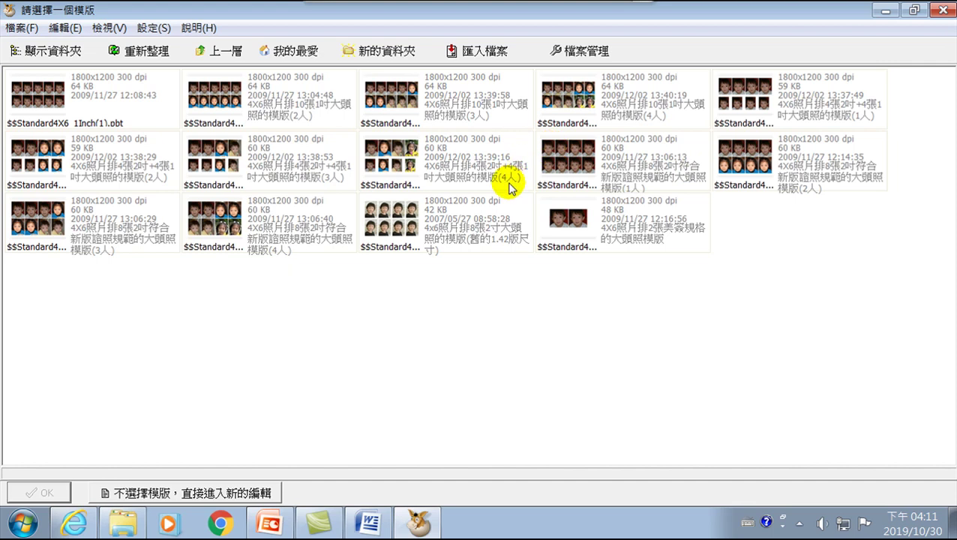
click(107, 94)
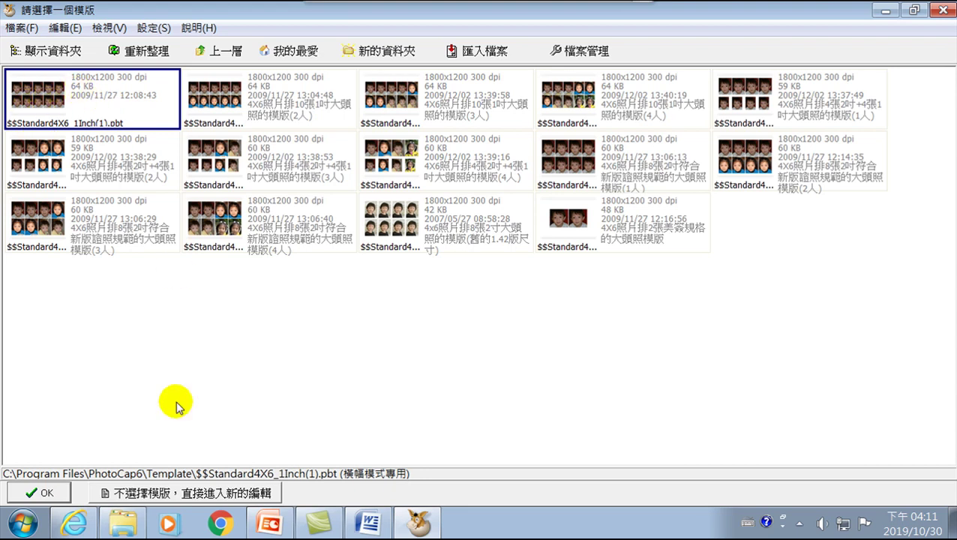
click(52, 491)
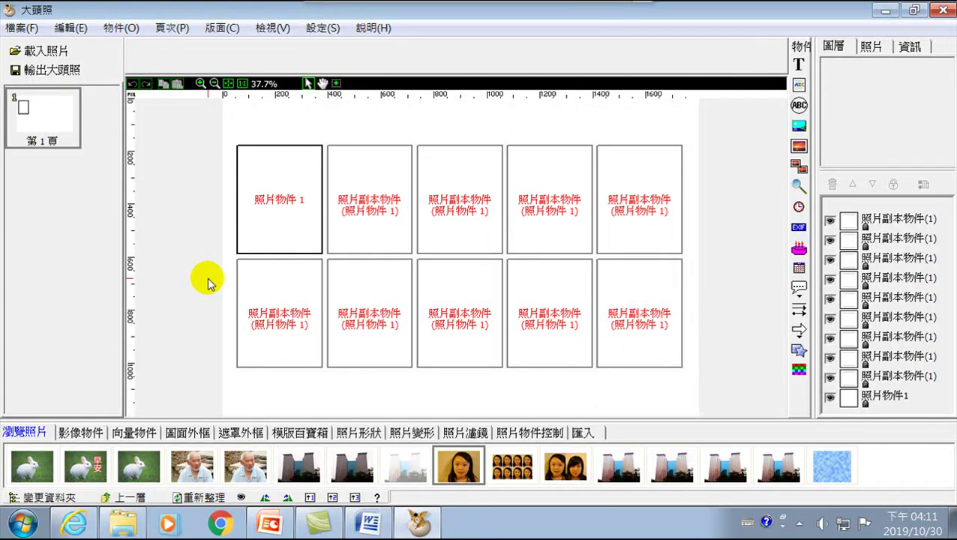
Load the girl's portrait photo from the inner samples folder into the ID-photo sheet.
click(43, 53)
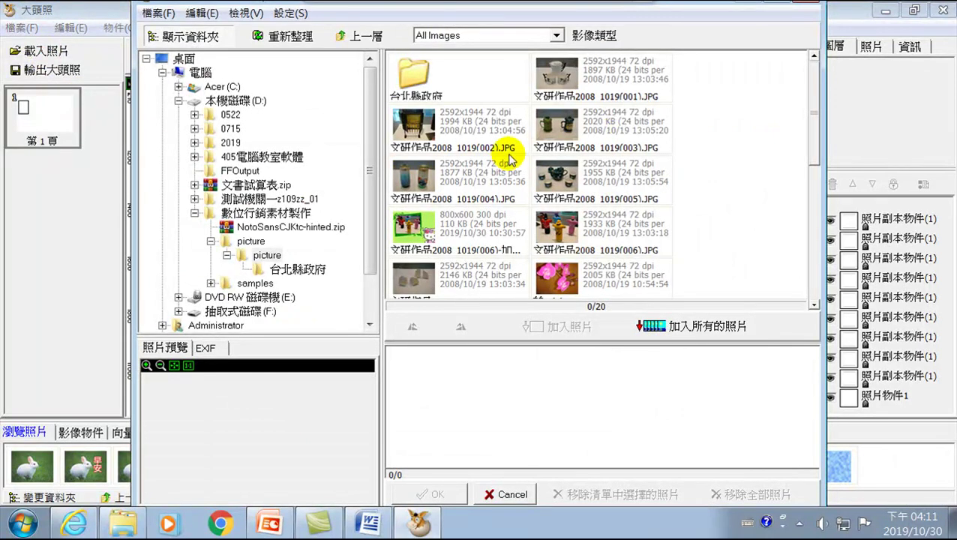
click(488, 132)
scroll(492, 180, down, 1)
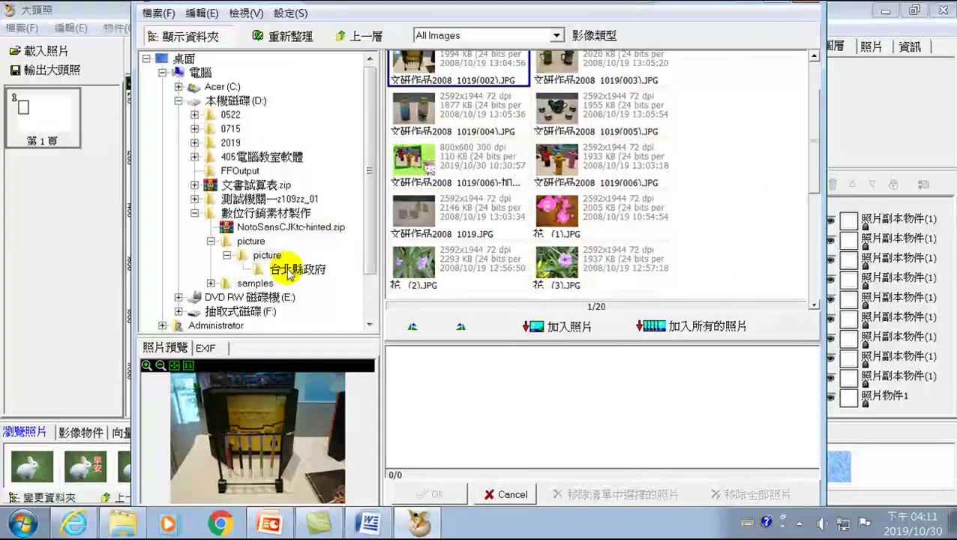
click(251, 284)
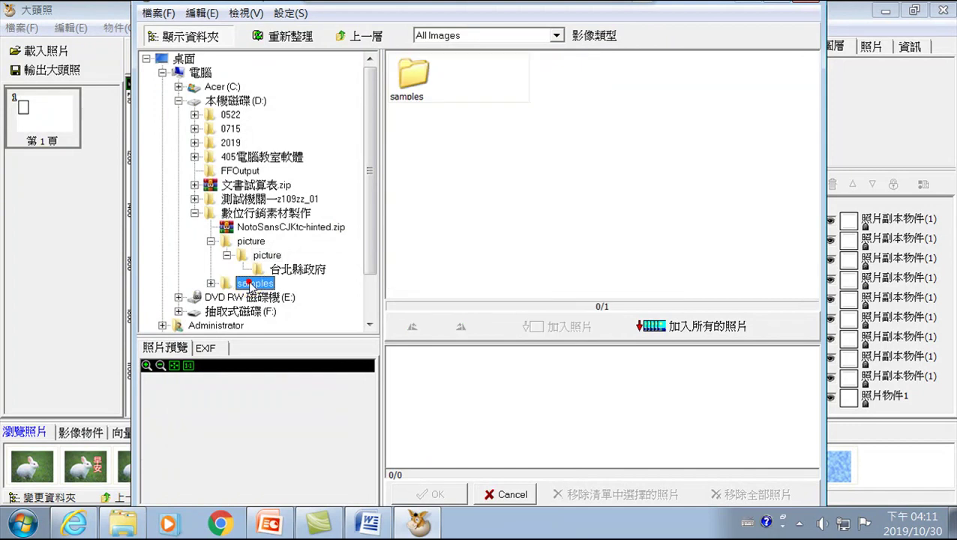
double_click(242, 286)
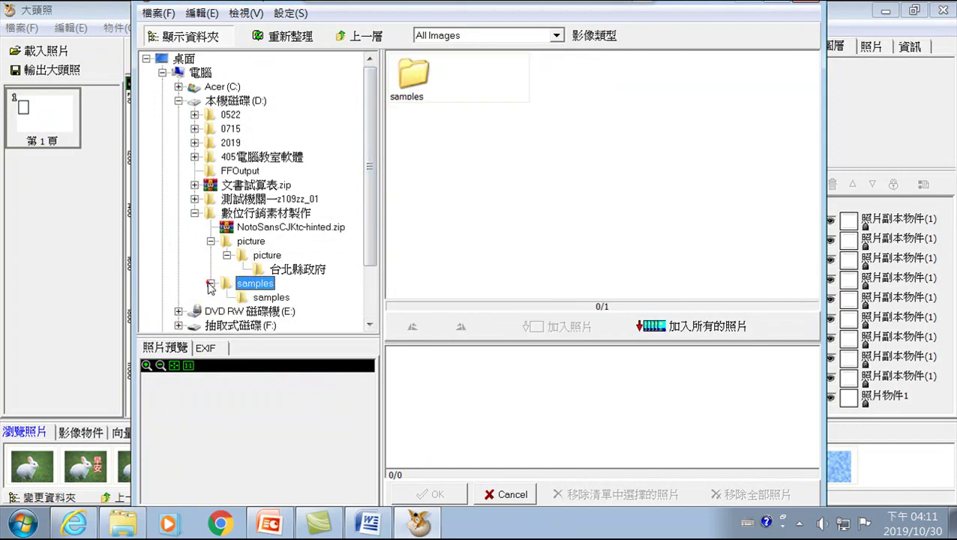
scroll(241, 283, down, 2)
click(270, 228)
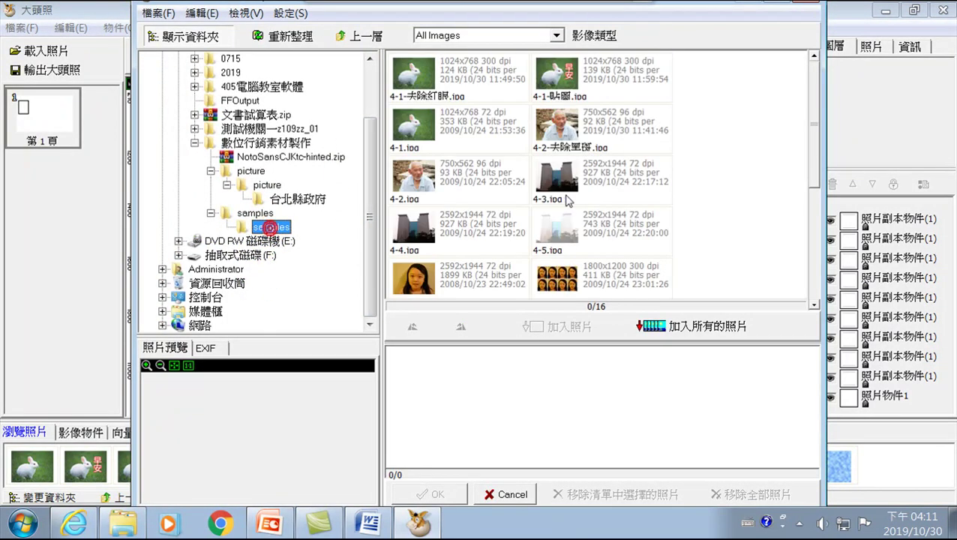
click(483, 276)
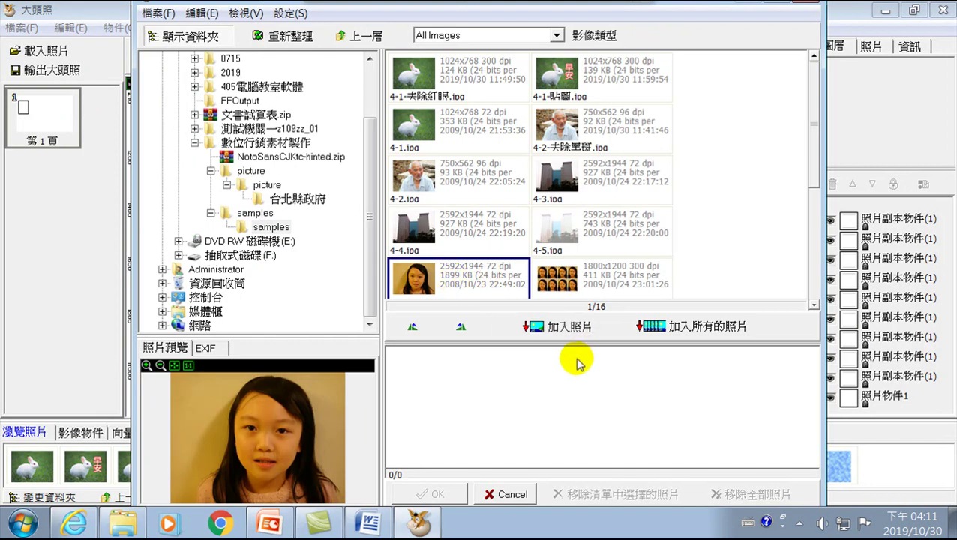
click(577, 326)
click(437, 495)
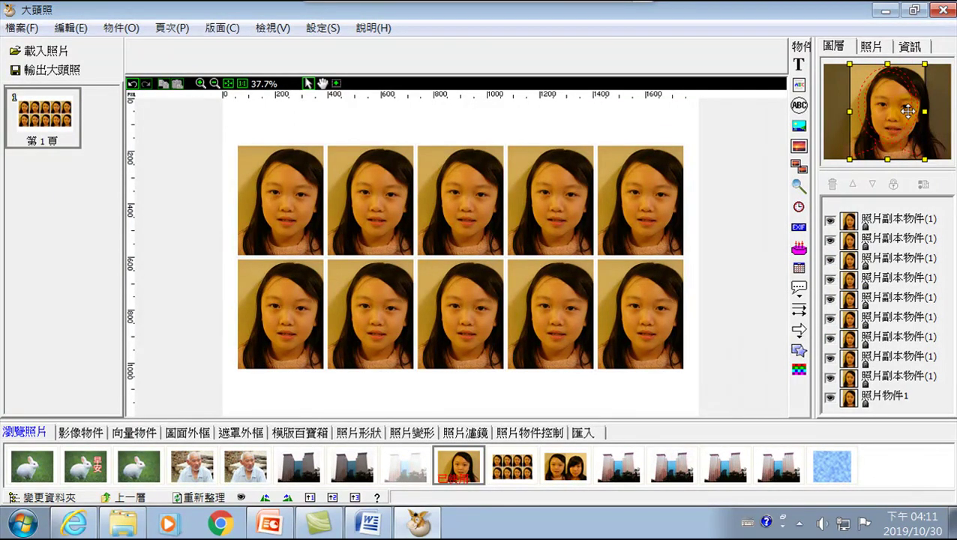
Reposition the crop frame over the portrait so the girl's face sits centred in the ID photos.
drag(891, 106, 902, 112)
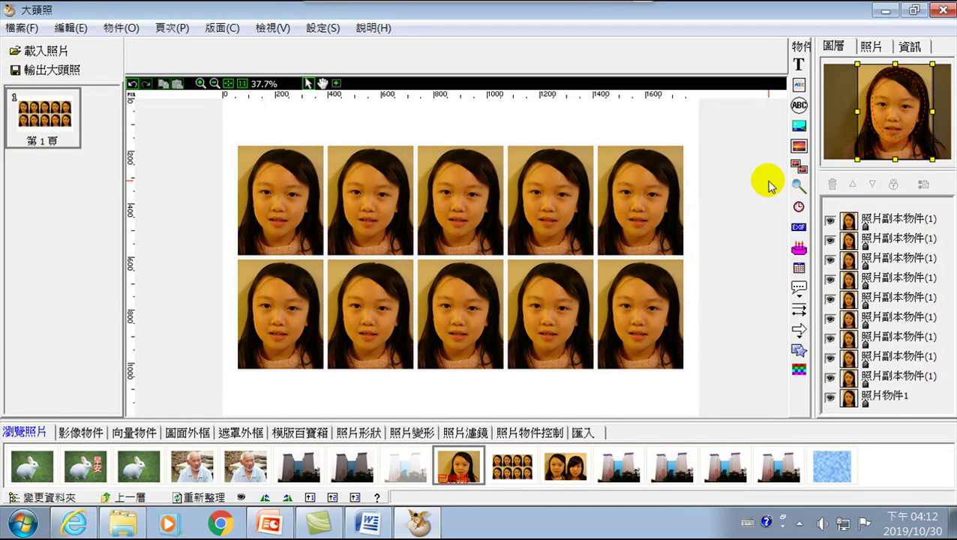
drag(895, 120, 894, 125)
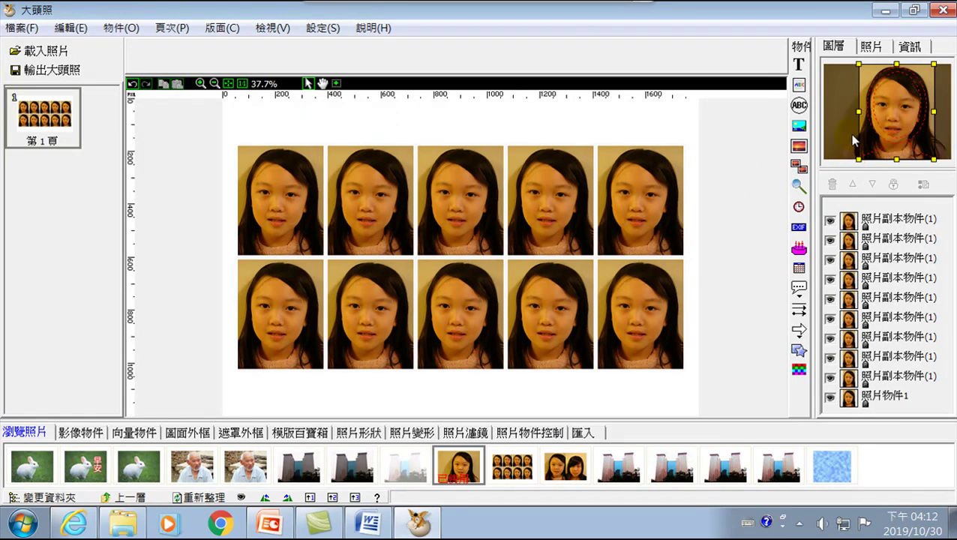
click(797, 131)
click(948, 130)
click(934, 65)
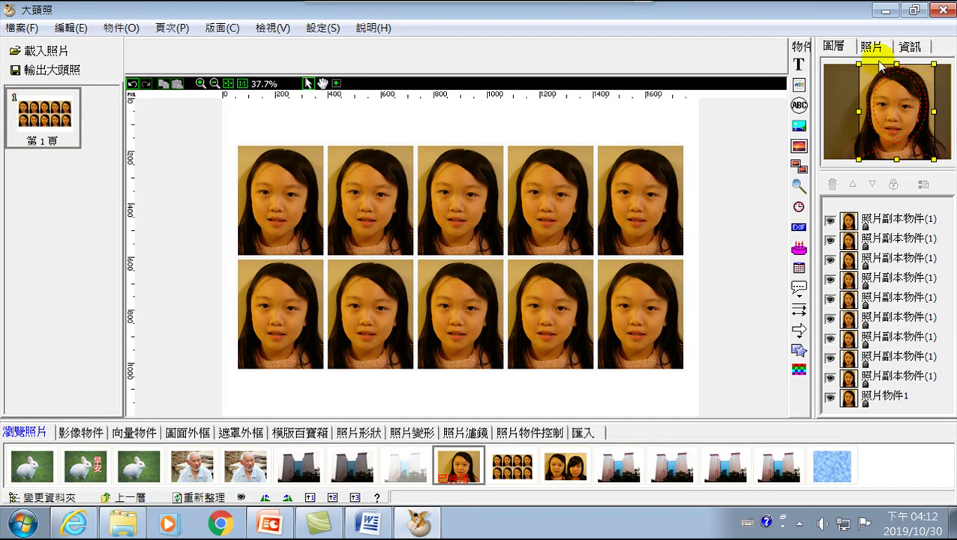
Shrink the portrait's crop frame for a closer face, enlarge it back to the full photo height and recentre it on the face.
drag(935, 64, 929, 73)
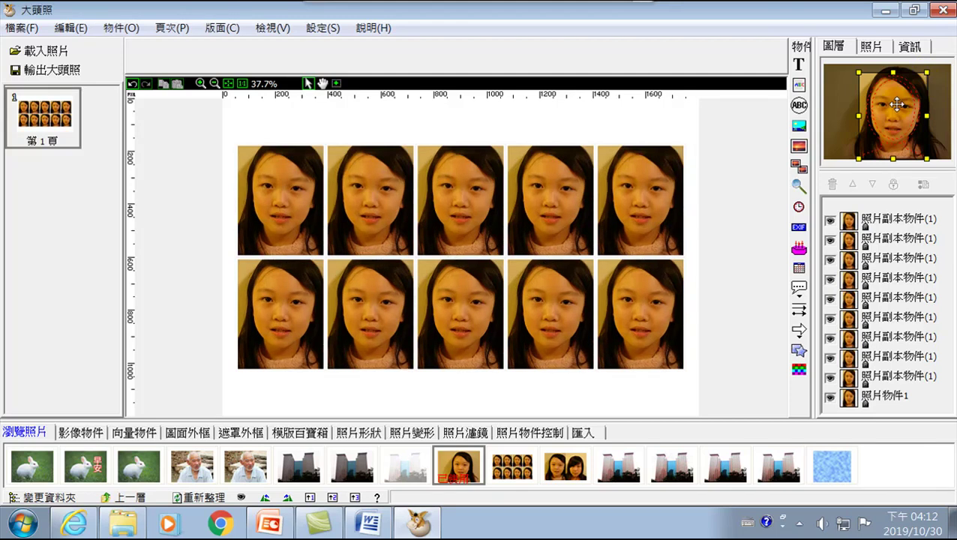
drag(907, 96, 914, 91)
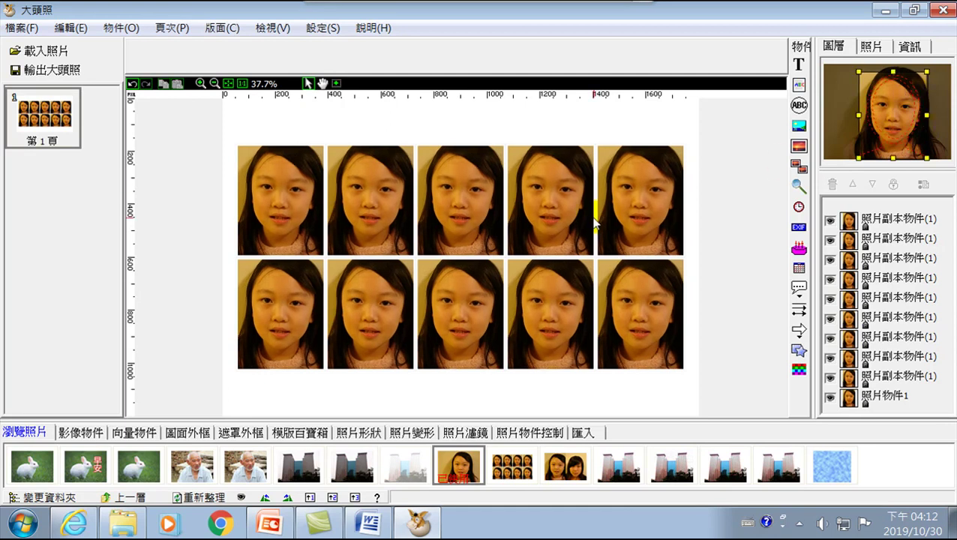
drag(927, 73, 933, 63)
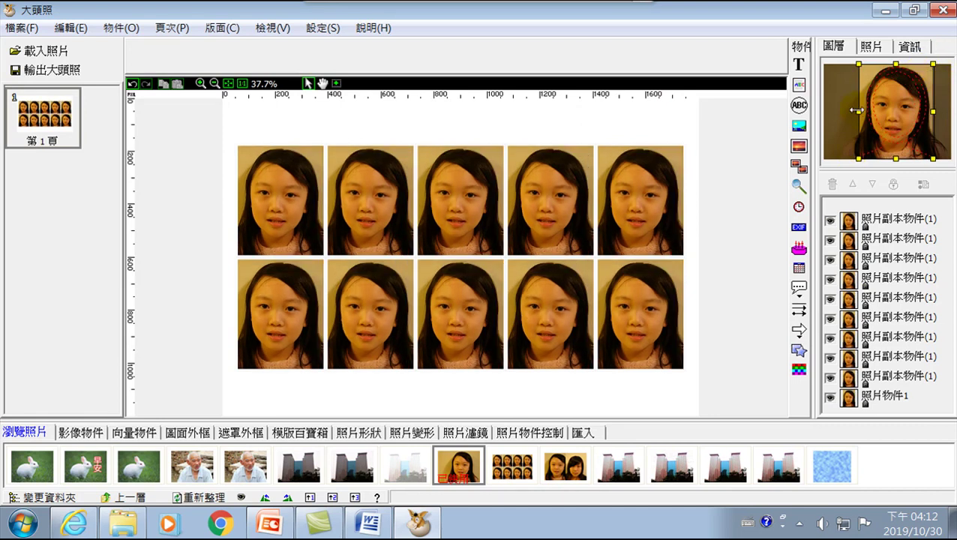
drag(859, 111, 904, 107)
click(903, 107)
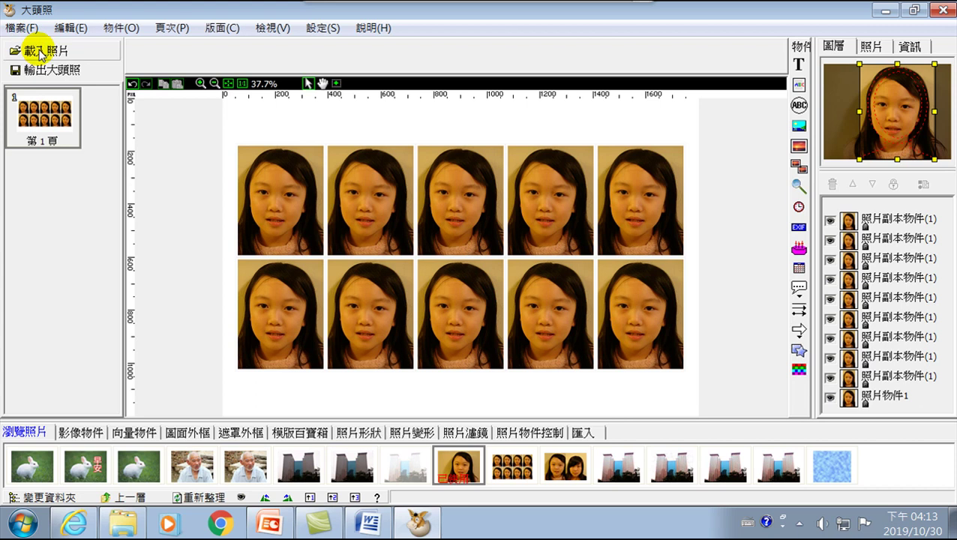
Export the ID-photo sheet as JPEG P01.jpg at 95 quality to c:\photos, overwriting the existing file.
click(55, 73)
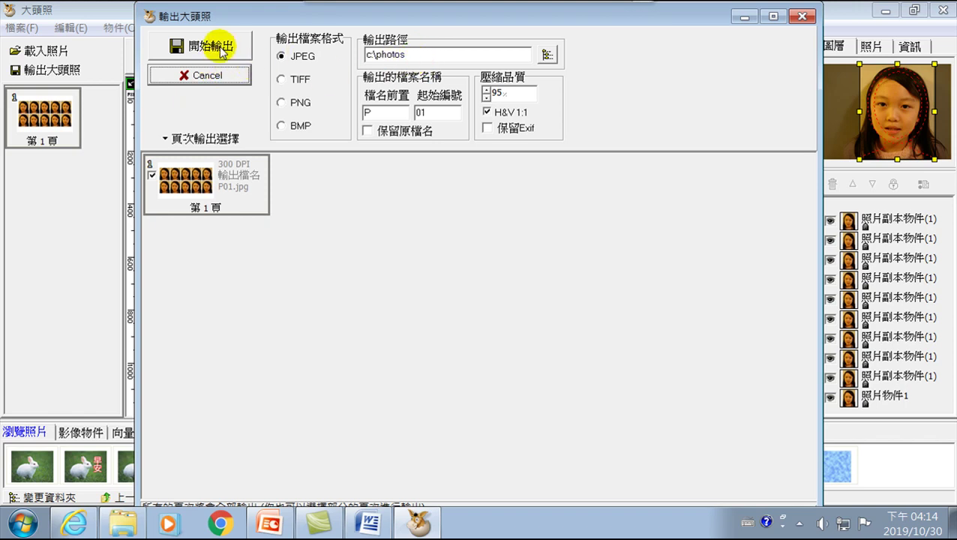
click(213, 47)
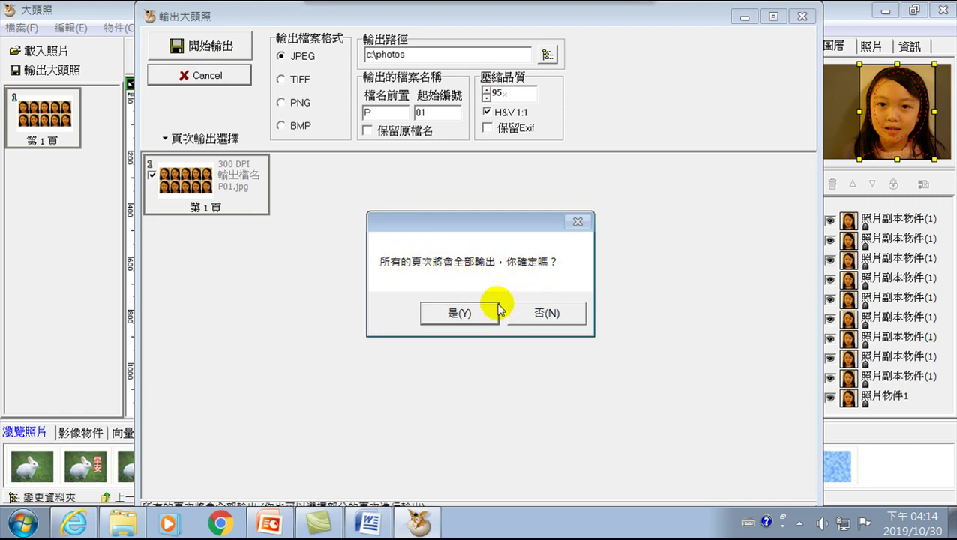
click(474, 315)
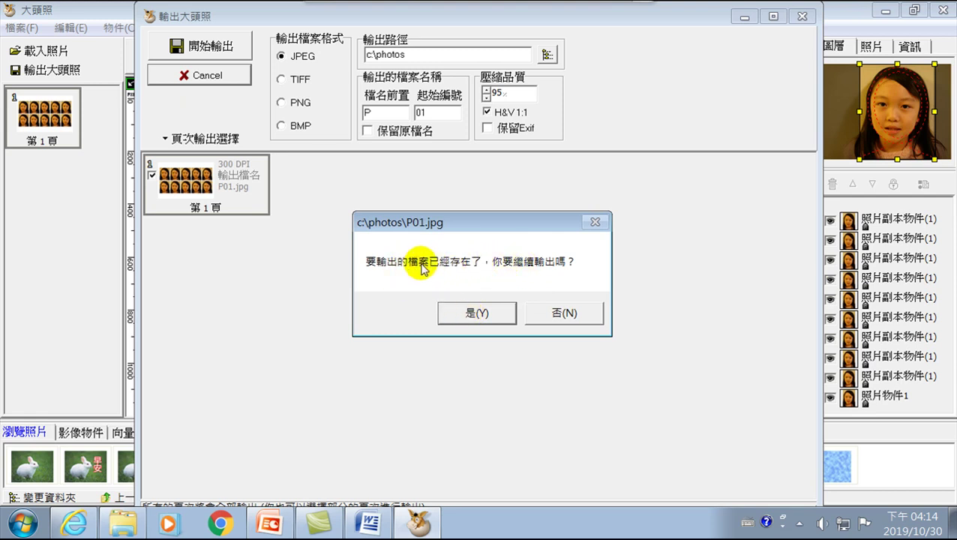
click(479, 314)
click(480, 314)
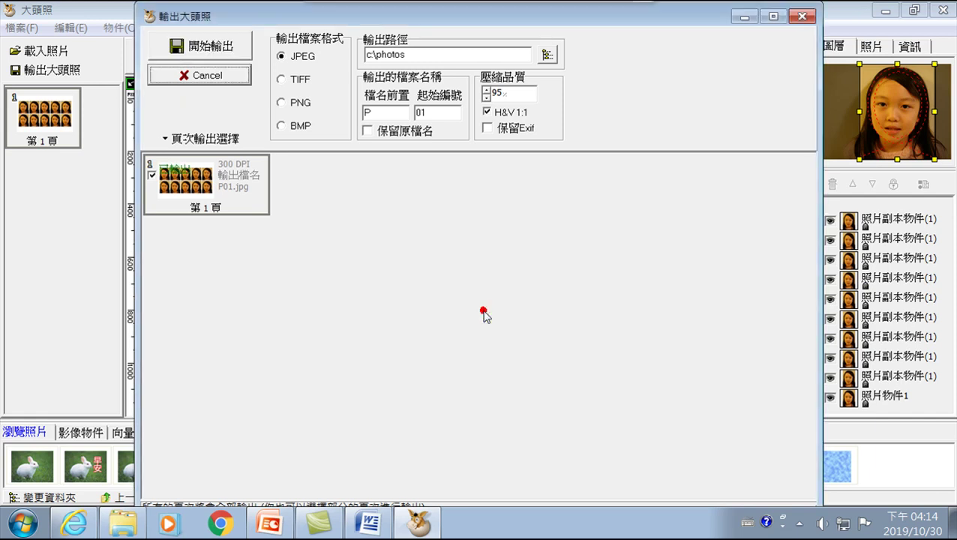
Switch to Windows Explorer, check the exported P01.jpg in the photos folder and return to PhotoCap.
click(126, 525)
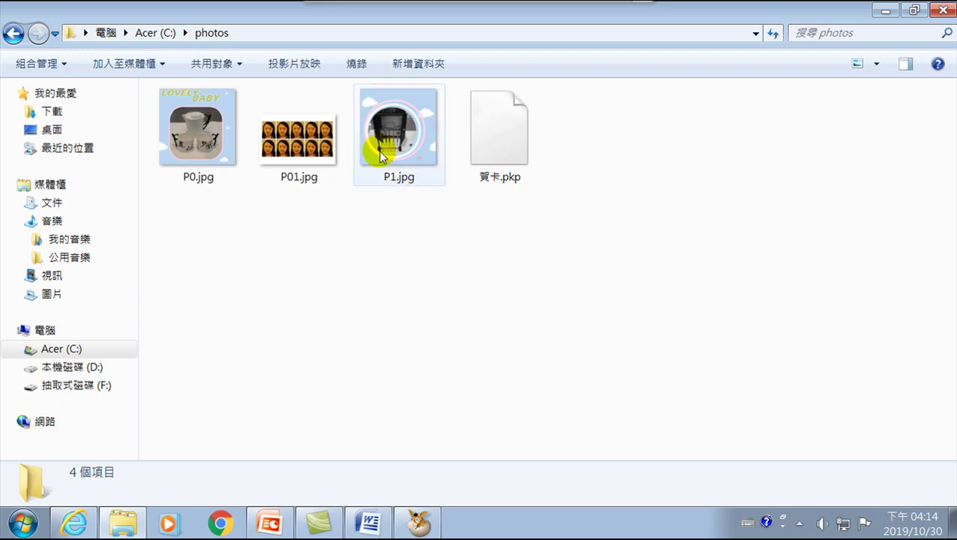
mouse_move(291, 163)
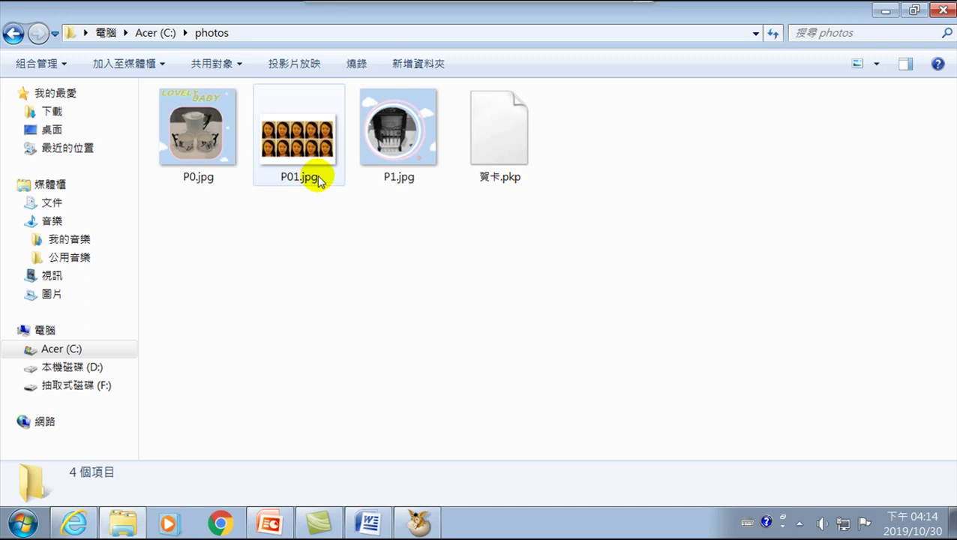
click(307, 144)
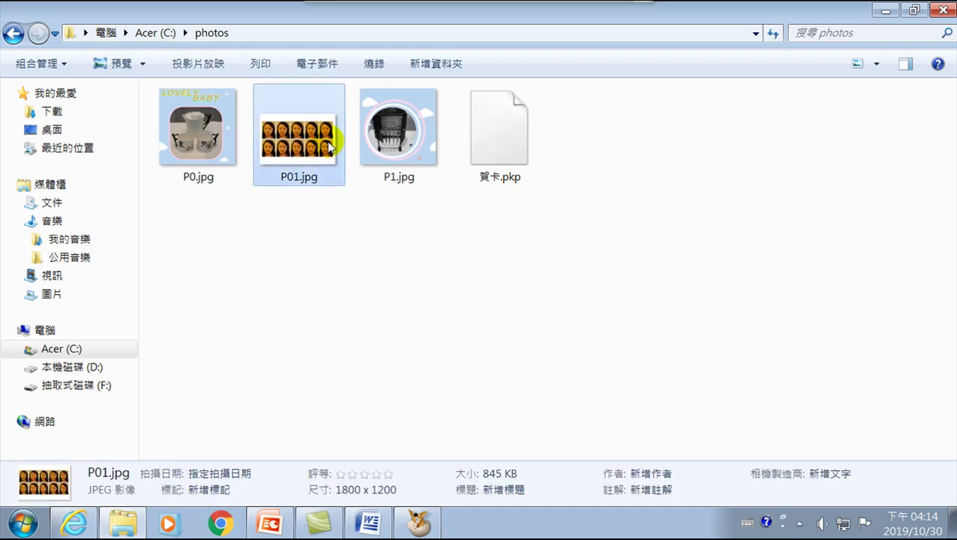
click(299, 133)
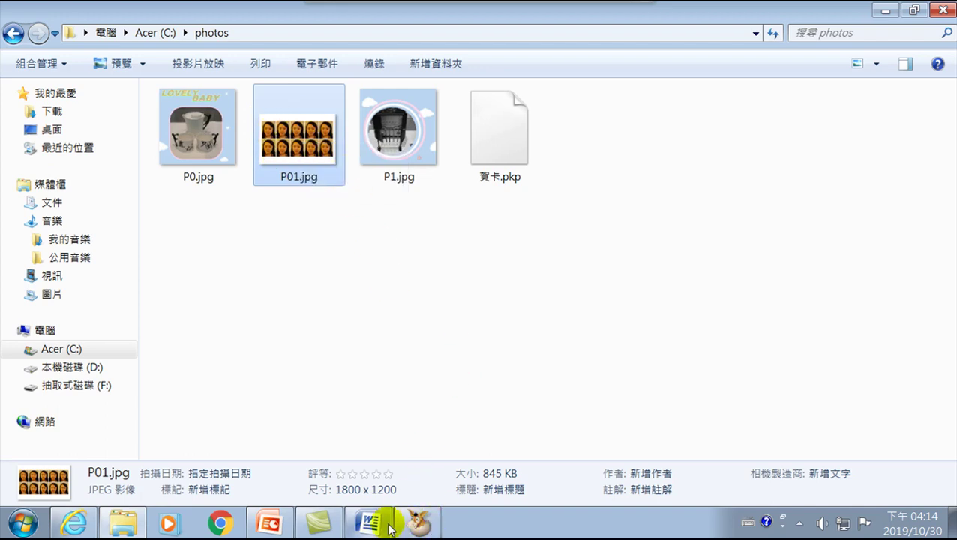
click(419, 522)
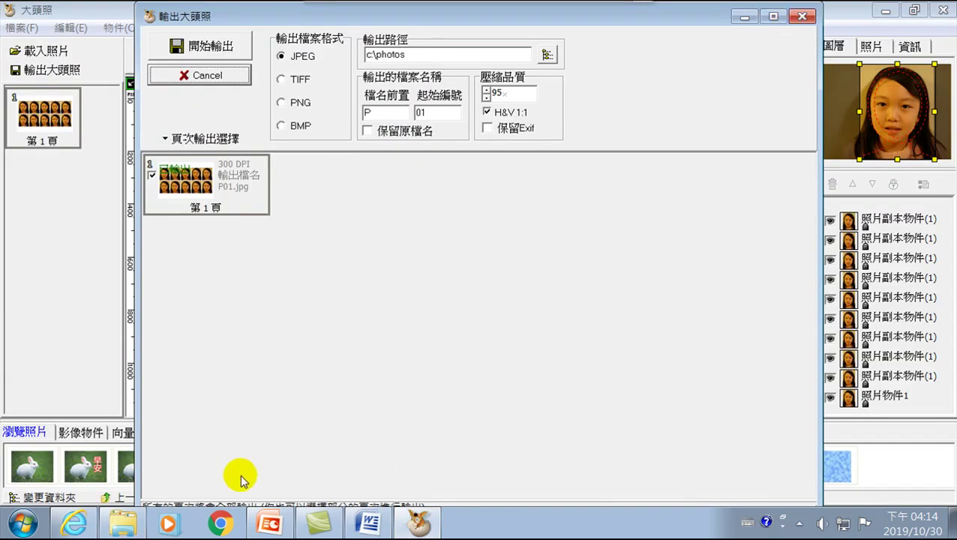
Close the export window and the ID-photo editor to get back to the main editor.
click(771, 15)
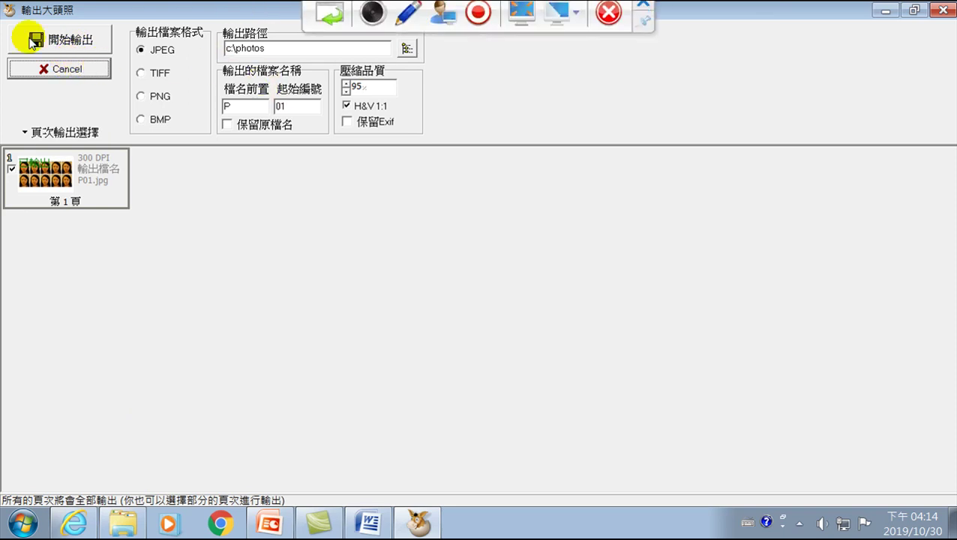
click(939, 9)
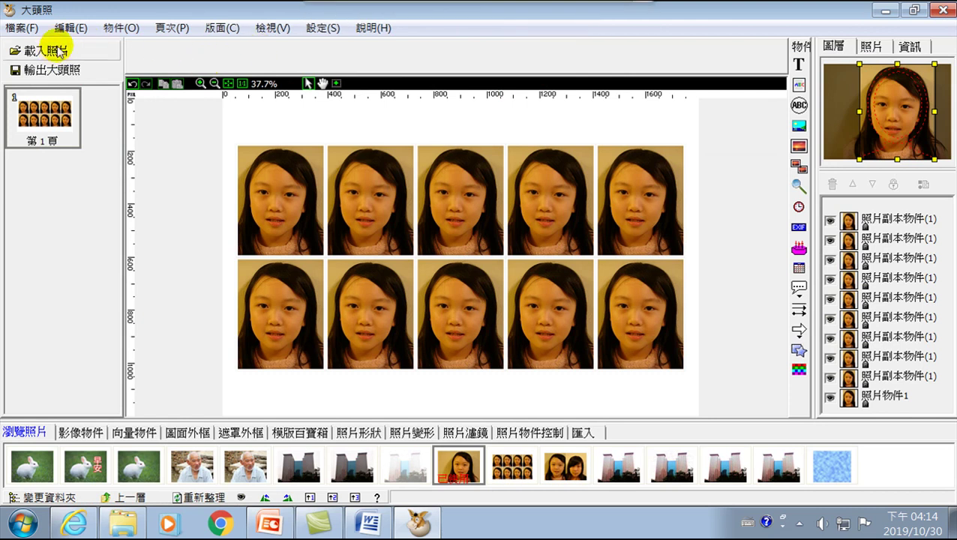
click(942, 9)
click(497, 315)
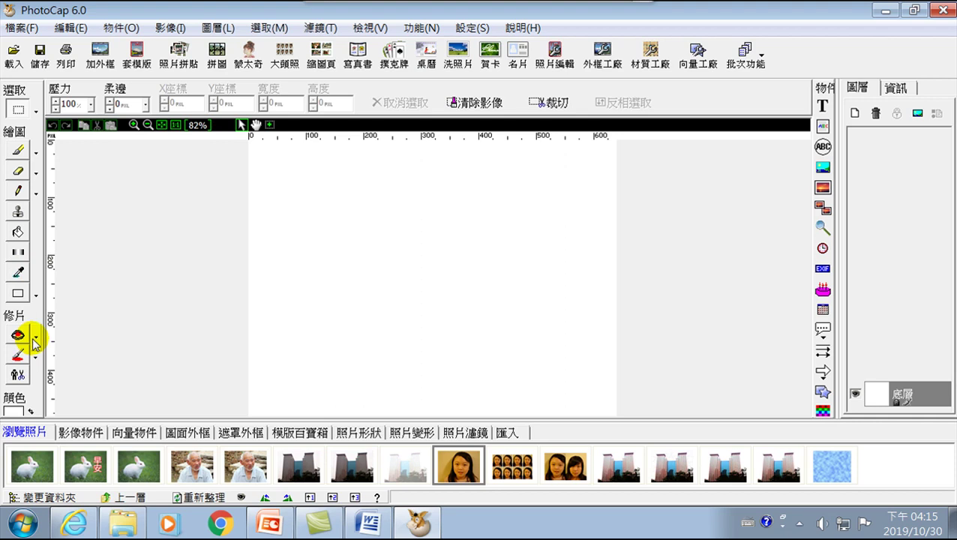
click(167, 28)
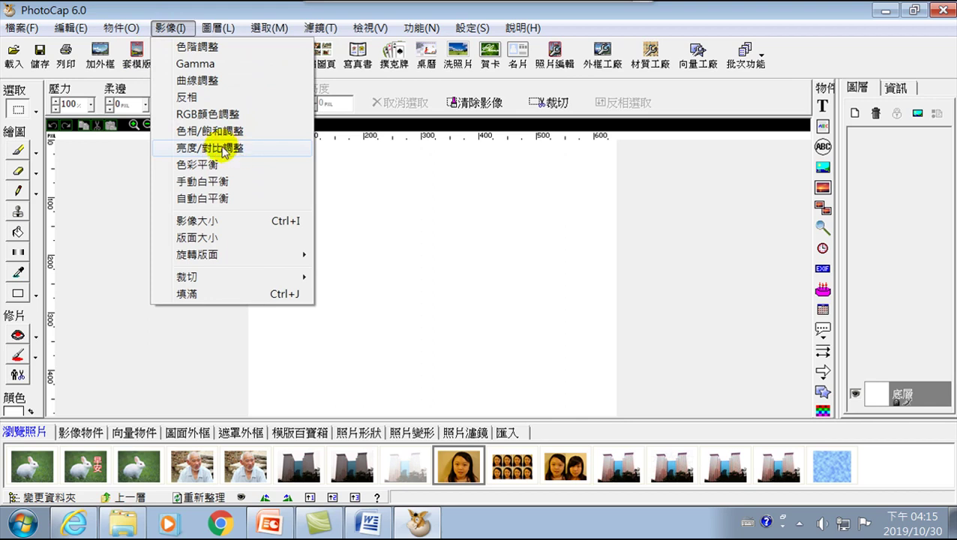
mouse_move(201, 280)
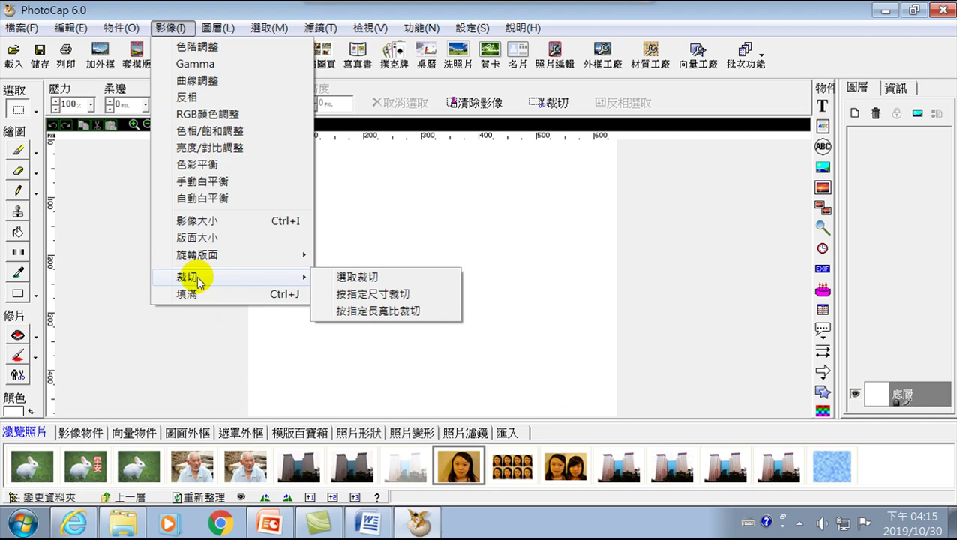
click(680, 251)
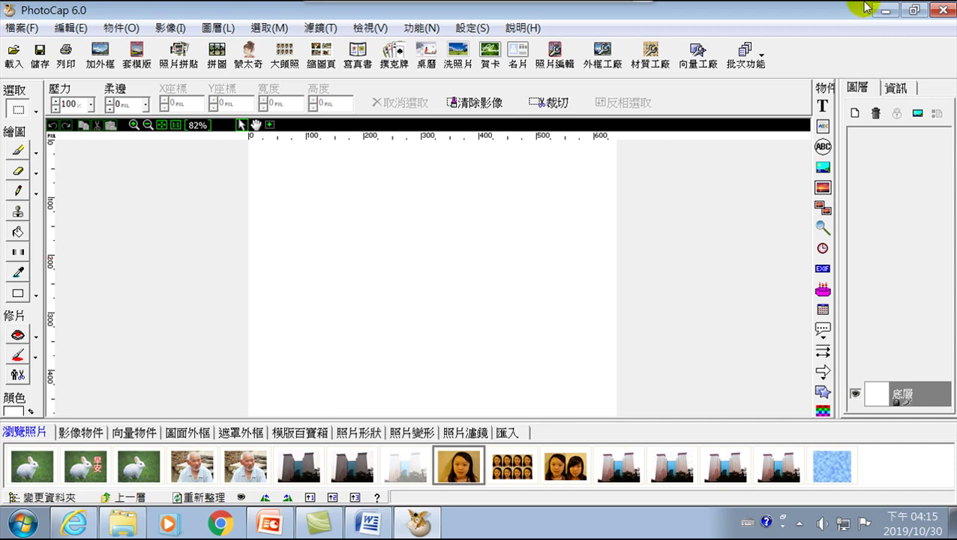
click(746, 54)
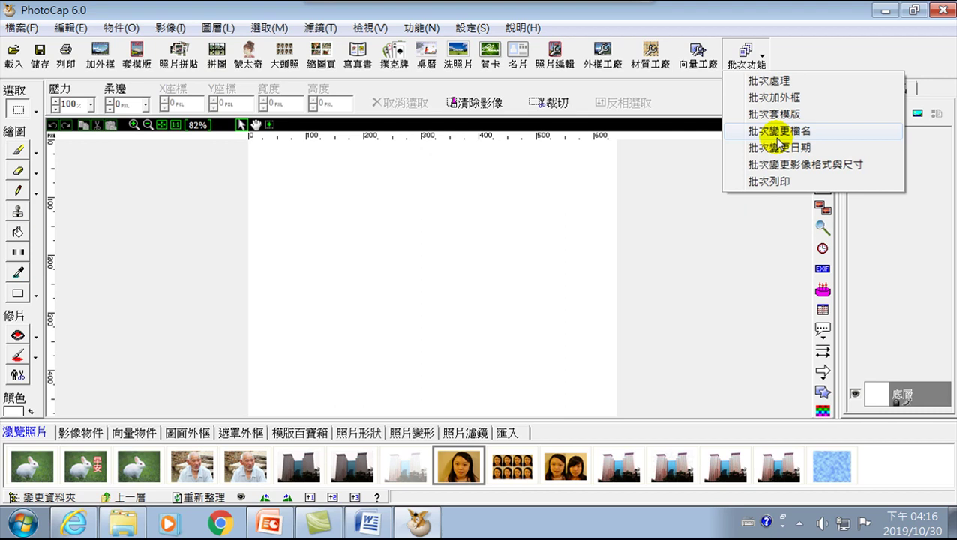
click(649, 220)
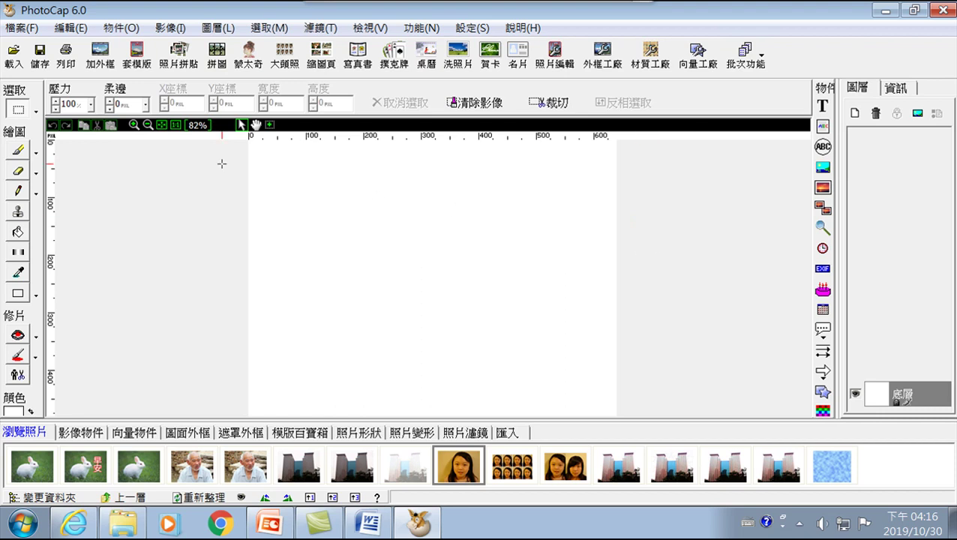
Open the add-frame function, dismiss the alert, look over the available picture frames and close the frame window.
click(100, 54)
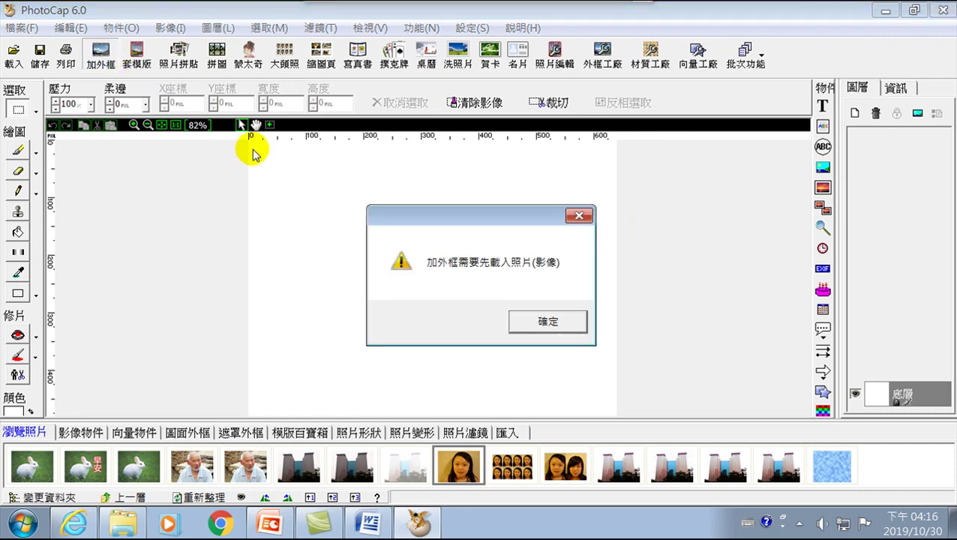
click(549, 323)
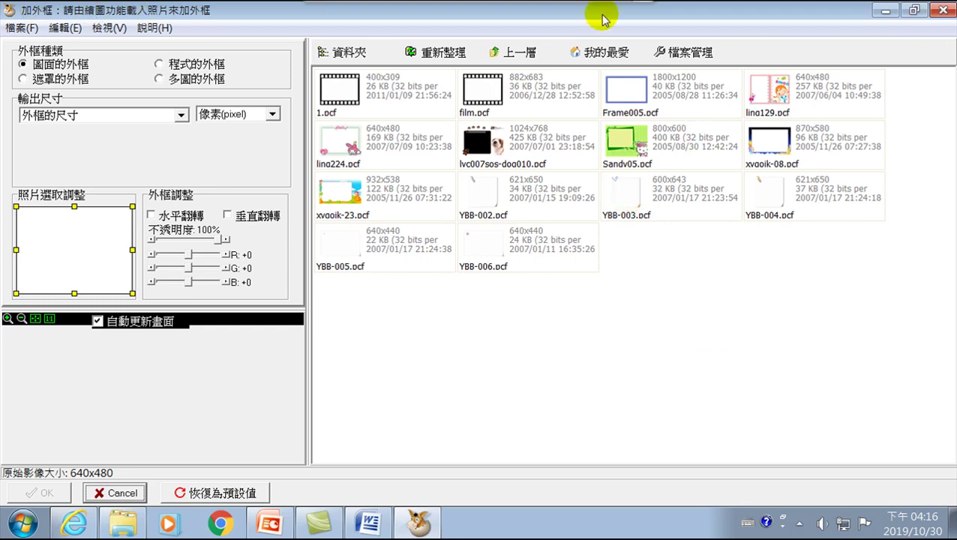
click(943, 10)
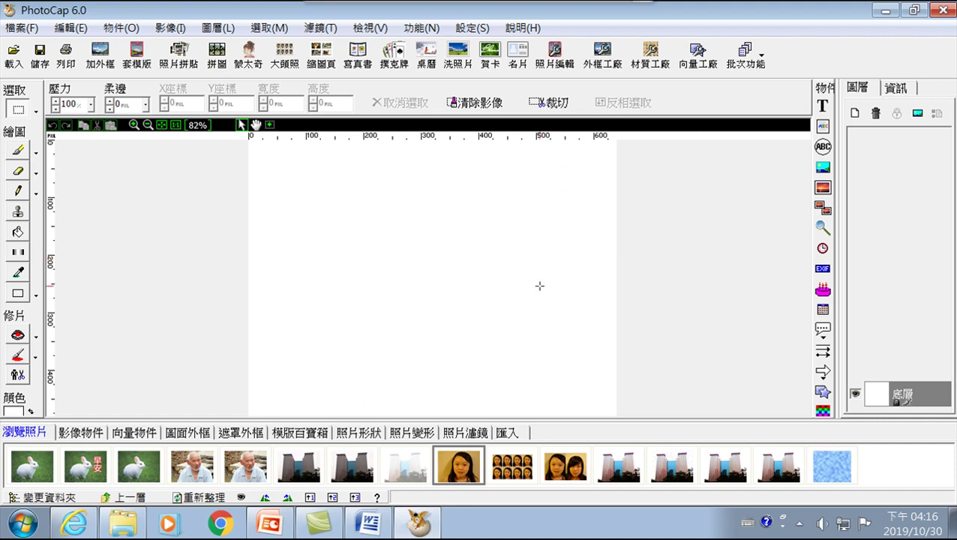
Start a new ID-photo sheet from the two-person 4x6 template with four 2-inch and four 1-inch photos.
click(508, 470)
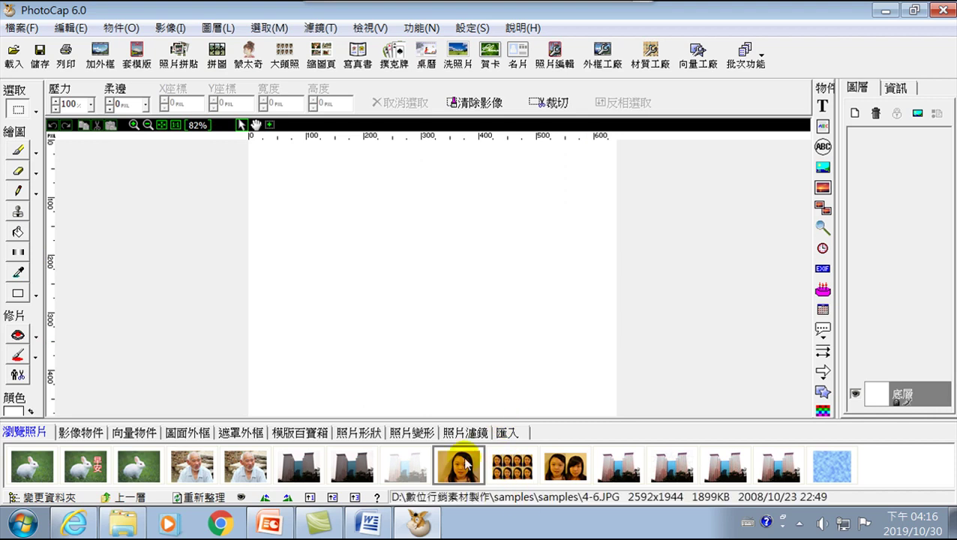
click(282, 54)
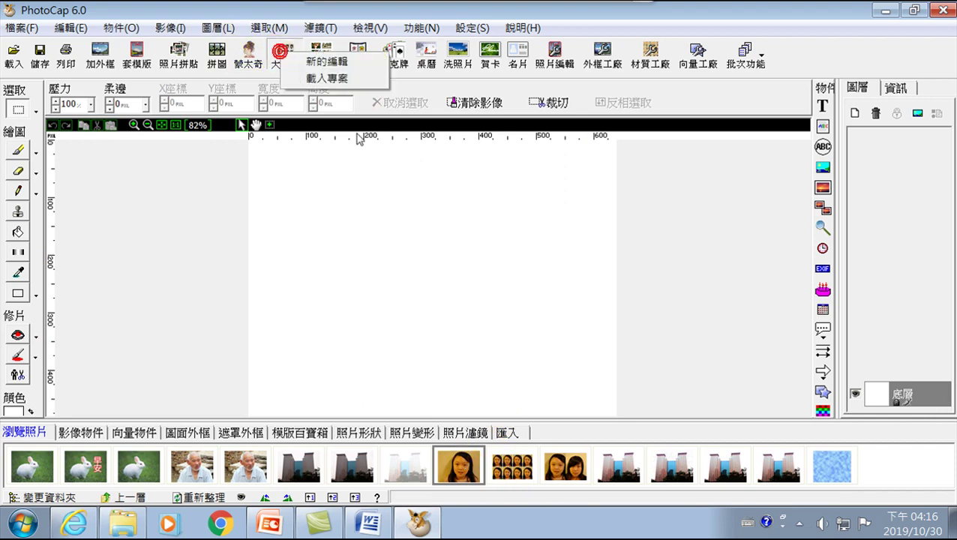
click(330, 60)
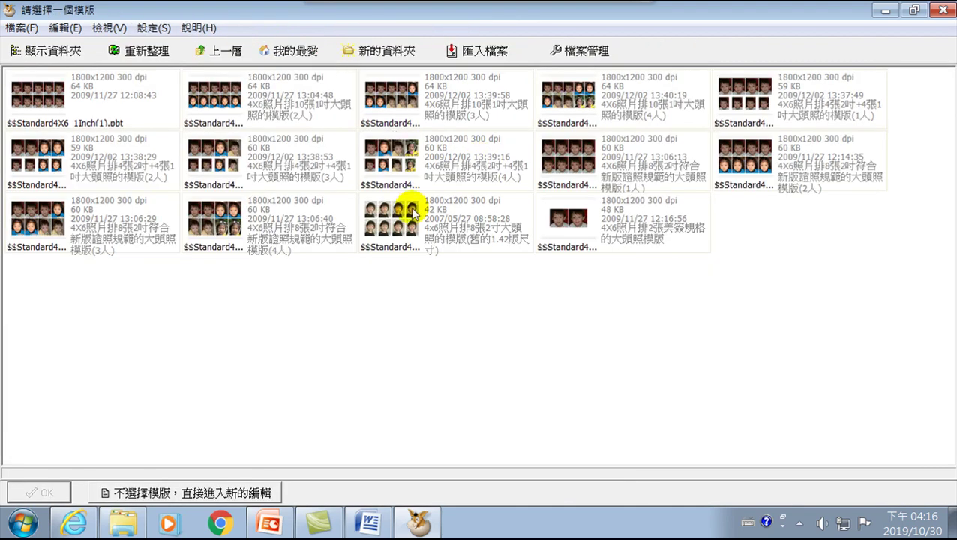
click(90, 162)
double_click(90, 162)
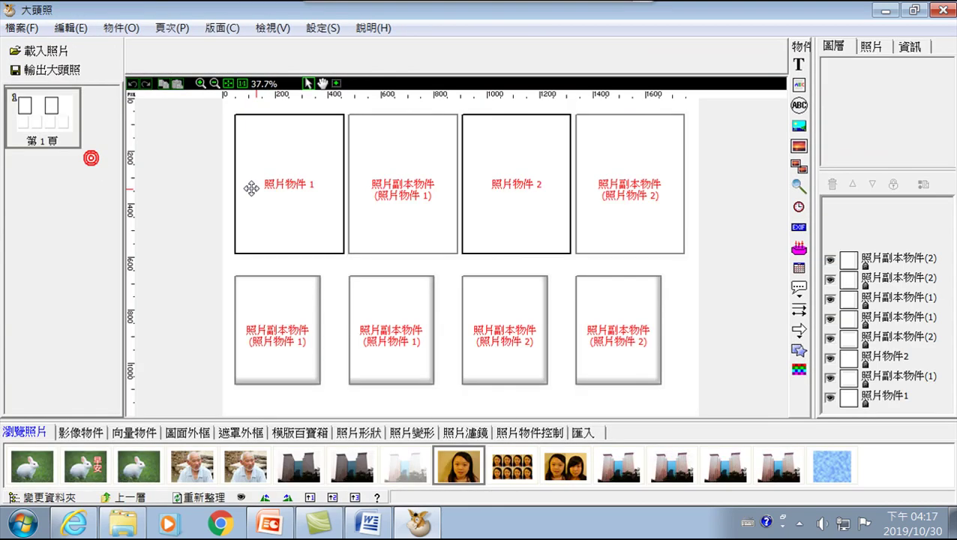
Load the photo 4-2.jpg from the samples folder into the first person's slots of the ID-photo sheet.
click(39, 51)
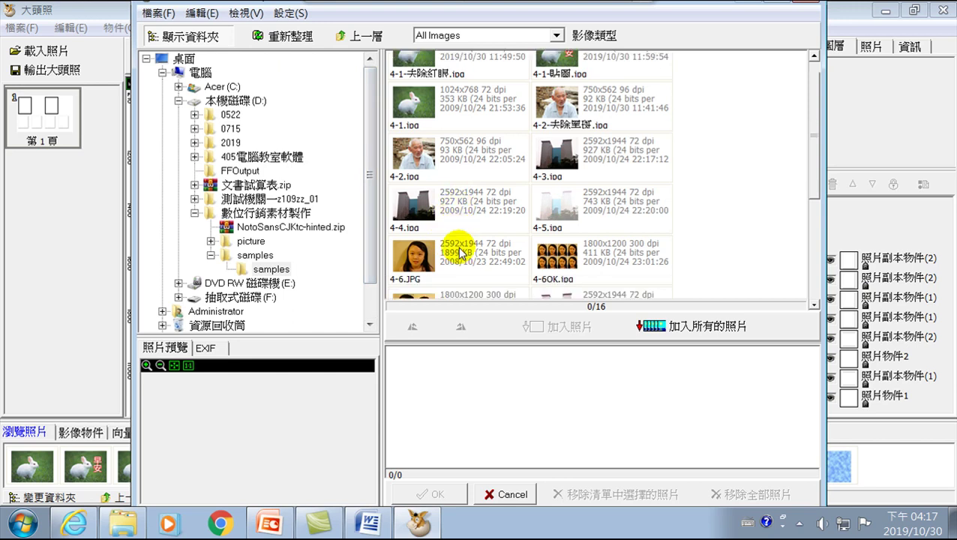
scroll(446, 240, down, 2)
click(444, 141)
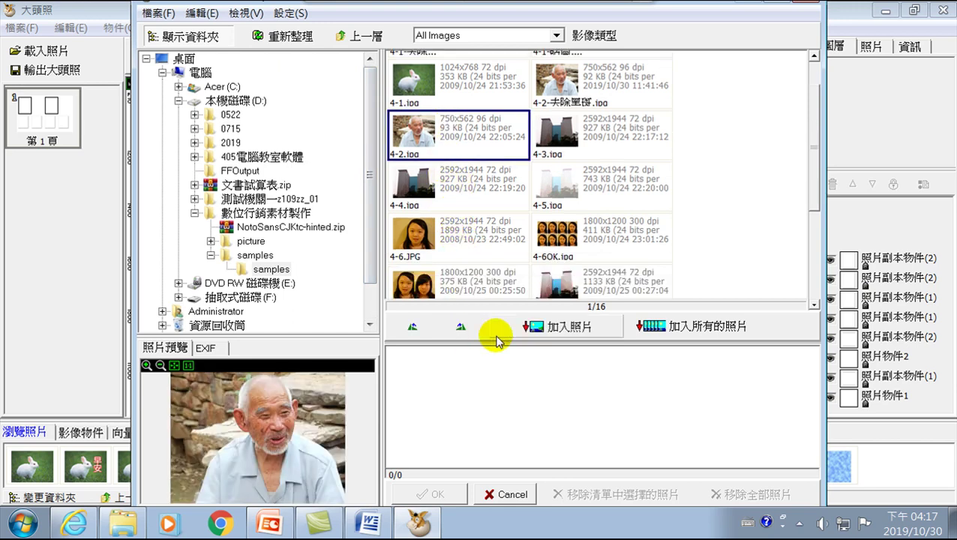
click(564, 327)
click(438, 494)
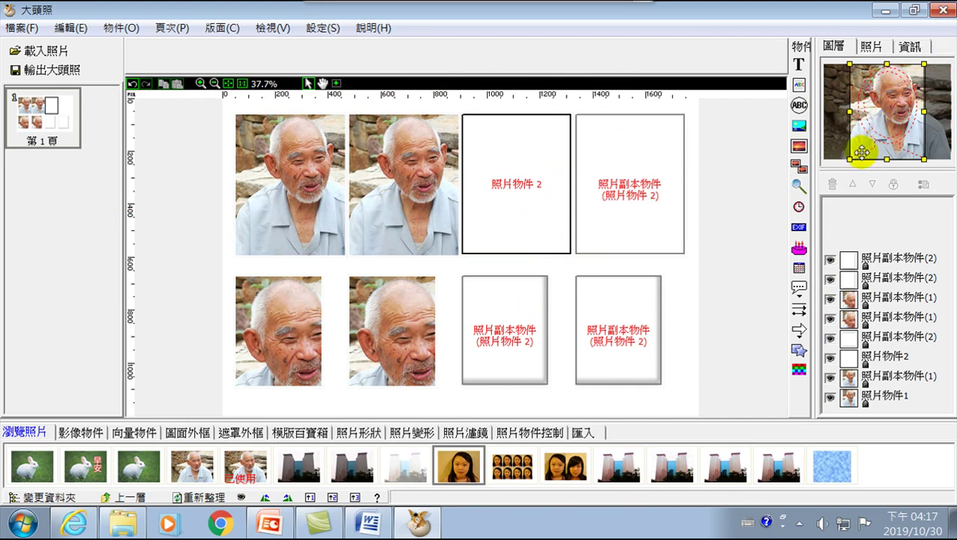
Shrink the elderly man's crop frame to a closer head shot and centre it on his face.
drag(849, 158, 869, 150)
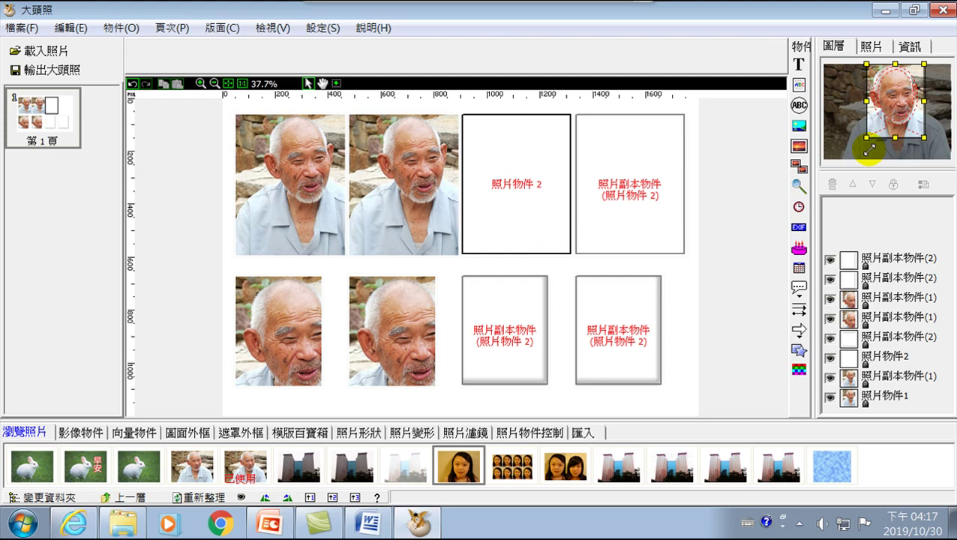
drag(869, 150, 867, 153)
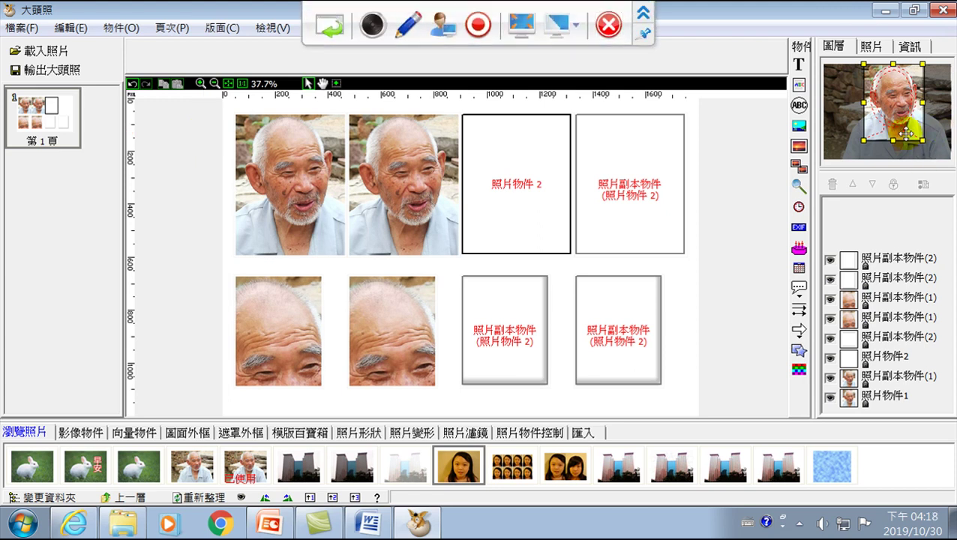
mouse_move(896, 141)
mouse_down()
mouse_move(897, 149)
mouse_move(902, 137)
mouse_up()
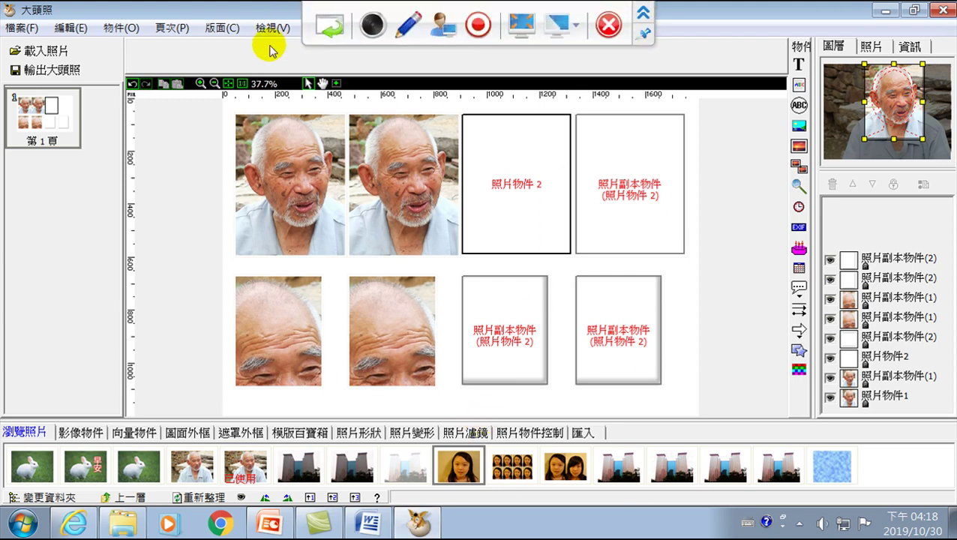
click(22, 29)
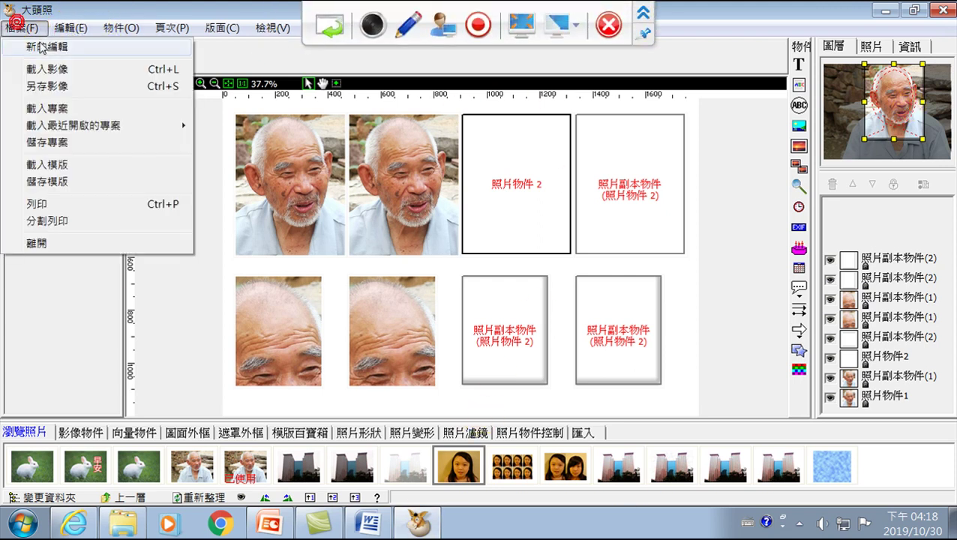
click(30, 46)
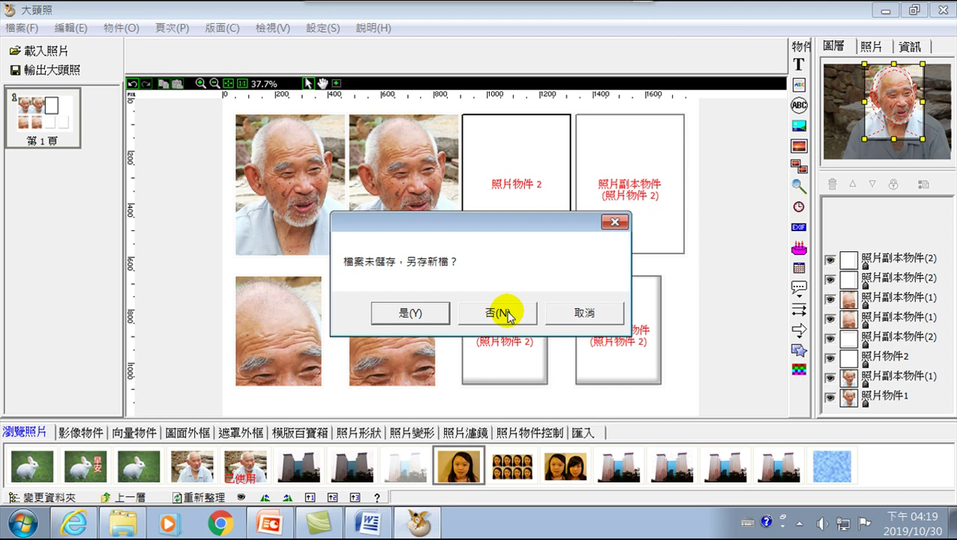
click(612, 310)
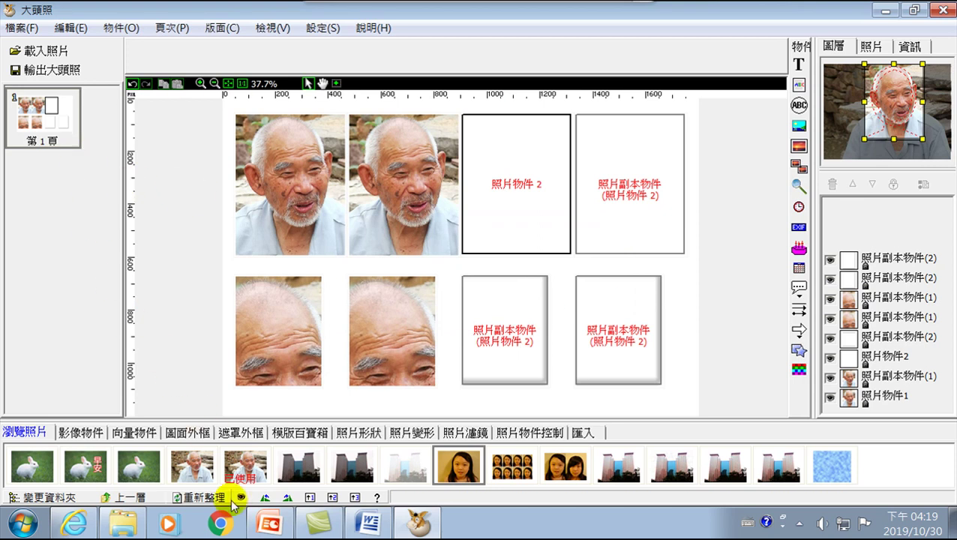
Switch to the PowerPoint presentation 20191030-數位行銷素材製作.pptx and show its first slide.
click(268, 529)
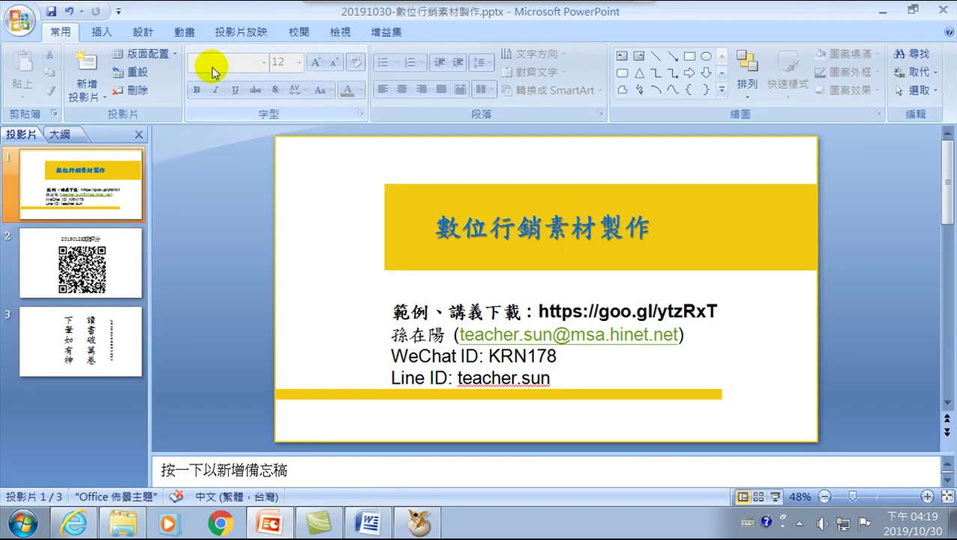
click(75, 184)
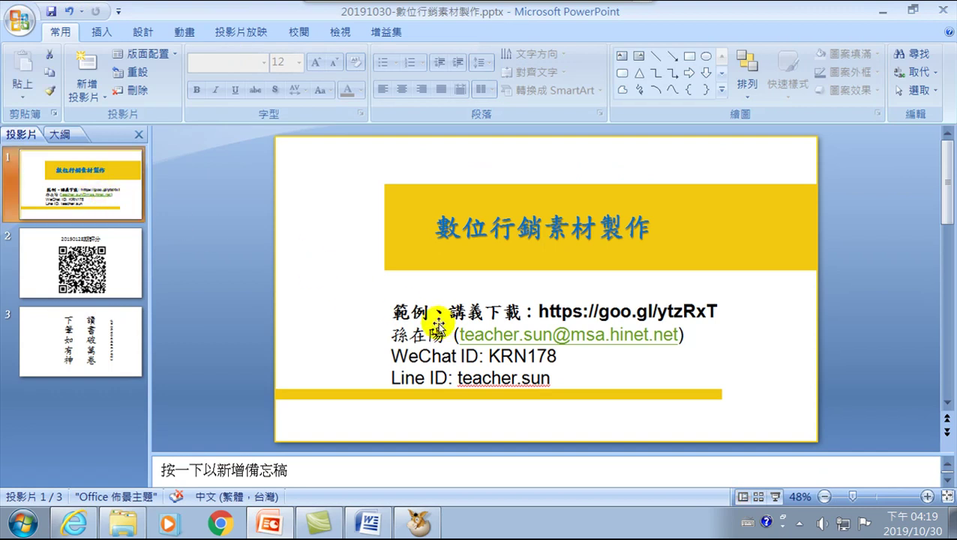